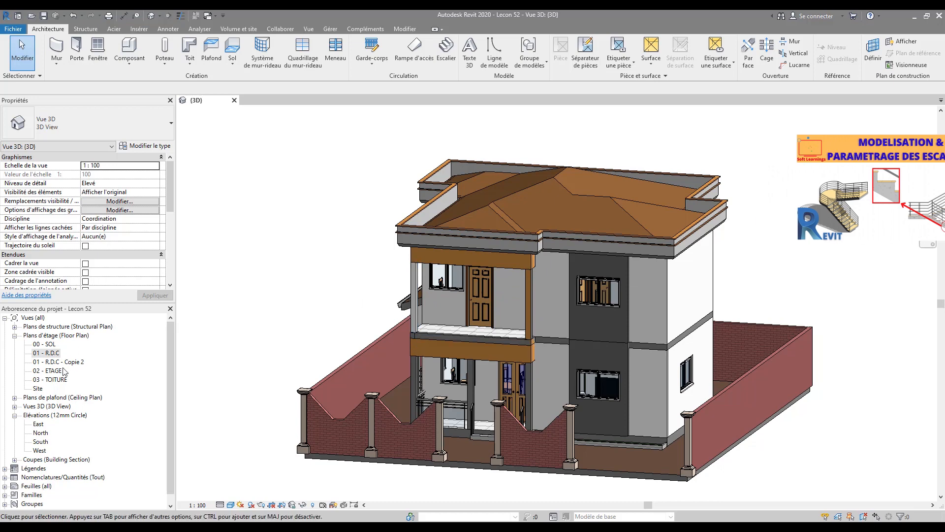
# Open the 02 - ETAGE floor plan and tile it beside the 3D view, with the building visible in both.
pyautogui.click(52, 371)
pyautogui.doubleClick(52, 371)
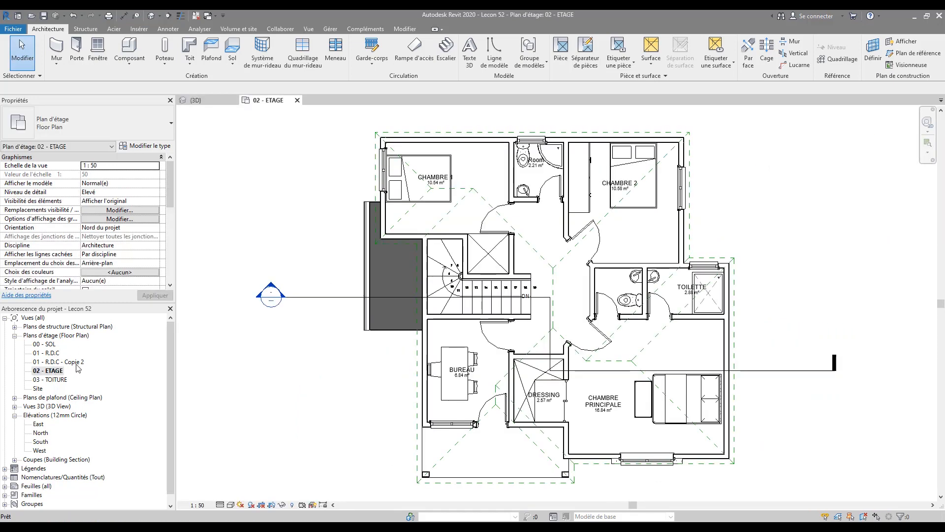
pyautogui.moveTo(334, 423); pyautogui.dragTo(332, 287, button='middle')
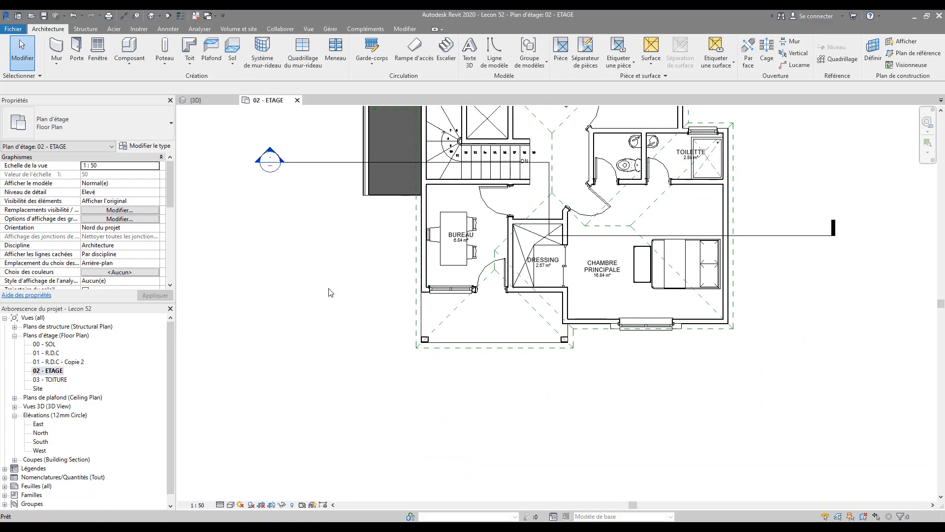
pyautogui.scroll(2, 424, 302)
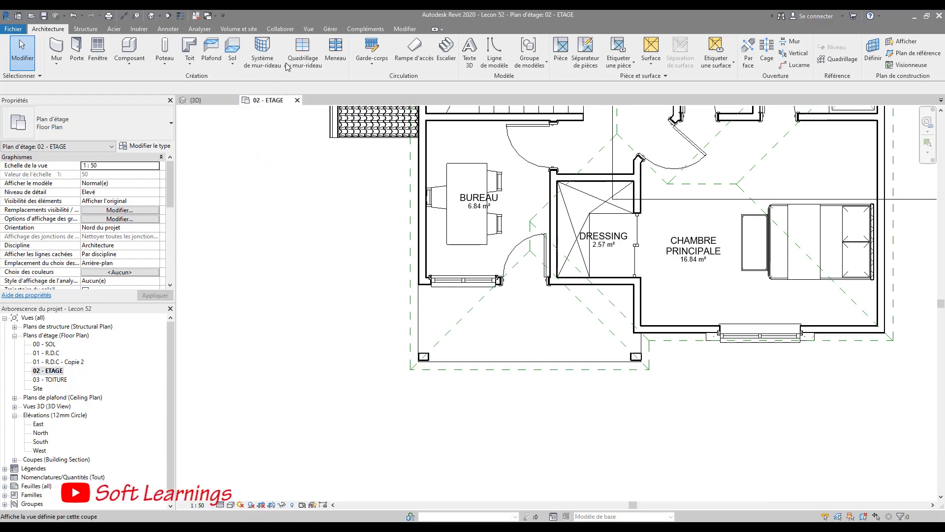
pyautogui.click(309, 28)
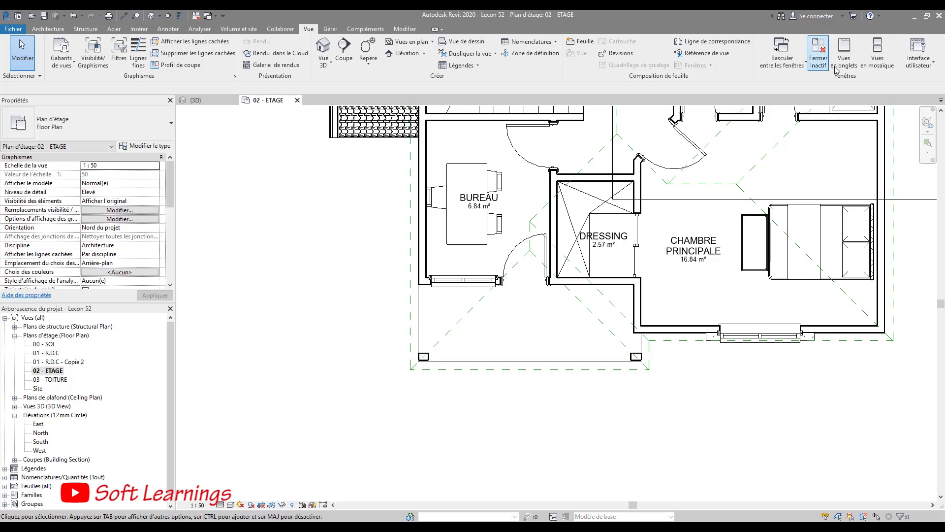
pyautogui.click(877, 58)
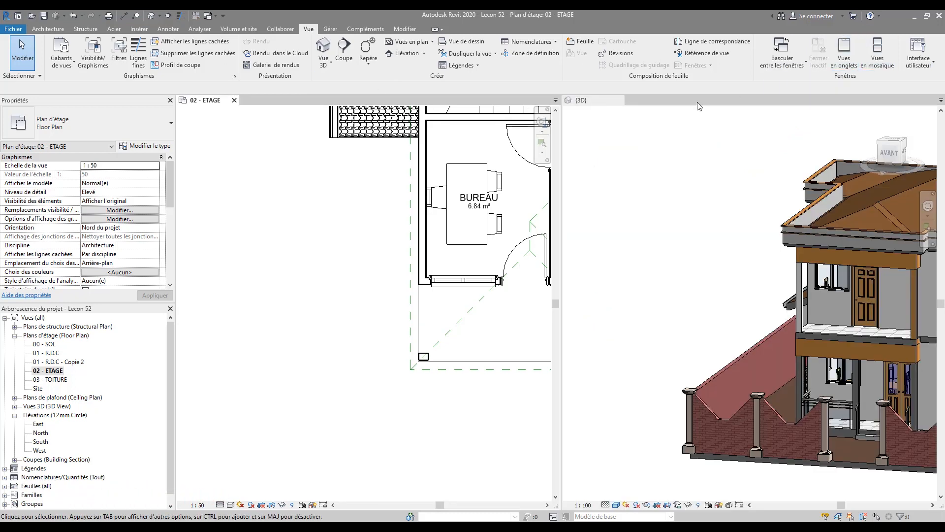
pyautogui.scroll(-3, 285, 253)
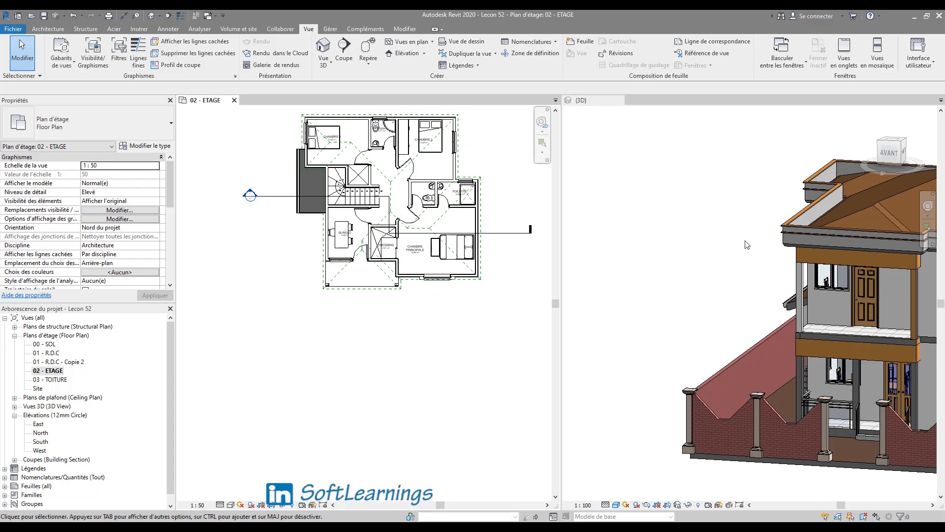
pyautogui.scroll(-4, 747, 245)
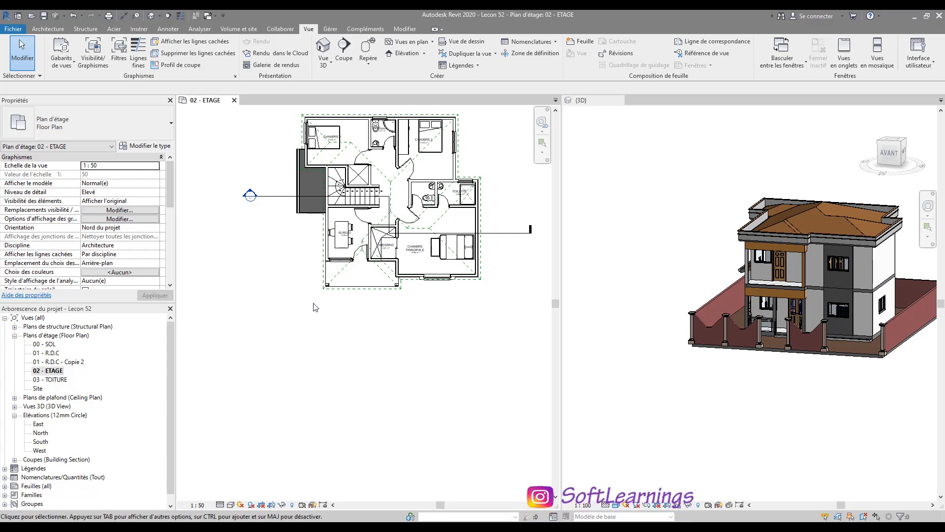
# Start a sketched railing on level 02 - ETAGE using the 900mm_Pipe type.
pyautogui.click(49, 29)
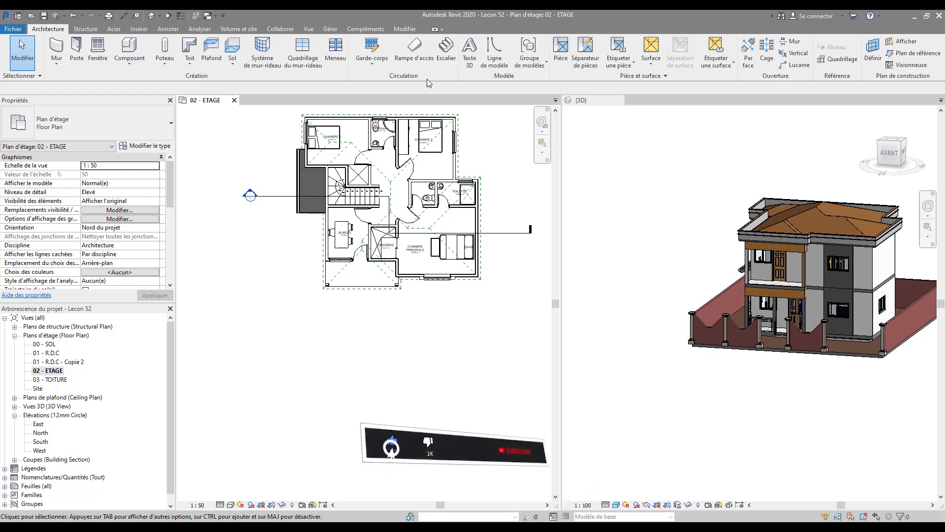
pyautogui.click(370, 45)
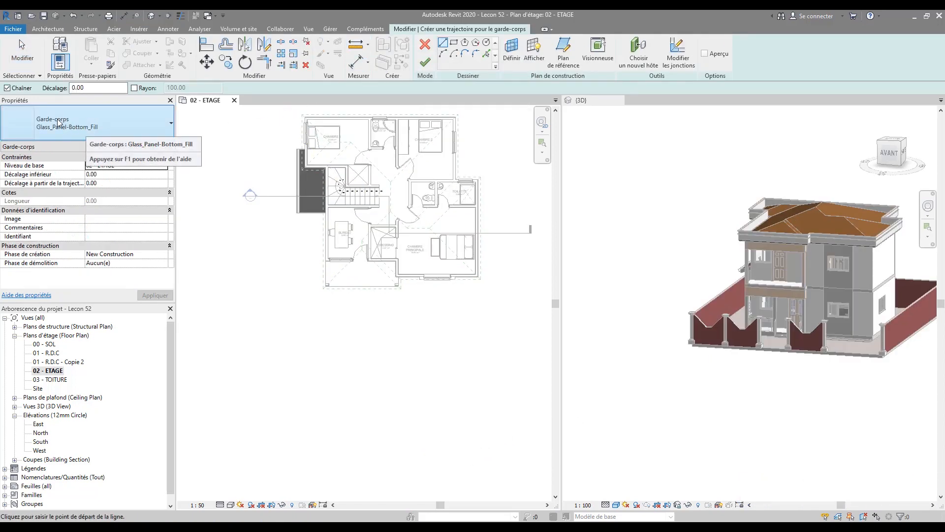
pyautogui.click(109, 125)
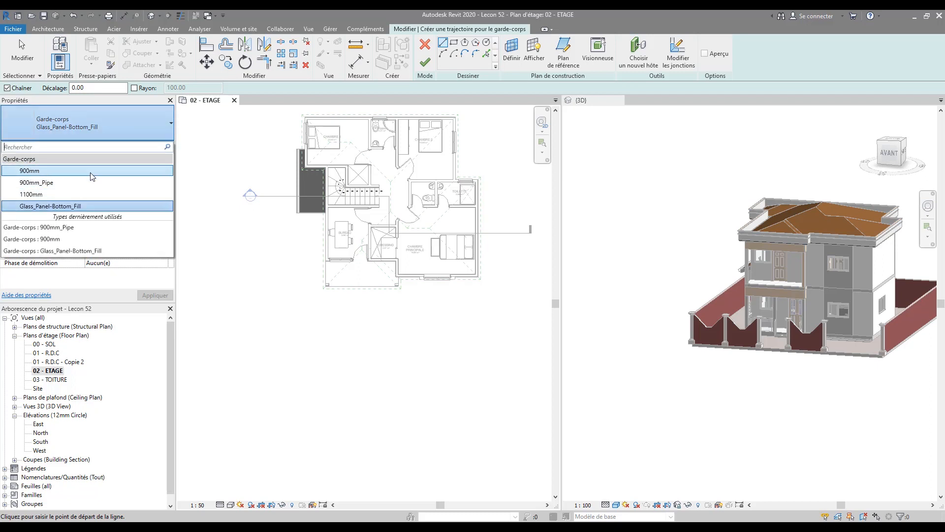
pyautogui.click(30, 182)
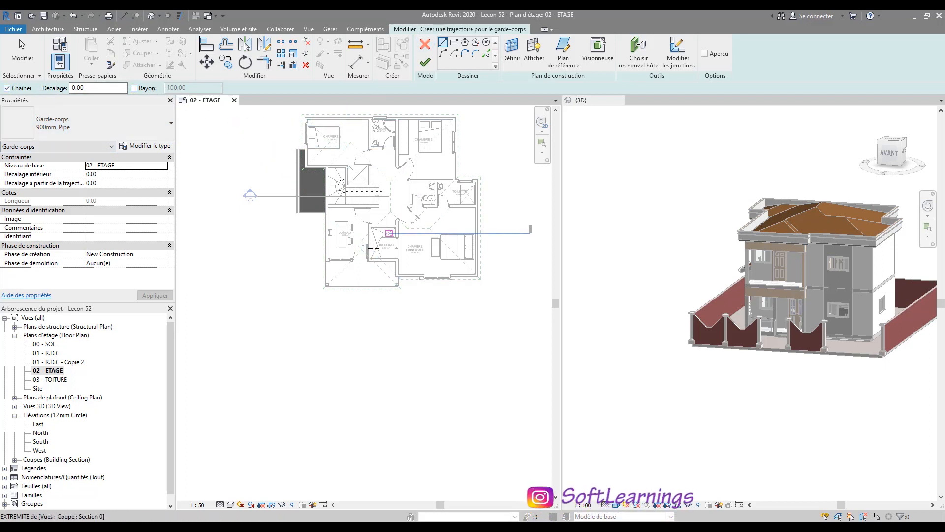
# Sketch the first railing segment, about 142.5 long, from the wall corner beside the BUREAU window to the balcony's corner column.
pyautogui.scroll(5, 328, 296)
pyautogui.scroll(6, 329, 266)
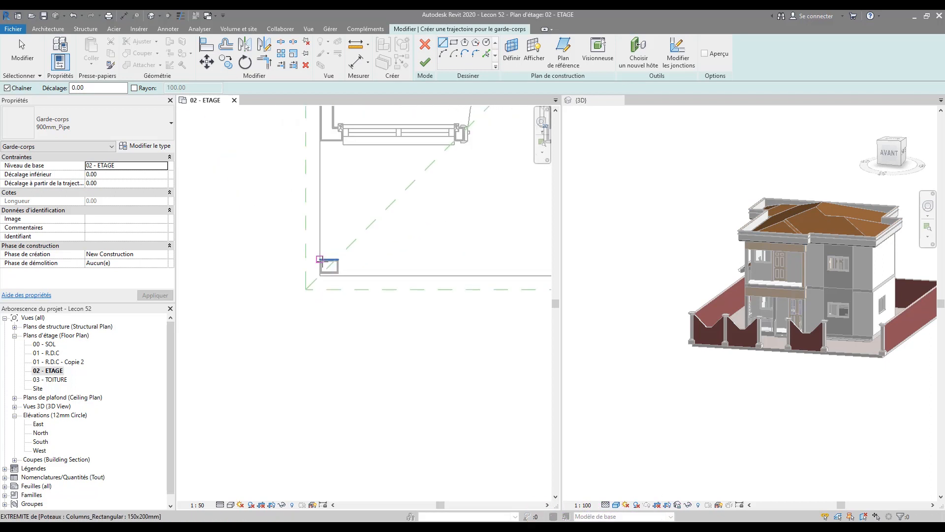
pyautogui.click(330, 133)
pyautogui.click(326, 362)
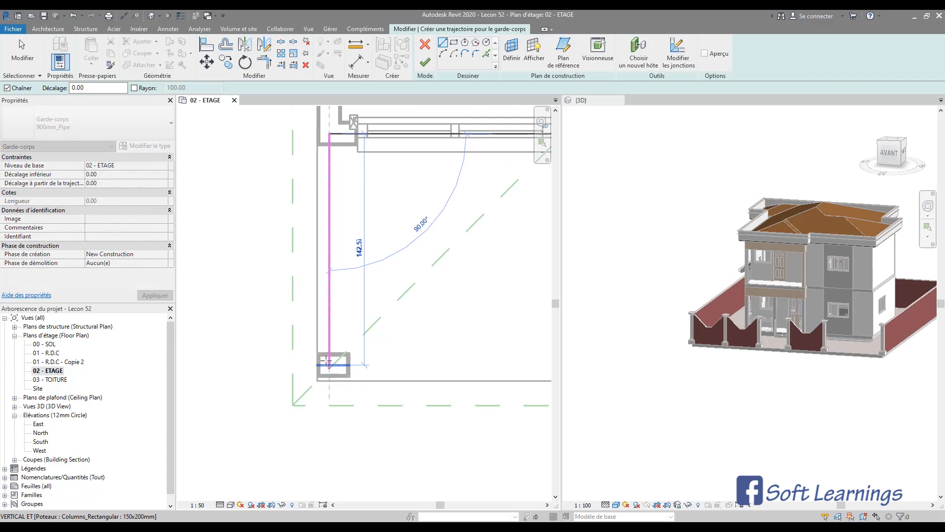
# Continue the railing path along the balcony front to the opposite column and back about 51.5 to the wall, and finish the railing.
pyautogui.scroll(4, 327, 364)
pyautogui.scroll(-8, 231, 352)
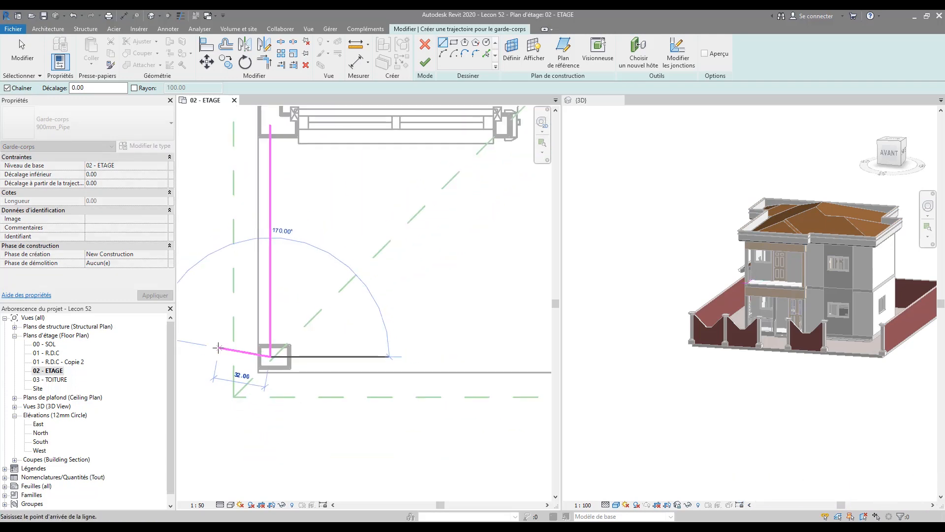
pyautogui.scroll(6, 437, 351)
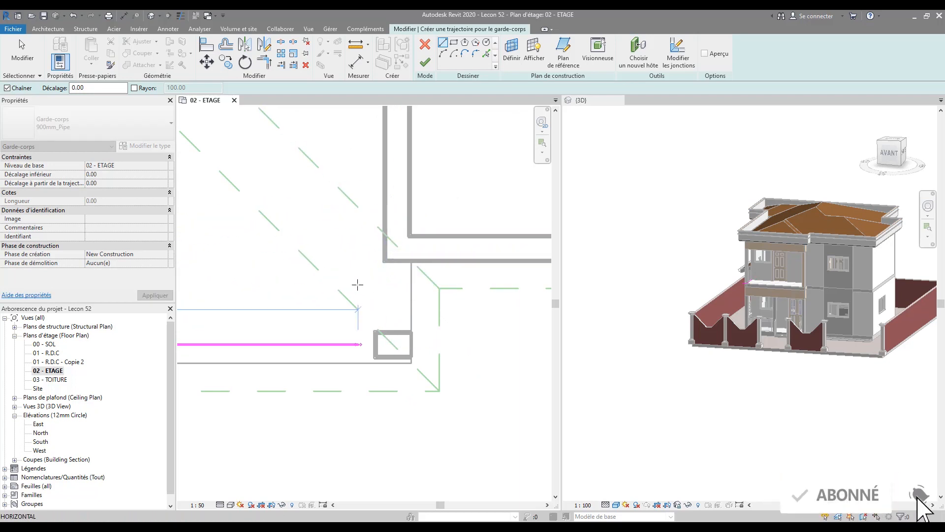
pyautogui.click(398, 344)
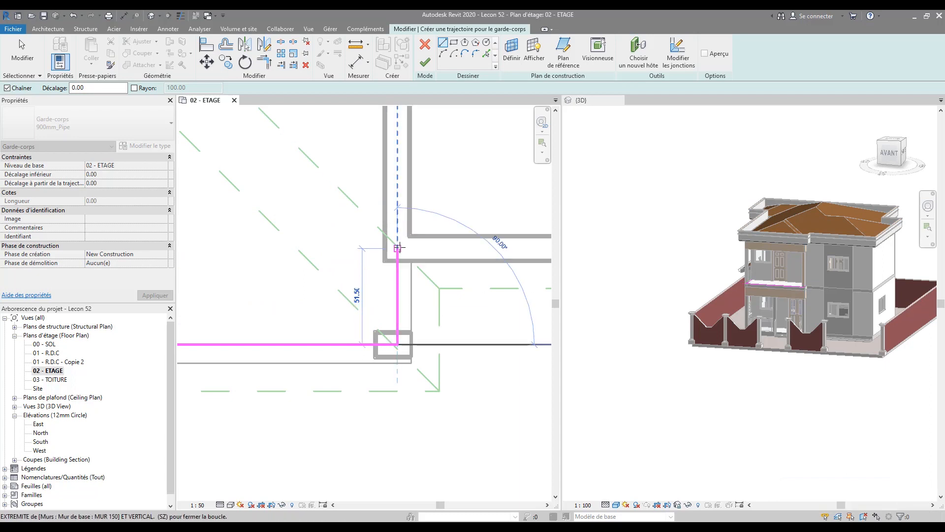
pyautogui.click(398, 248)
pyautogui.scroll(-3, 398, 244)
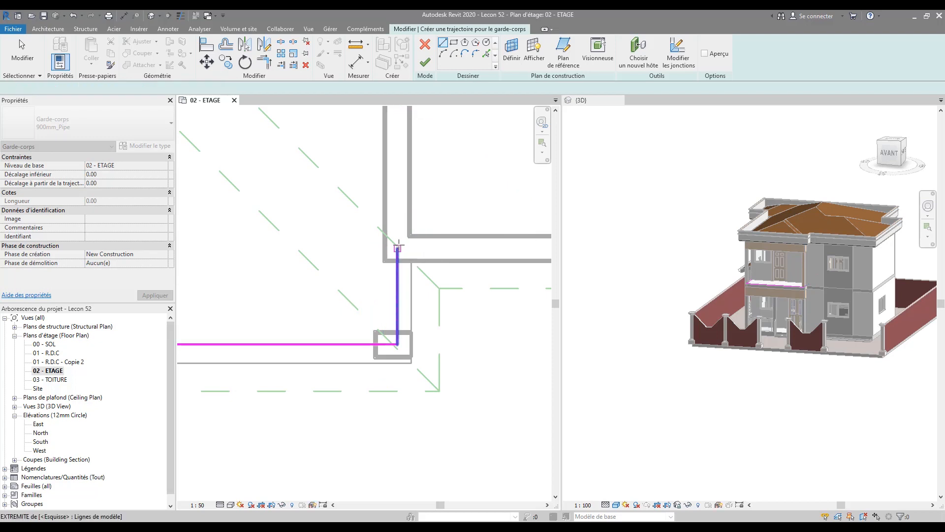
pyautogui.press('Escape')
pyautogui.press('Escape')
pyautogui.scroll(-2, 415, 258)
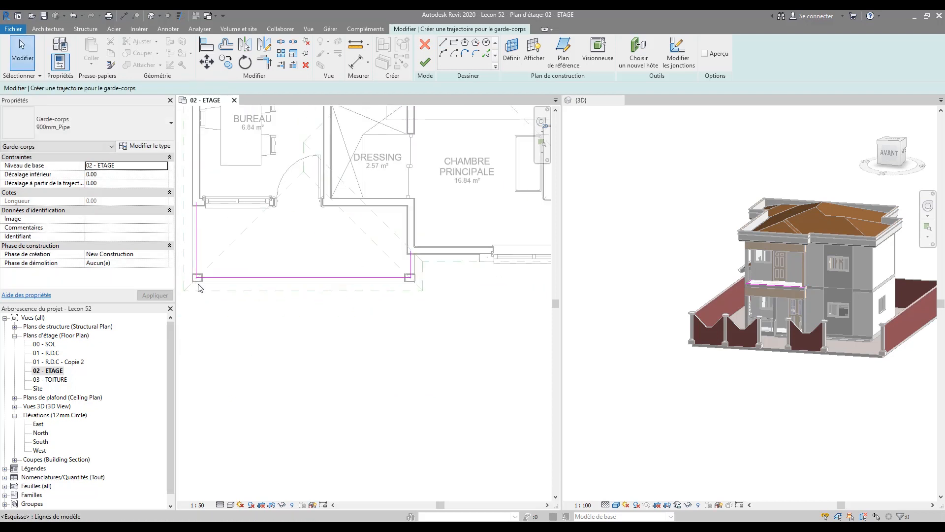
pyautogui.click(424, 64)
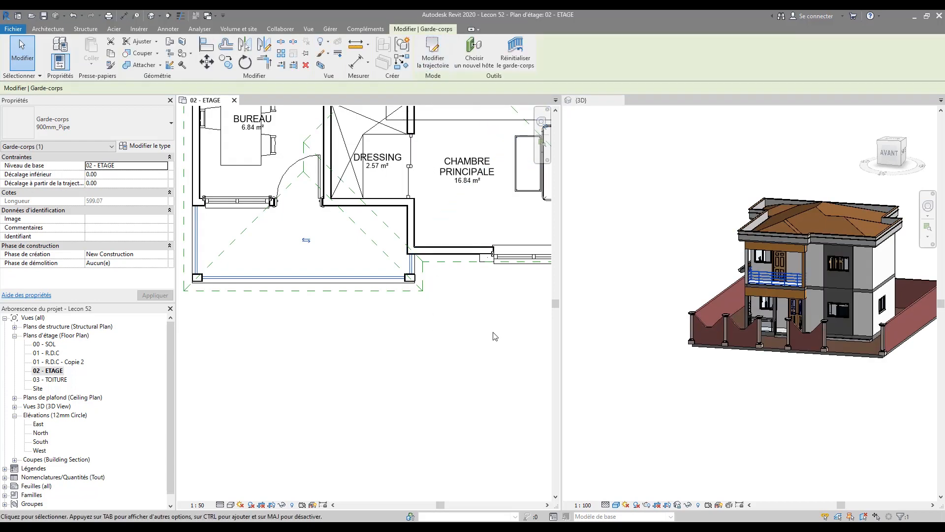
pyautogui.click(316, 327)
# Inspect the balcony railing in plan and 3D, and open its type properties with the preview shown.
pyautogui.scroll(3, 311, 261)
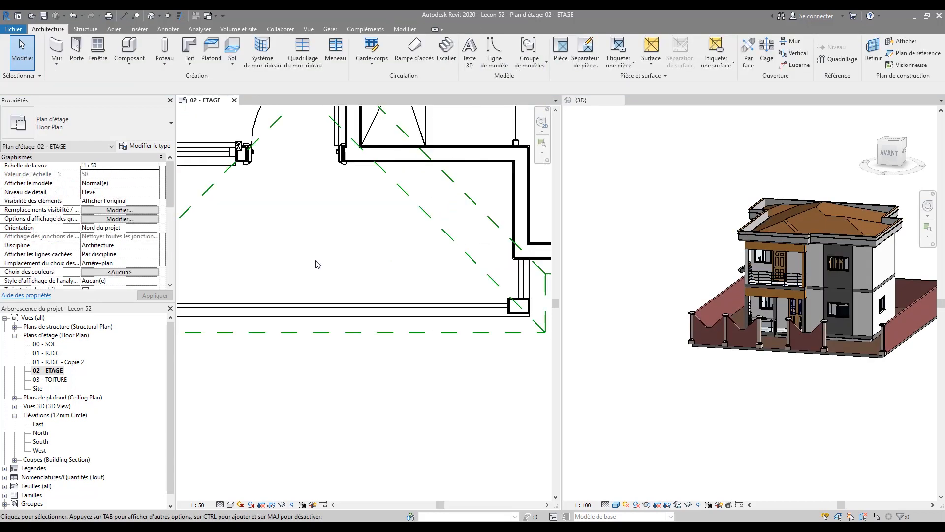
pyautogui.scroll(6, 776, 273)
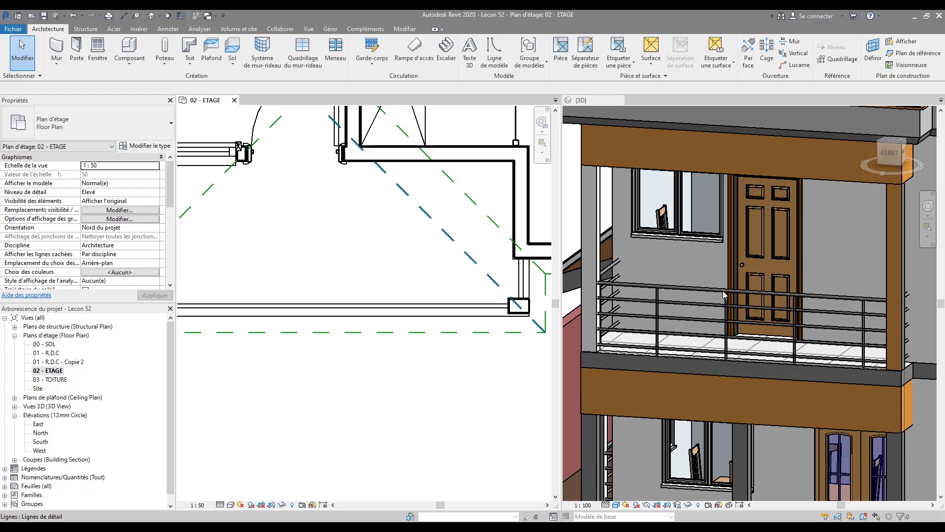
pyautogui.scroll(-5, 769, 291)
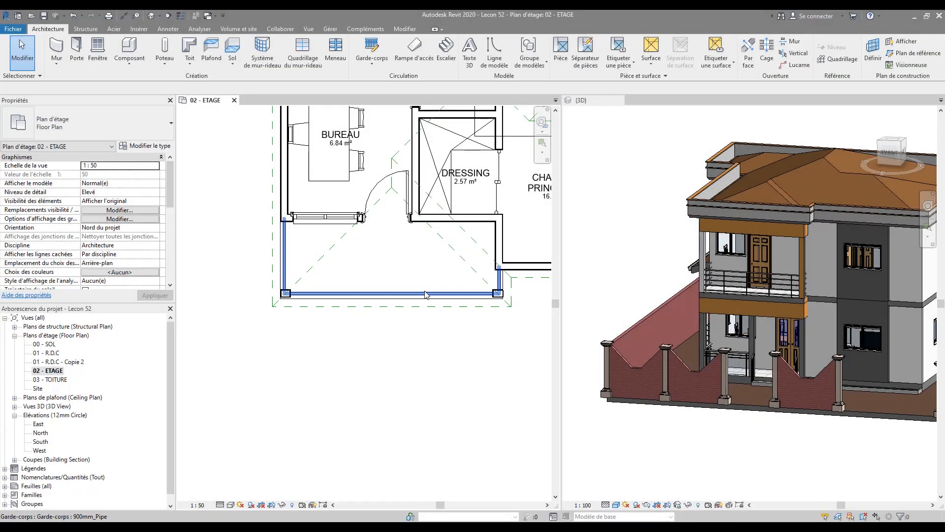
pyautogui.scroll(3, 426, 294)
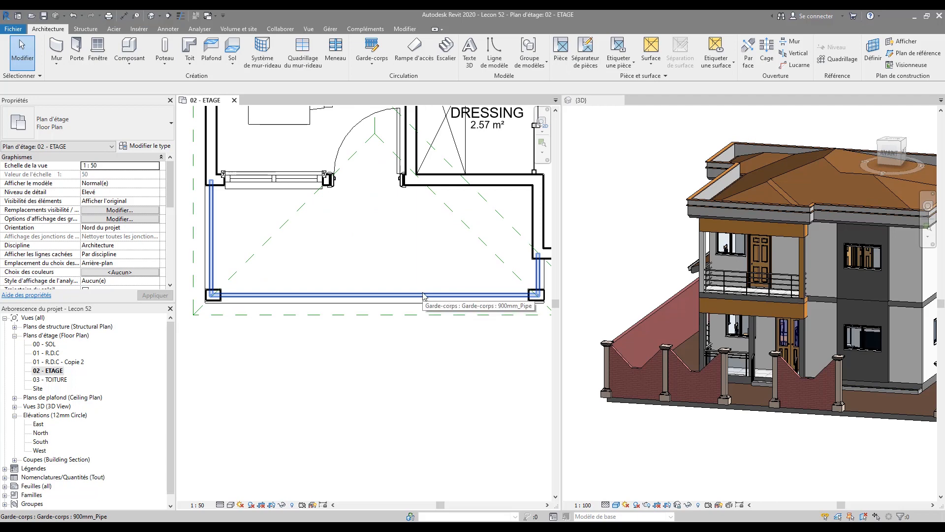
pyautogui.click(426, 301)
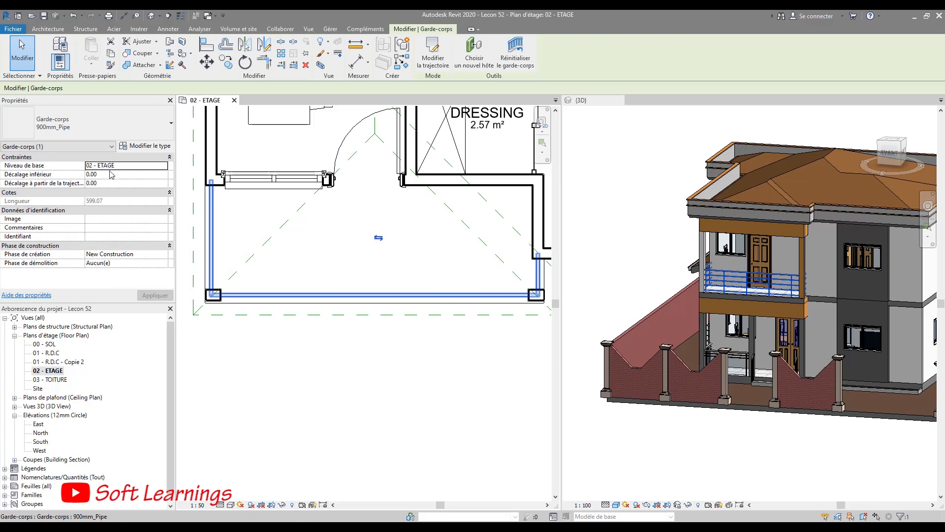
pyautogui.click(148, 146)
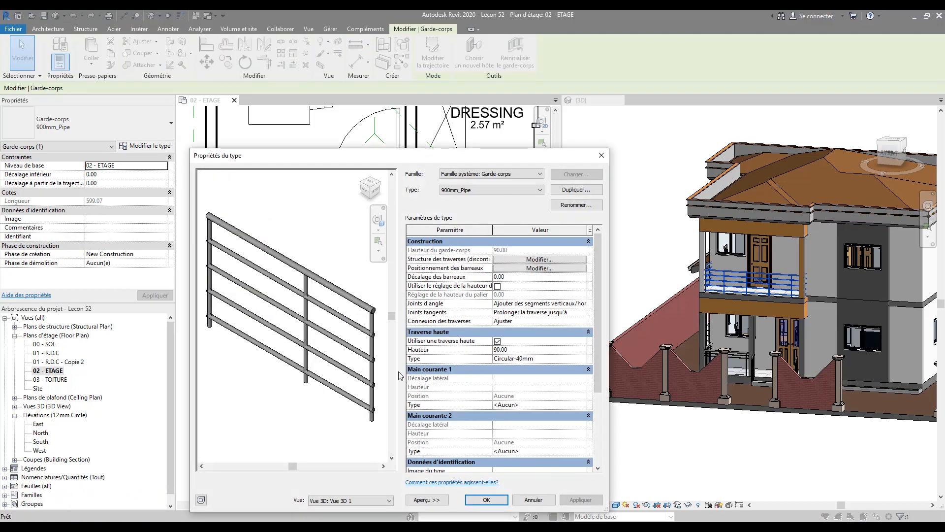
pyautogui.click(428, 500)
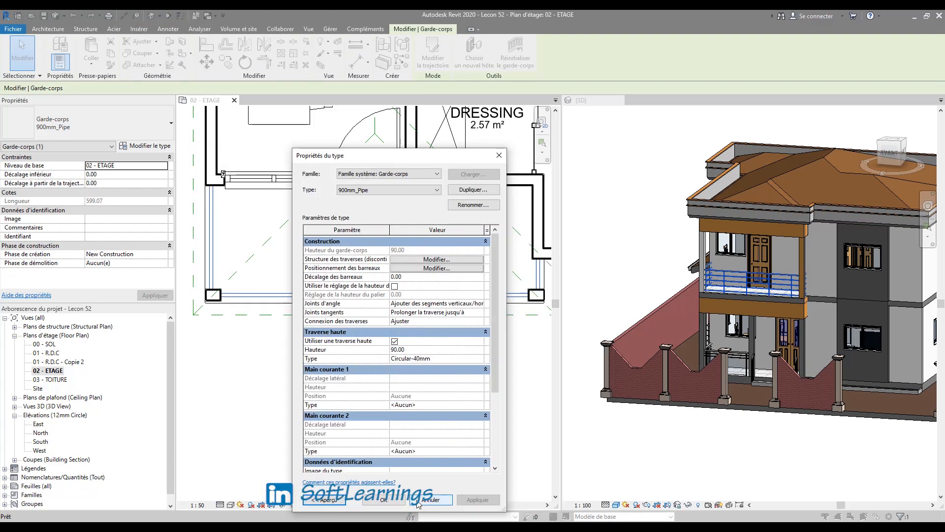
pyautogui.click(323, 500)
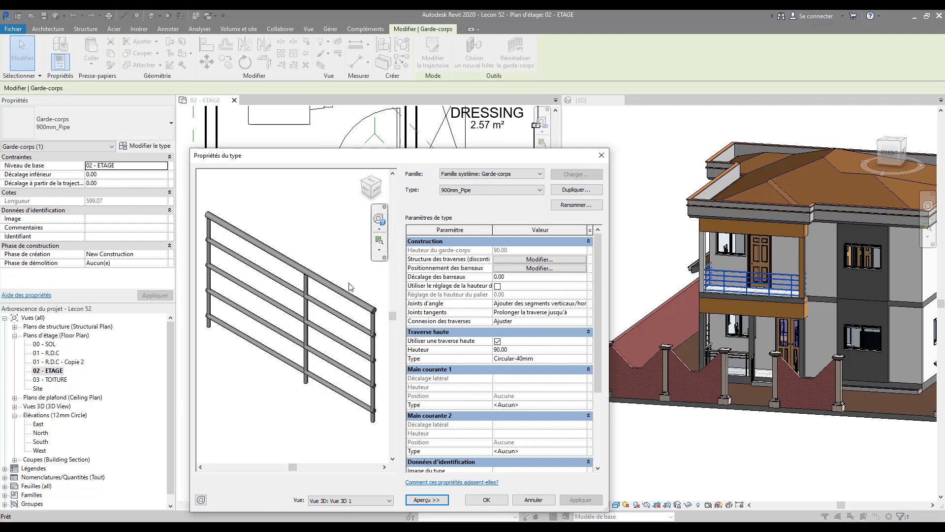
# Duplicate the 900mm_Pipe railing type under the name "Garde corps 1".
pyautogui.click(571, 191)
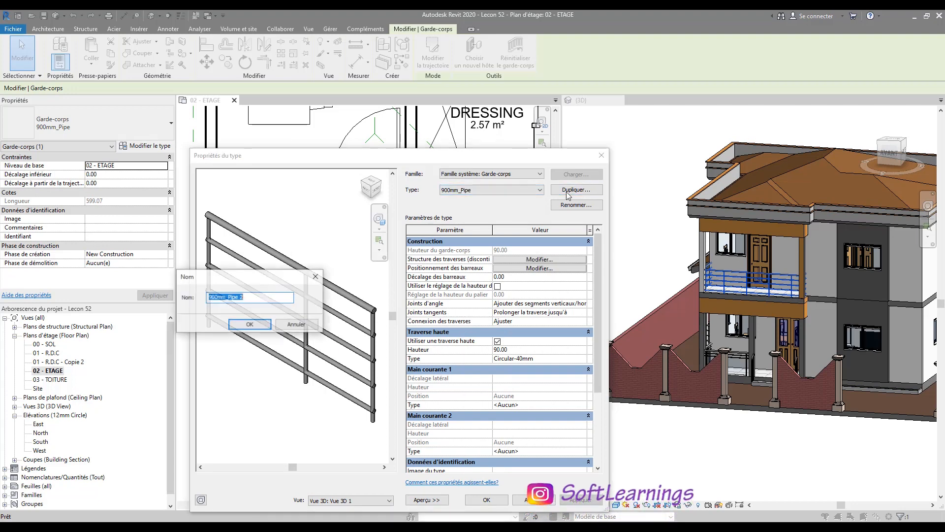
pyautogui.write('Gard')
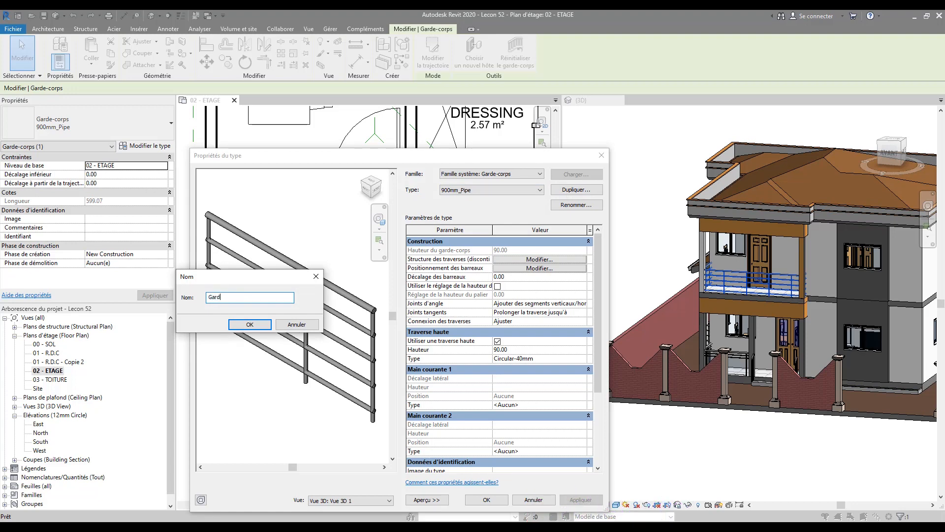
pyautogui.write('e corps 1')
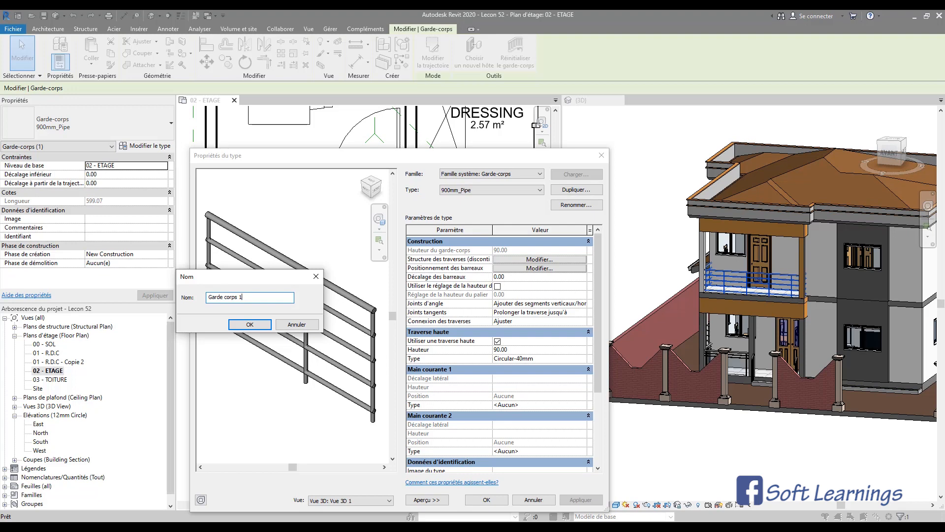
pyautogui.press('Return')
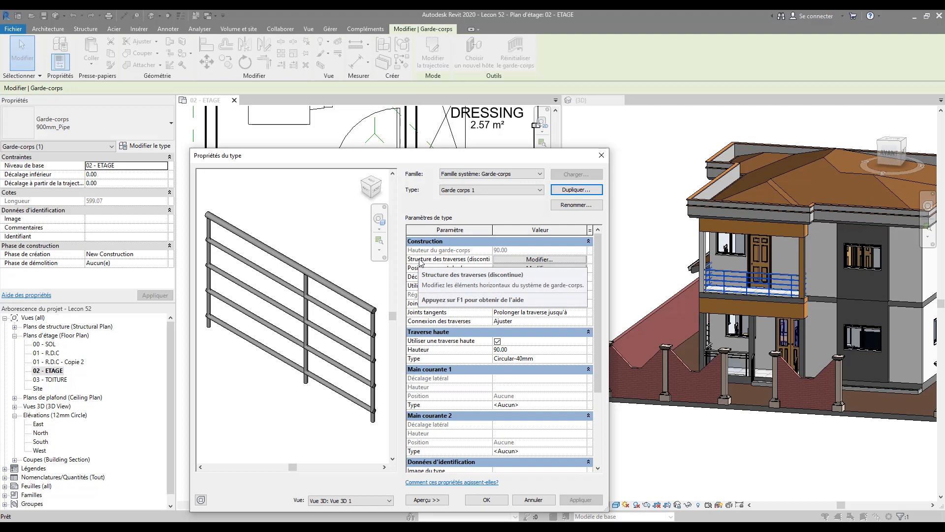
# Review the discontinuous rail structure of the Garde corps 1 type and close it.
pyautogui.click(515, 259)
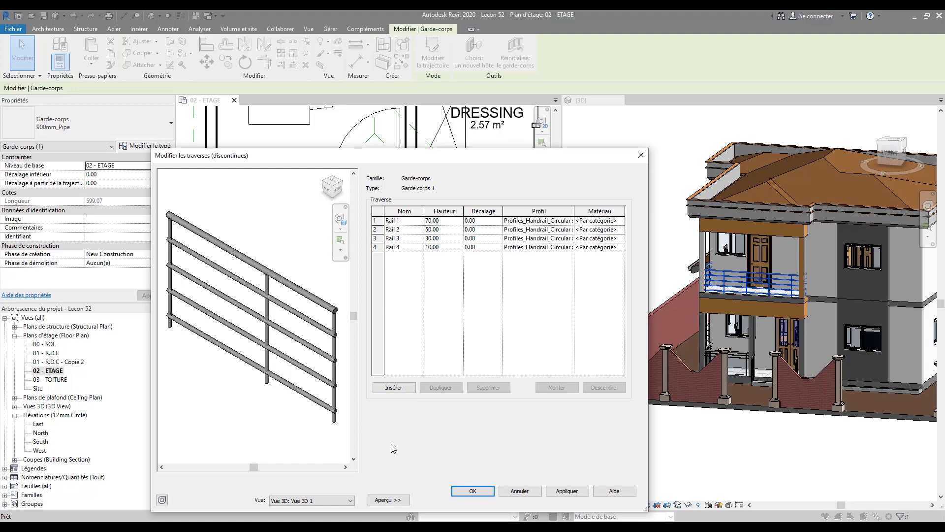
pyautogui.click(466, 489)
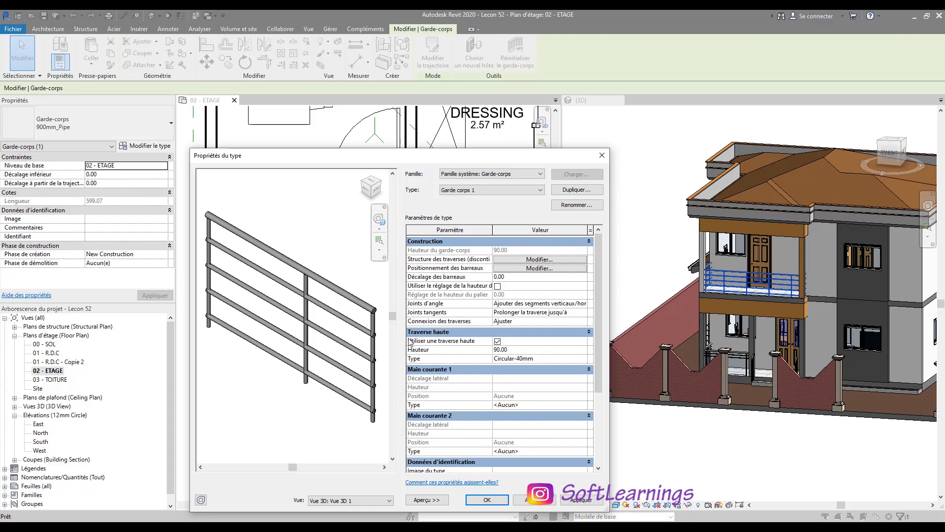
# Try a top rail height of 120 for Garde corps 1 and return it to 90.
pyautogui.click(497, 342)
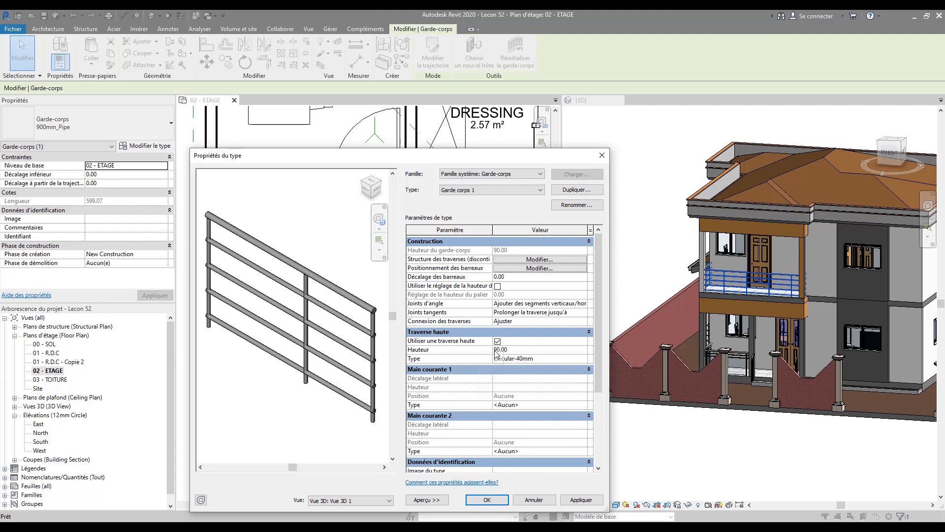
pyautogui.click(528, 351)
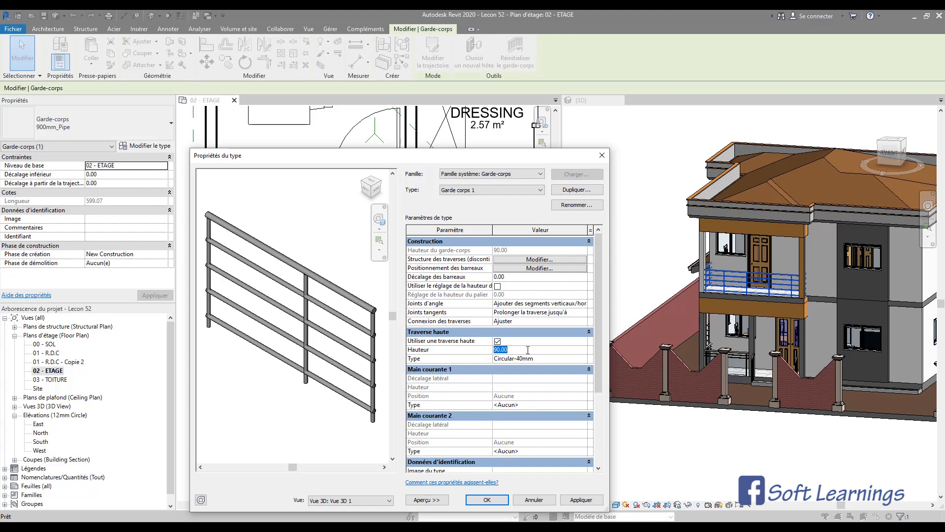
pyautogui.write('120')
pyautogui.press('Return')
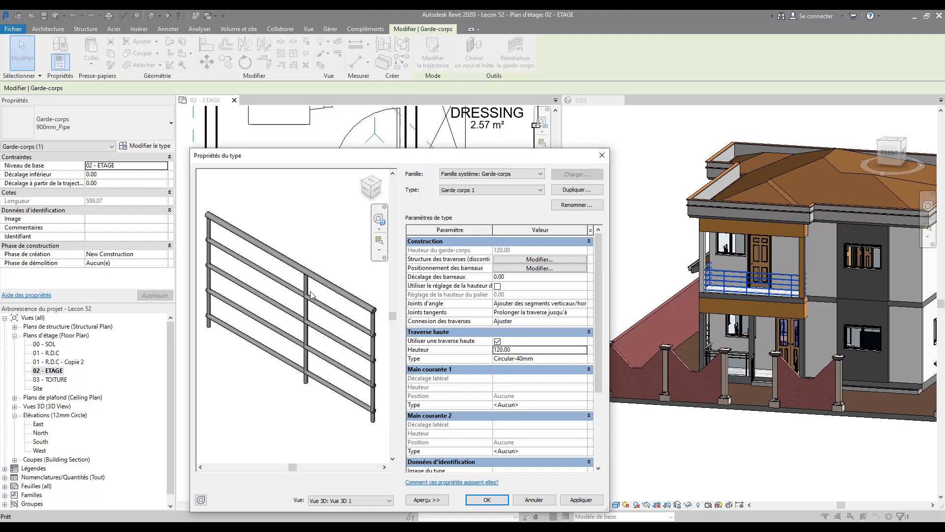
pyautogui.click(519, 350)
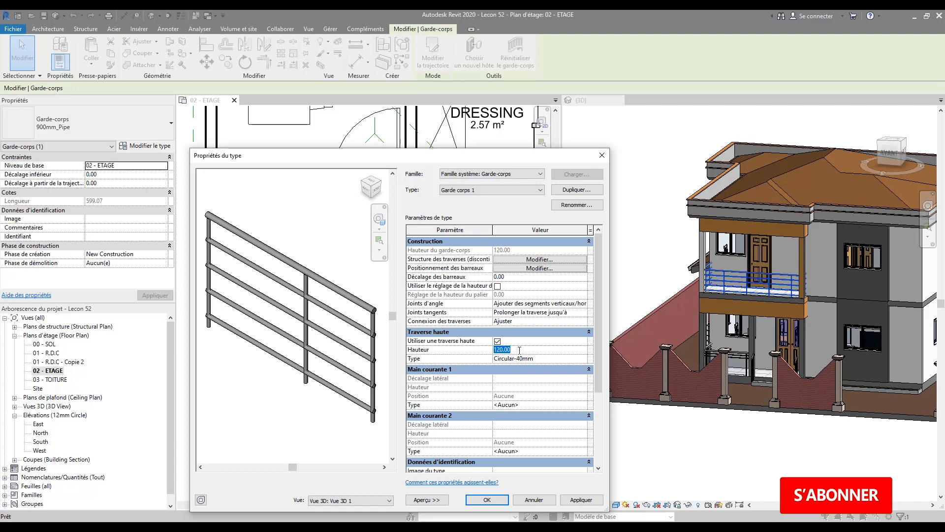
pyautogui.write('90')
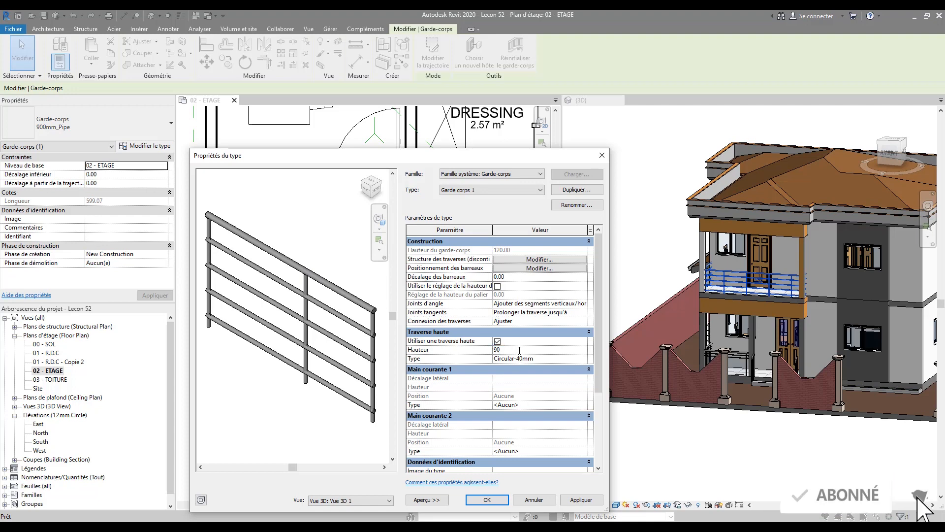
pyautogui.press('Return')
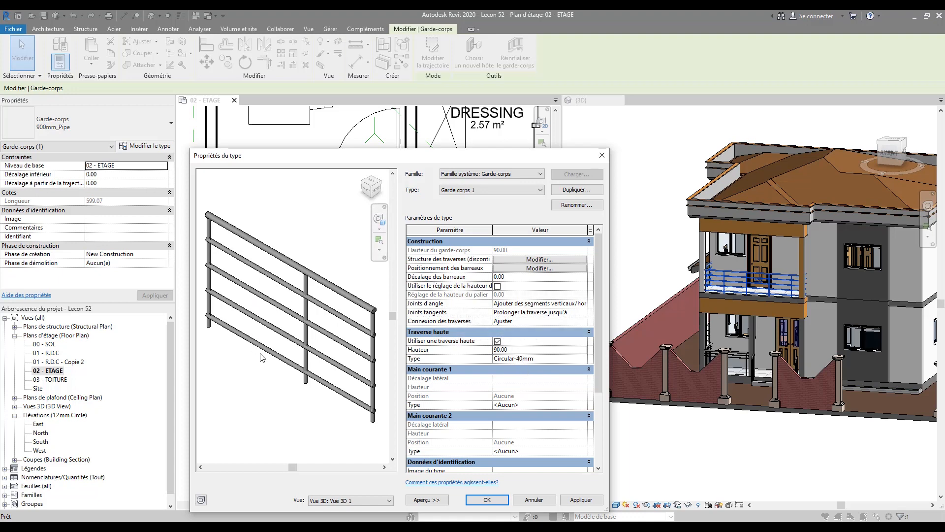
# Open the discontinuous rail structure in a widened dialog and delete Rail 4, Rail 3 and Rail 2.
pyautogui.click(506, 261)
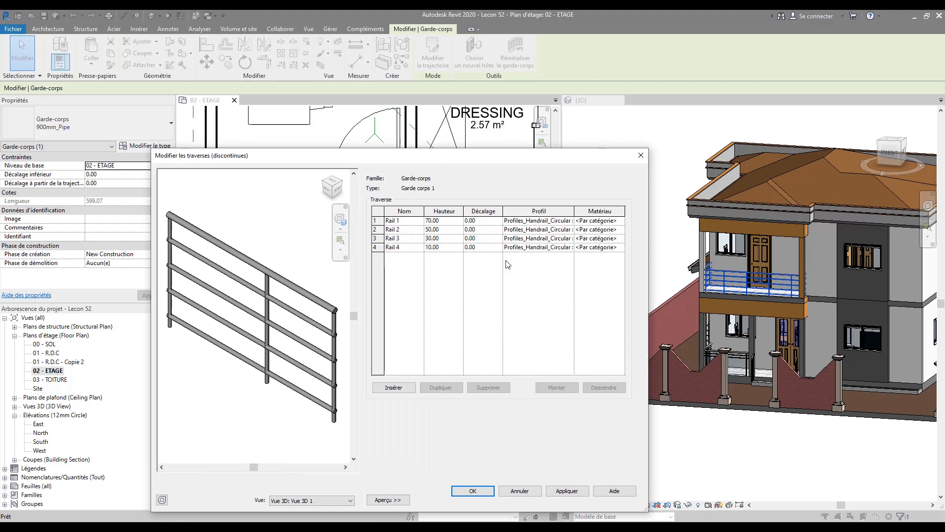
pyautogui.moveTo(648, 294); pyautogui.dragTo(765, 293)
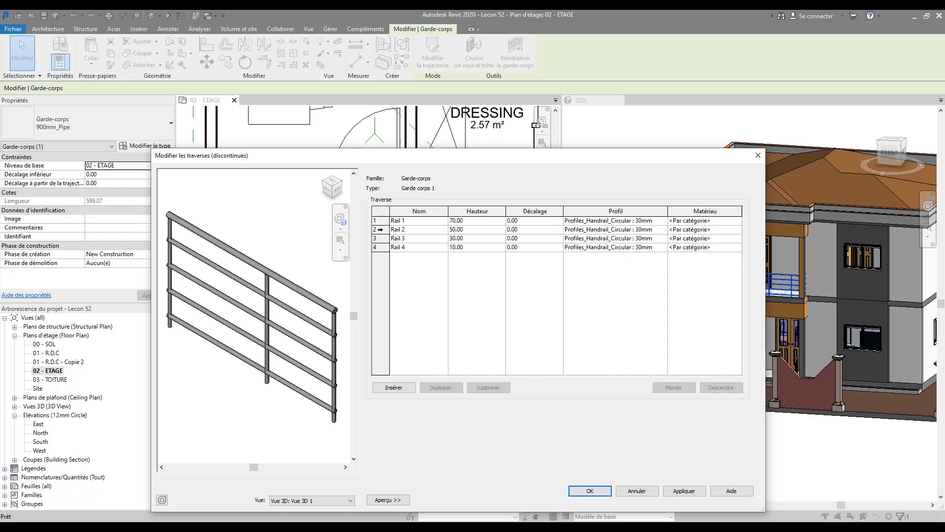
pyautogui.click(375, 246)
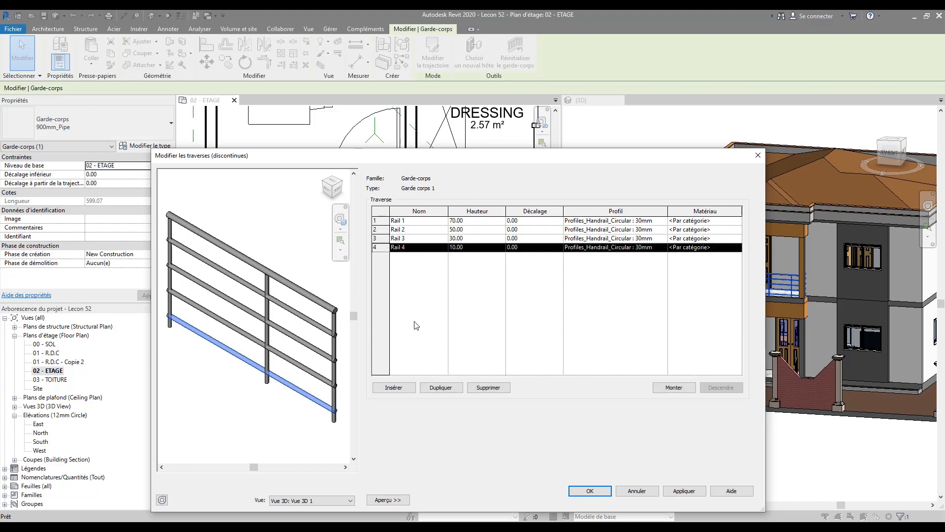
pyautogui.click(488, 387)
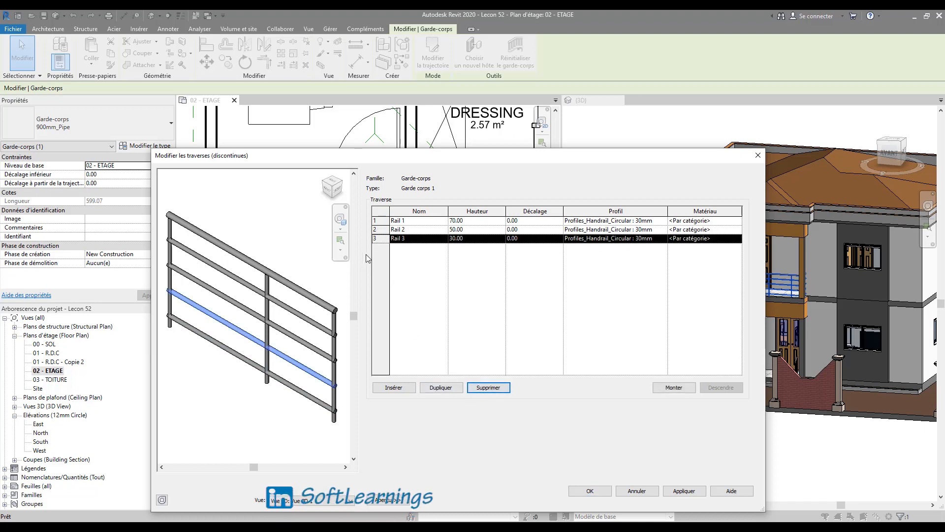
pyautogui.click(494, 388)
pyautogui.click(492, 389)
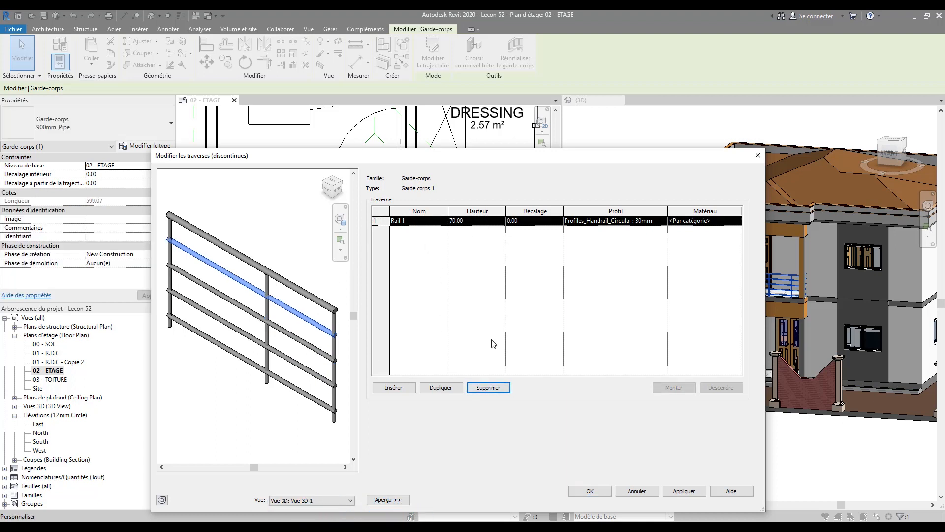
# Insert four new rails in the rail structure and delete the remaining Rail 1.
pyautogui.click(393, 388)
pyautogui.click(393, 388)
pyautogui.click(393, 388)
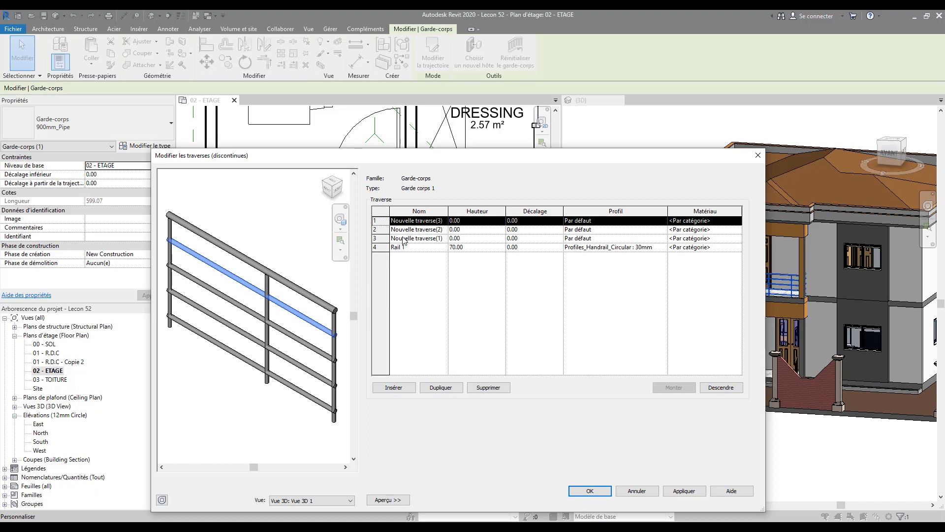
pyautogui.click(439, 244)
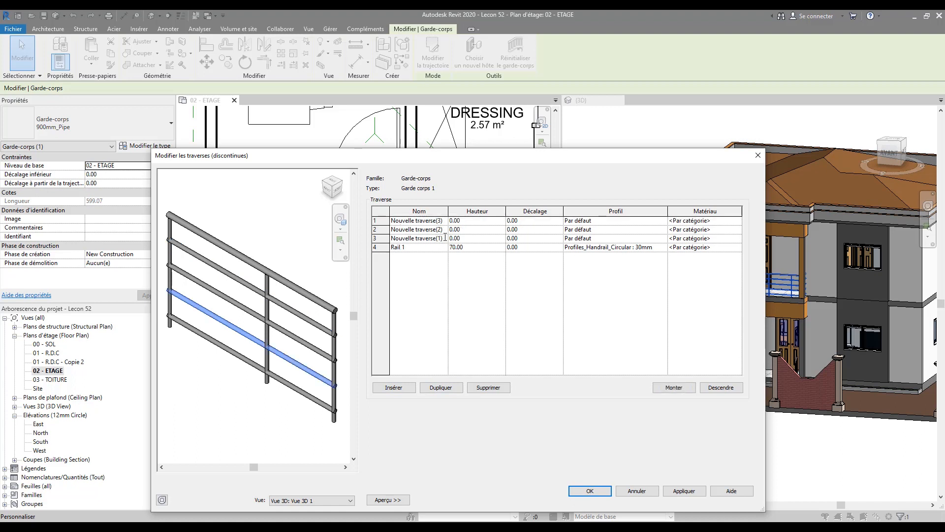
pyautogui.click(375, 247)
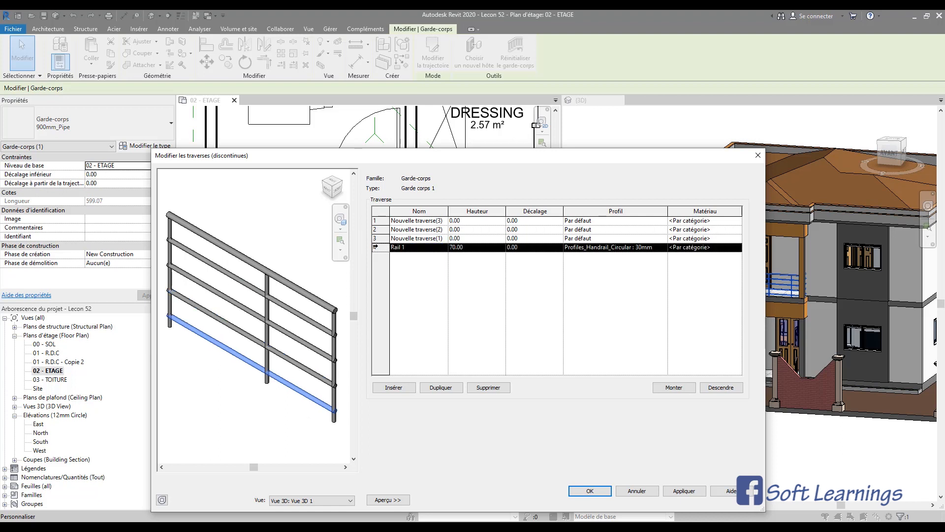
pyautogui.click(477, 389)
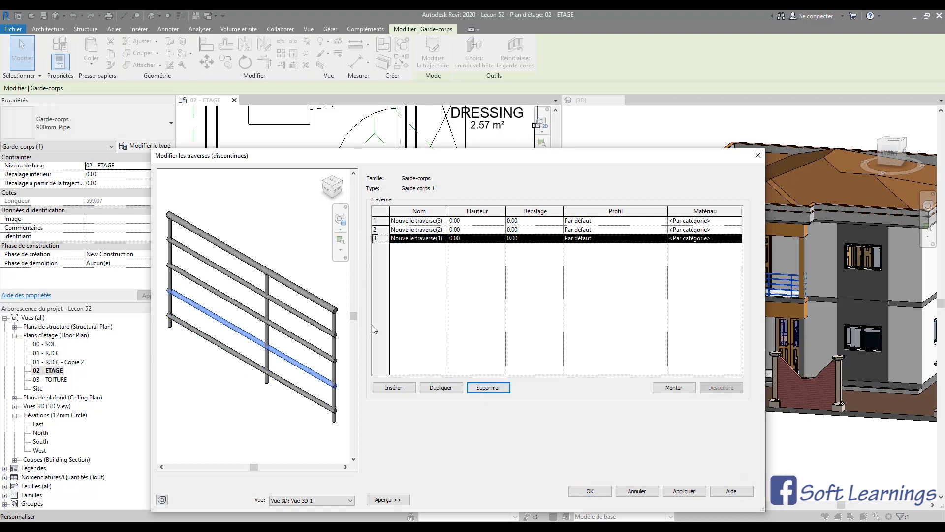
pyautogui.click(397, 388)
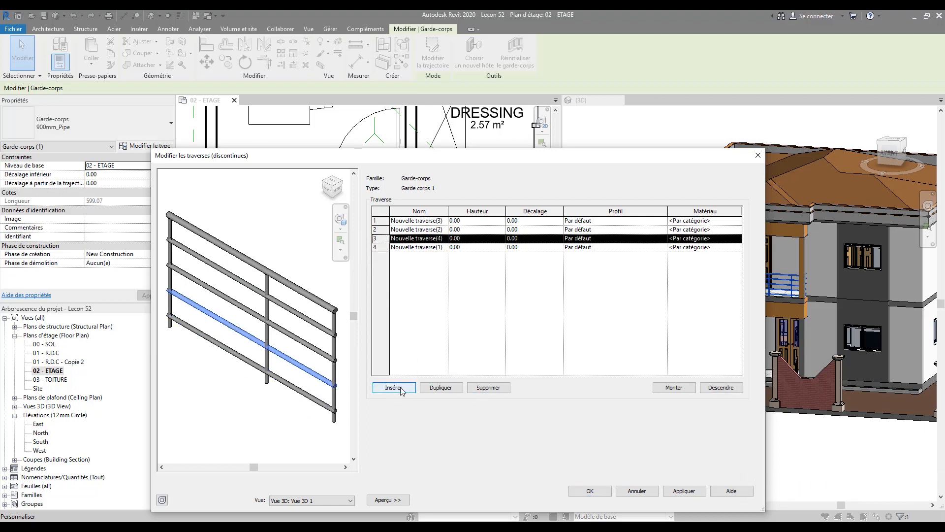
# Rename the first rail in the list Traverse1 and copy the name for reuse.
pyautogui.click(404, 221)
pyautogui.moveTo(424, 222); pyautogui.dragTo(362, 224)
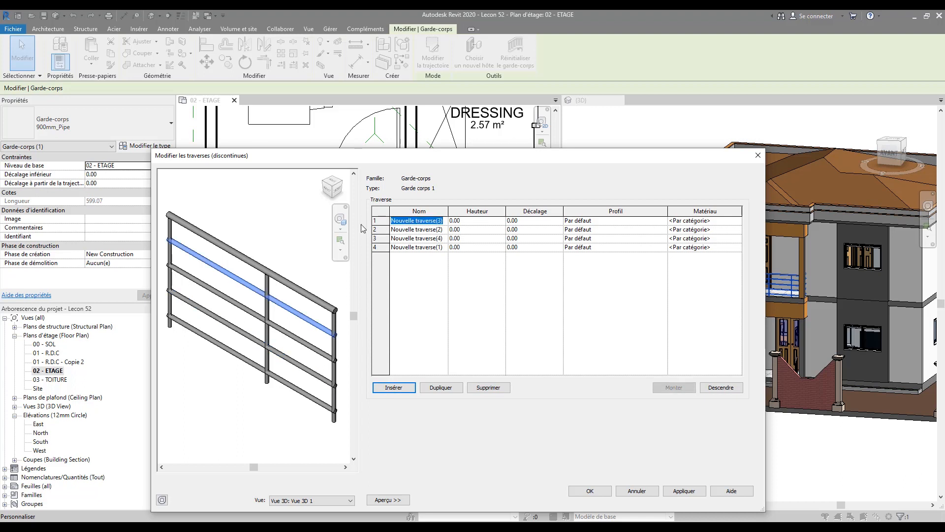
pyautogui.write('Traverse1')
pyautogui.hotkey('shift', 'Left')
pyautogui.hotkey('shift', 'Left')
pyautogui.hotkey('shift', 'Left')
pyautogui.hotkey('shift', 'Left')
pyautogui.hotkey('shift', 'Left')
pyautogui.hotkey('shift', 'Left')
pyautogui.hotkey('shift', 'Left')
pyautogui.hotkey('shift', 'Left')
pyautogui.hotkey('shift', 'Left')
pyautogui.hotkey('ctrl', 'c')
# Rename the second rail Traverse2, reusing the copied name.
pyautogui.click(442, 229)
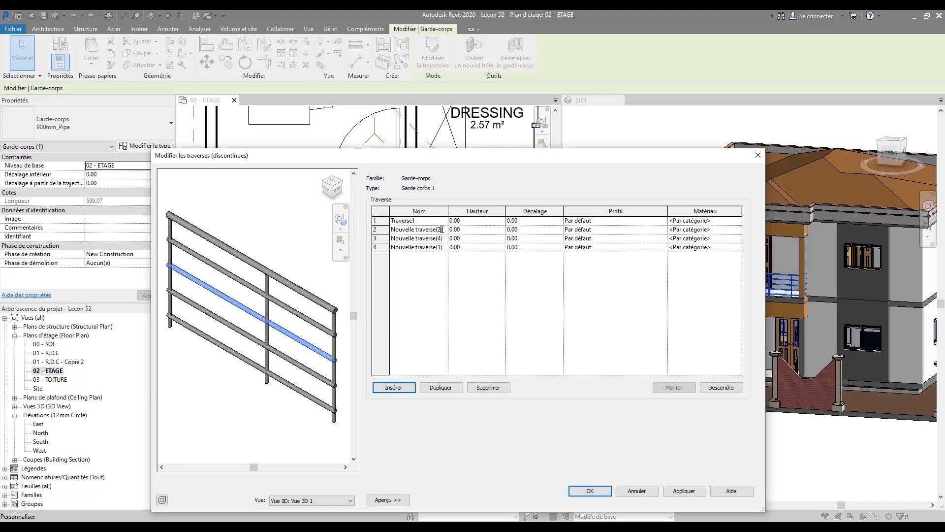
pyautogui.hotkey('shift', 'Left')
pyautogui.hotkey('shift', 'Left')
pyautogui.hotkey('shift', 'Left')
pyautogui.hotkey('shift', 'Left')
pyautogui.hotkey('shift', 'Left')
pyautogui.hotkey('shift', 'Left')
pyautogui.hotkey('shift', 'Left')
pyautogui.hotkey('shift', 'Left')
pyautogui.hotkey('shift', 'Left')
pyautogui.hotkey('shift', 'Left')
pyautogui.hotkey('shift', 'Left')
pyautogui.hotkey('shift', 'Left')
pyautogui.hotkey('shift', 'Left')
pyautogui.hotkey('shift', 'Left')
pyautogui.hotkey('shift', 'Left')
pyautogui.hotkey('shift', 'Left')
pyautogui.hotkey('shift', 'Left')
pyautogui.hotkey('shift', 'Left')
pyautogui.hotkey('shift', 'Left')
pyautogui.hotkey('shift', 'Left')
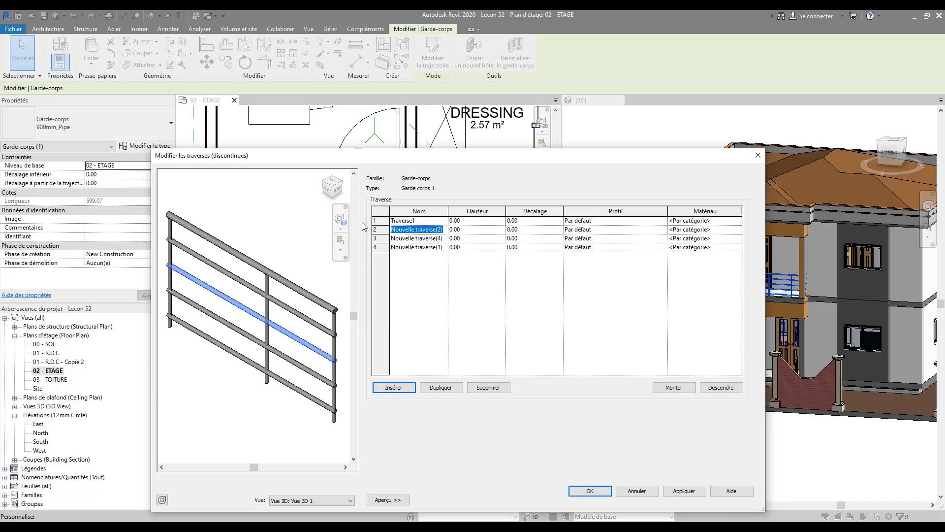
pyautogui.hotkey('ctrl', 'v')
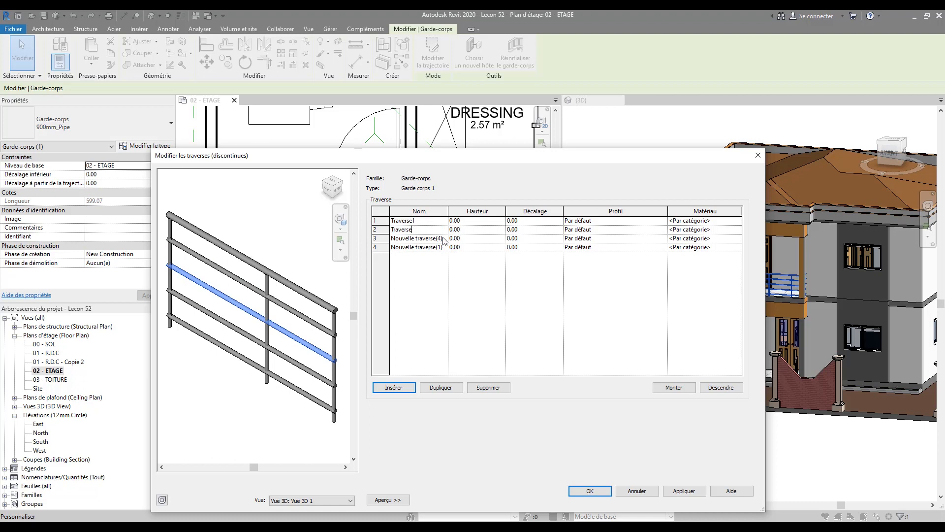
pyautogui.write('2')
# Rename the third and fourth rails Traverse3 and Traverse4, reusing the copied name.
pyautogui.click(446, 239)
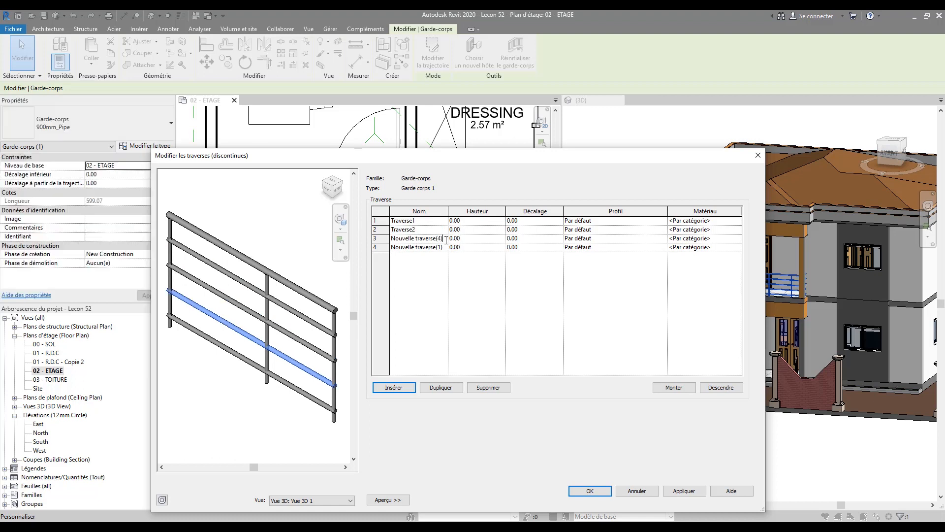
pyautogui.moveTo(432, 240); pyautogui.dragTo(353, 248)
pyautogui.hotkey('ctrl', 'v')
pyautogui.write('3')
pyautogui.press('Down')
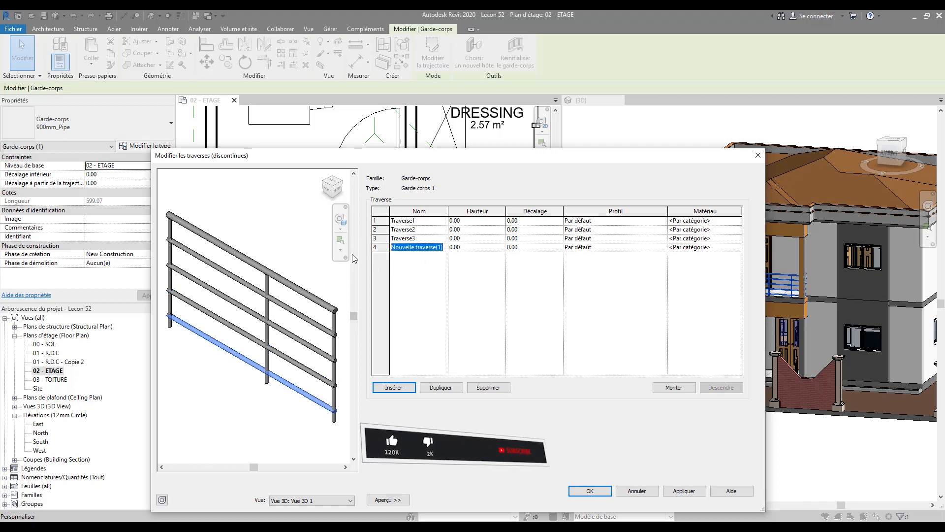
pyautogui.hotkey('ctrl', 'v')
pyautogui.press('BackSpace')
pyautogui.write('4')
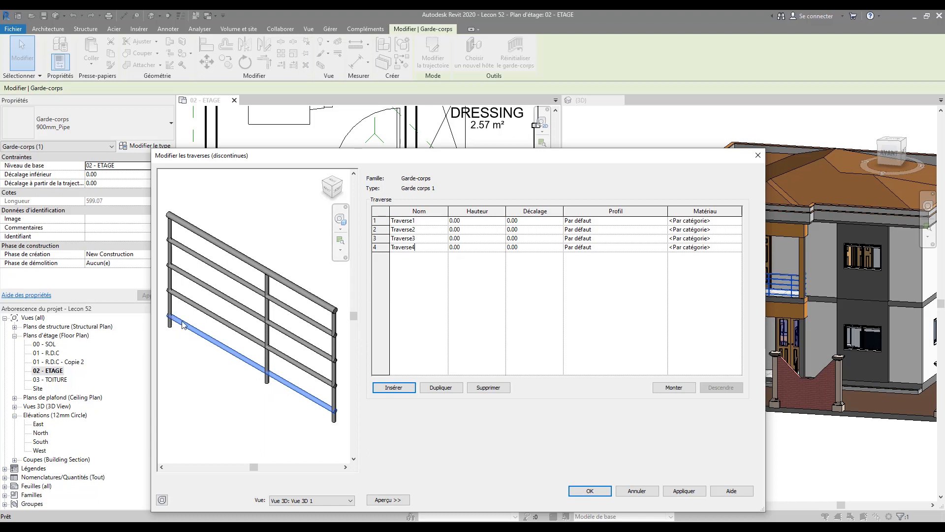
# Set the rail heights to 10 for Traverse4, 30 for Traverse3, 50 for Traverse2 and 70 for Traverse1.
pyautogui.click(483, 250)
pyautogui.write('10')
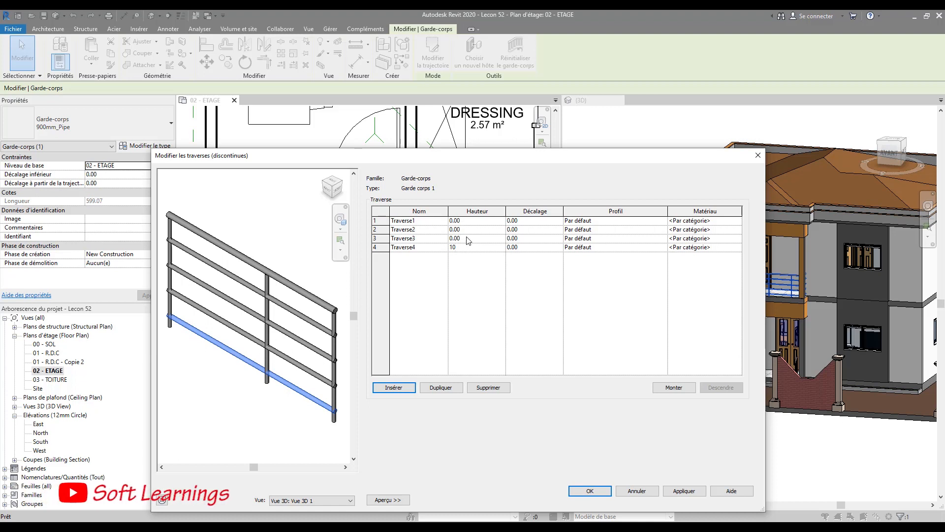
pyautogui.click(470, 238)
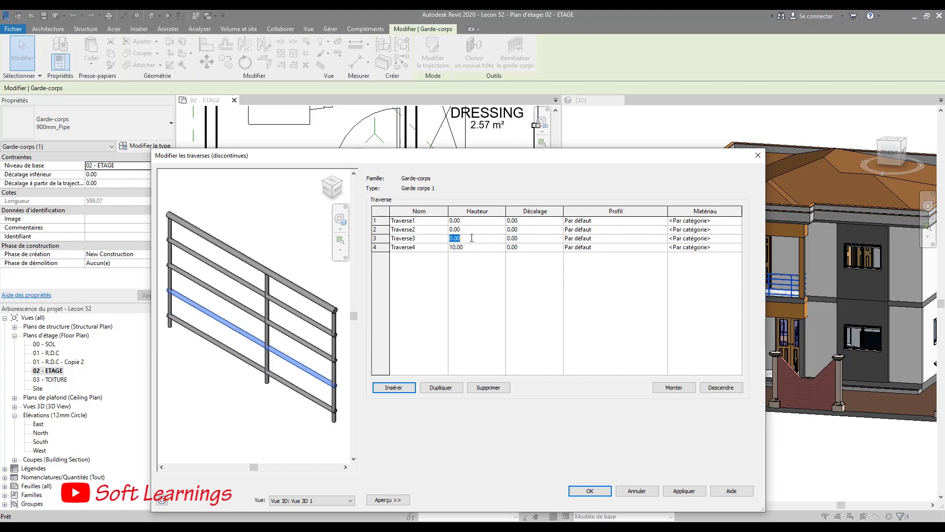
pyautogui.write('30')
pyautogui.click(468, 230)
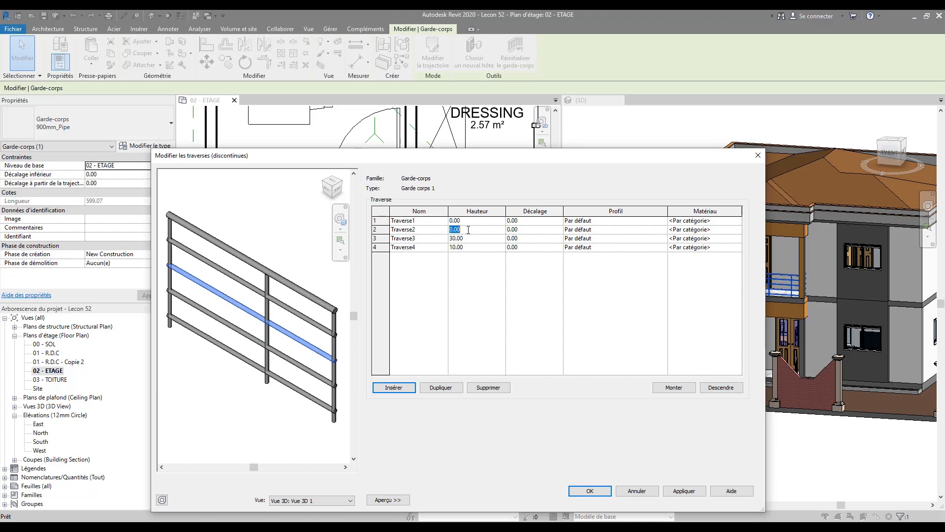
pyautogui.write('50')
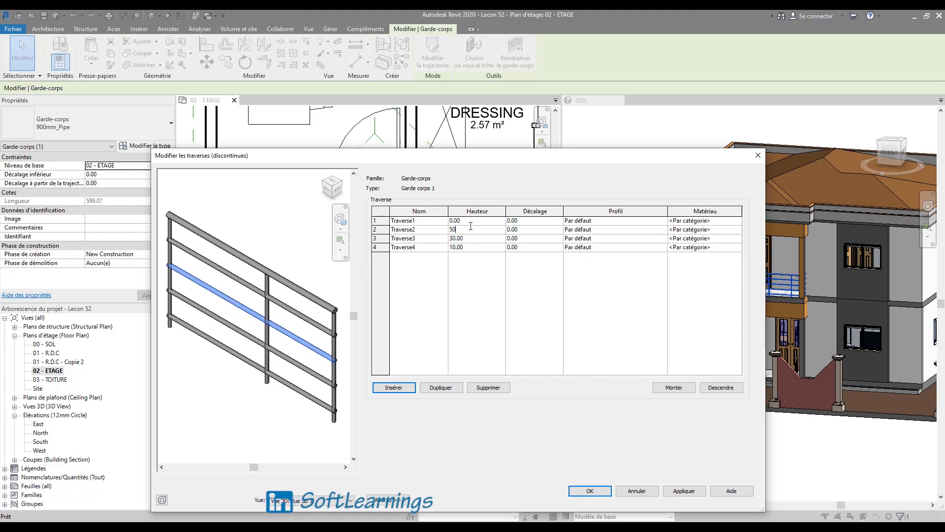
pyautogui.click(472, 223)
pyautogui.write('70')
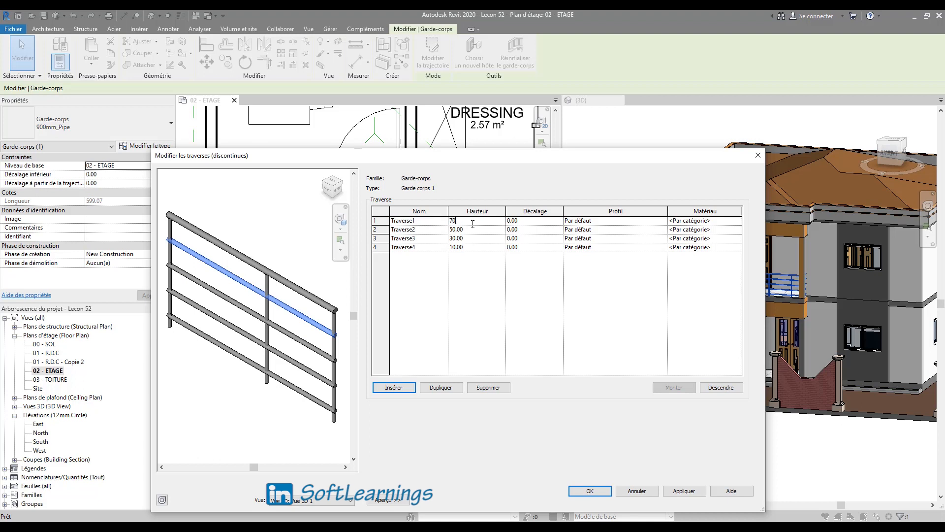
pyautogui.click(538, 222)
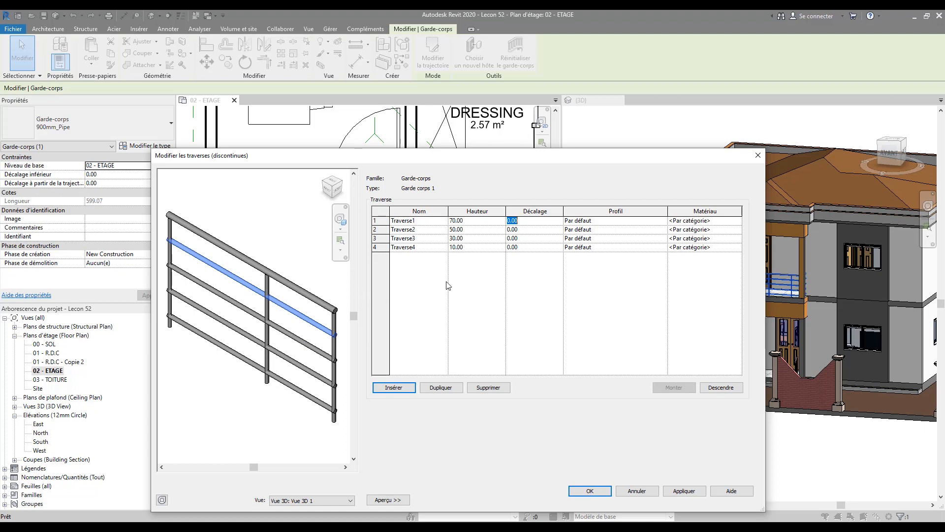
# Browse the profiles offered for Traverse1 and assign it Profiles_Handrail_Rectangular : 50x50mm.
pyautogui.click(651, 222)
pyautogui.click(663, 221)
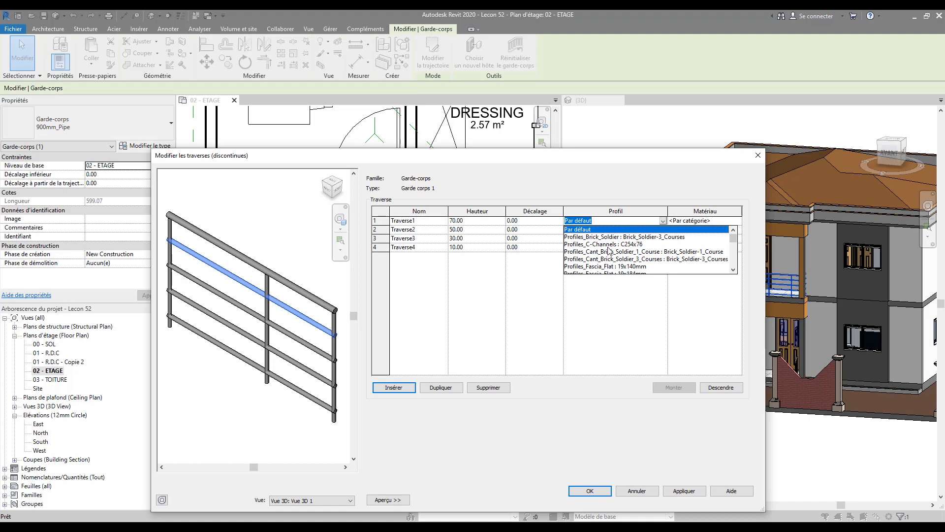
pyautogui.scroll(-4, 614, 257)
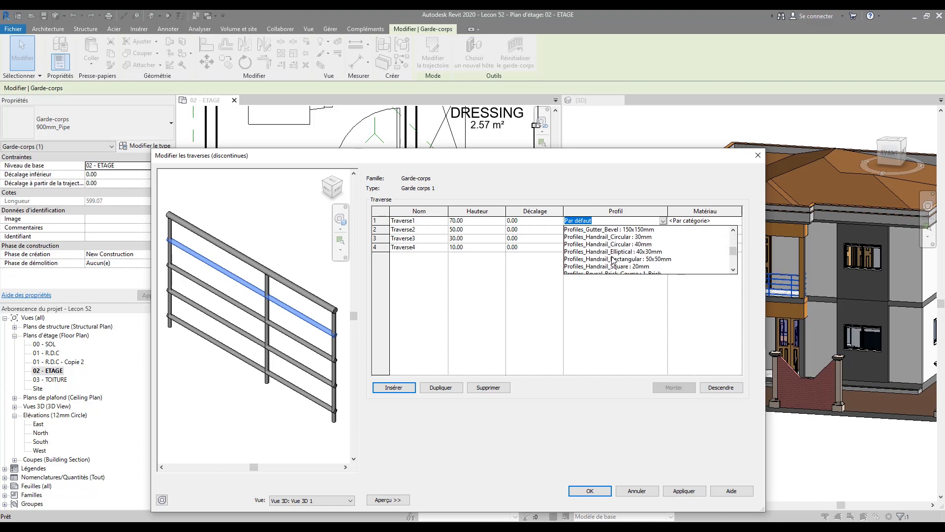
pyautogui.scroll(5, 613, 260)
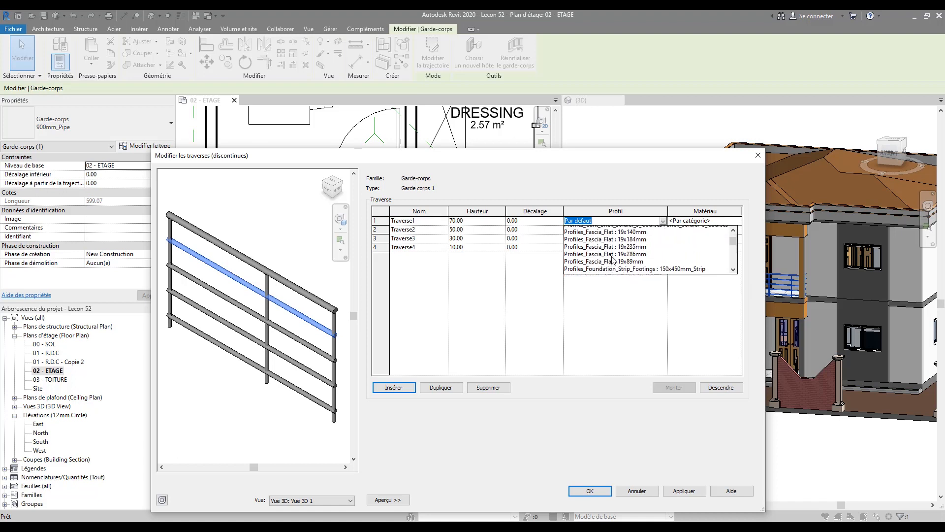
pyautogui.scroll(-5, 613, 260)
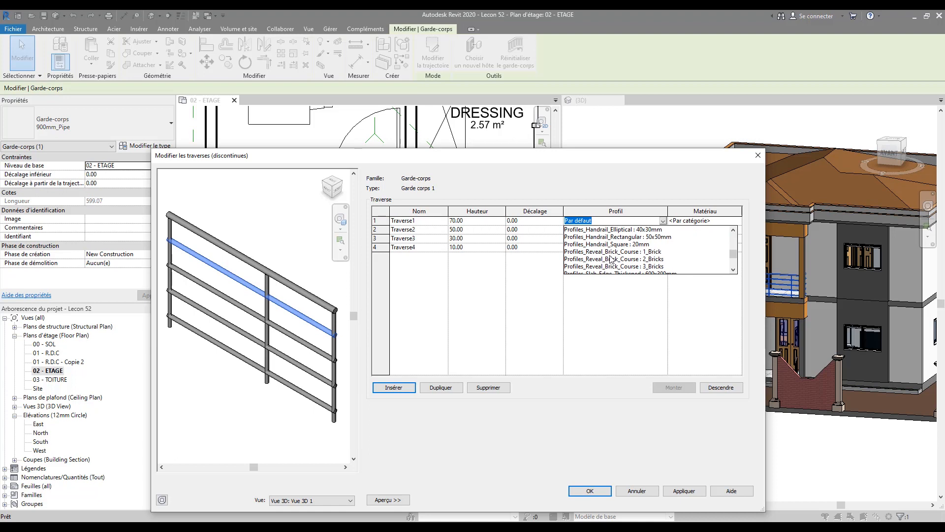
pyautogui.scroll(3, 612, 250)
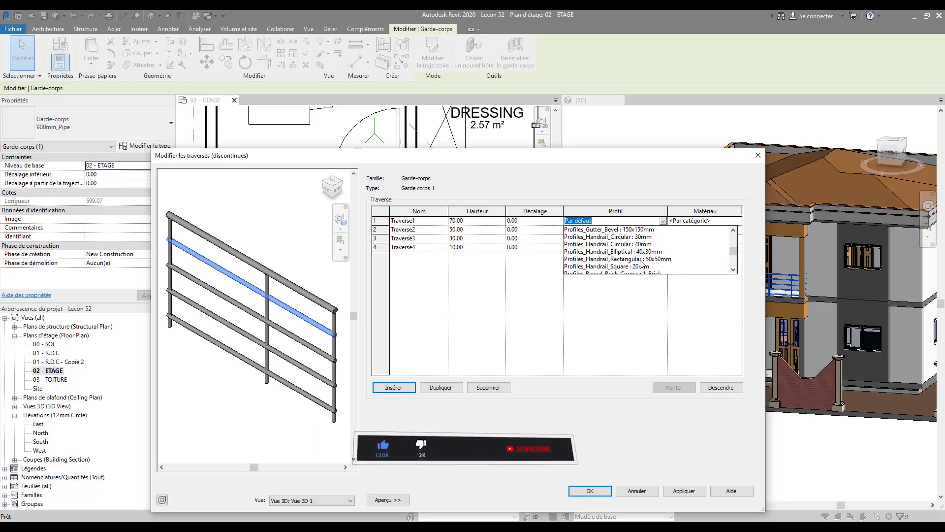
pyautogui.click(623, 309)
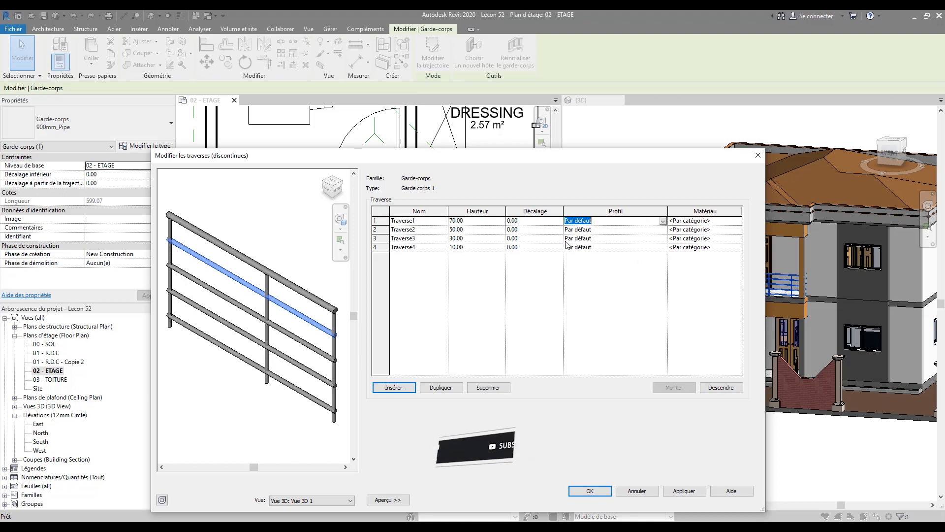
pyautogui.click(664, 221)
pyautogui.scroll(-4, 611, 261)
pyautogui.scroll(-2, 609, 264)
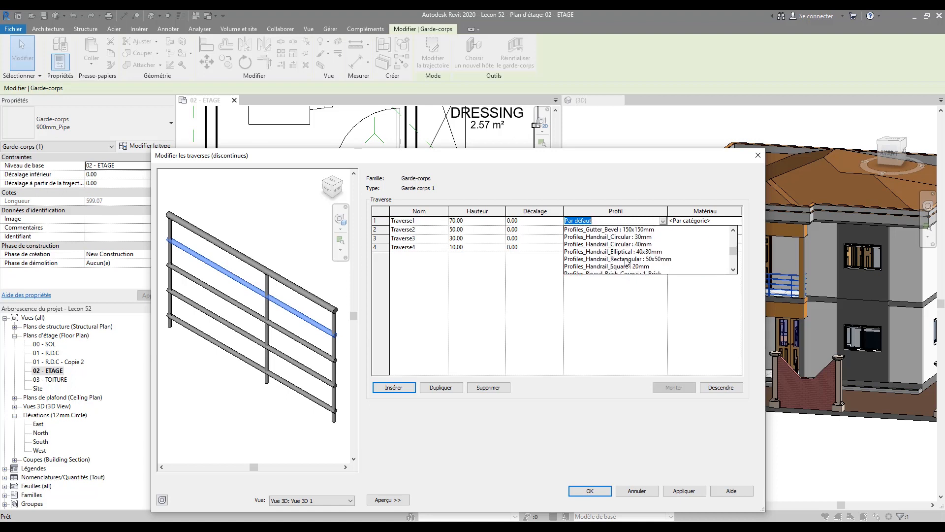
pyautogui.click(625, 259)
# Set the profile of Traverse2, Traverse3 and Traverse4 to Profiles_Handrail_Rectangular : 50x50mm and apply the type changes to the balcony railing.
pyautogui.click(664, 229)
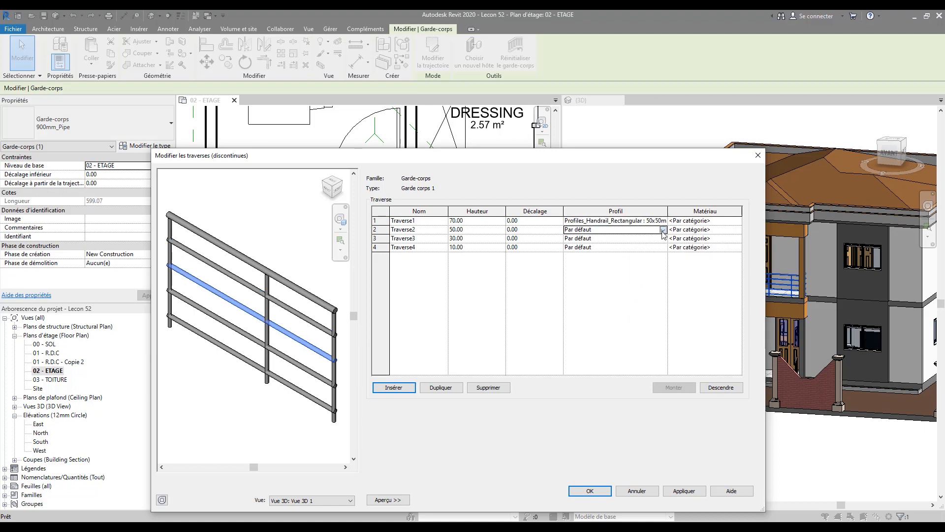
pyautogui.scroll(-4, 634, 274)
pyautogui.scroll(-4, 634, 274)
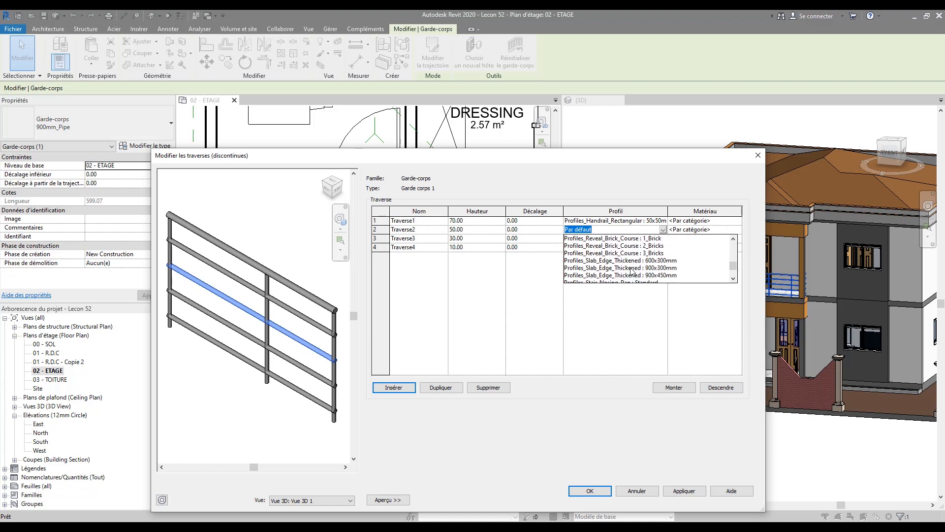
pyautogui.scroll(1, 632, 270)
pyautogui.scroll(1, 633, 270)
pyautogui.click(632, 268)
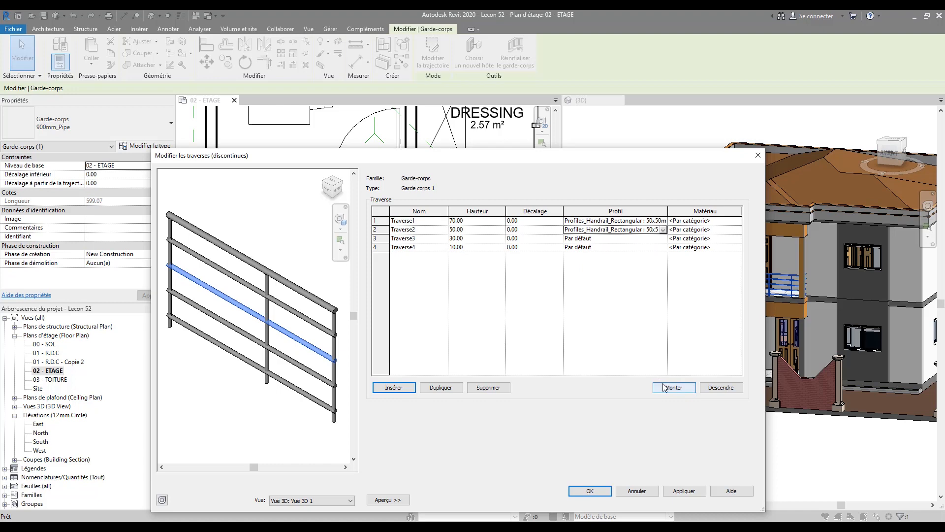
pyautogui.click(588, 492)
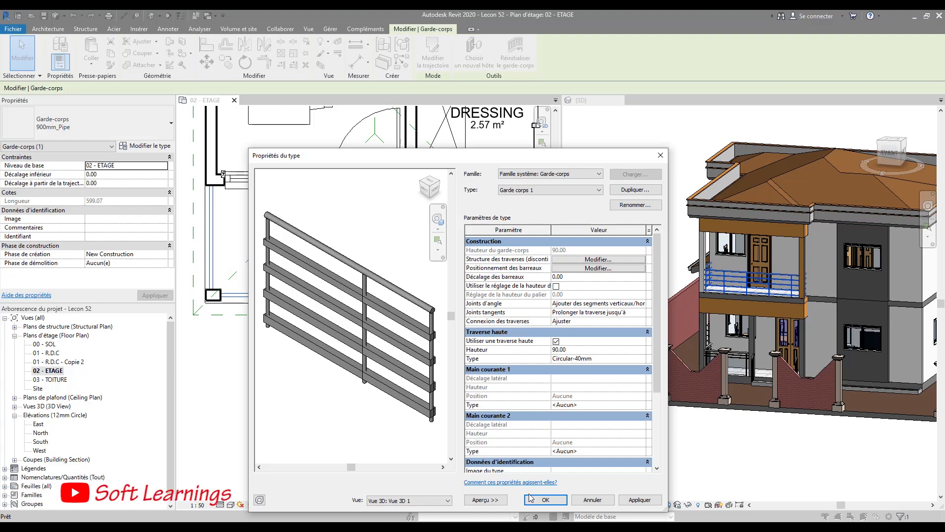
pyautogui.click(543, 500)
pyautogui.scroll(4, 707, 290)
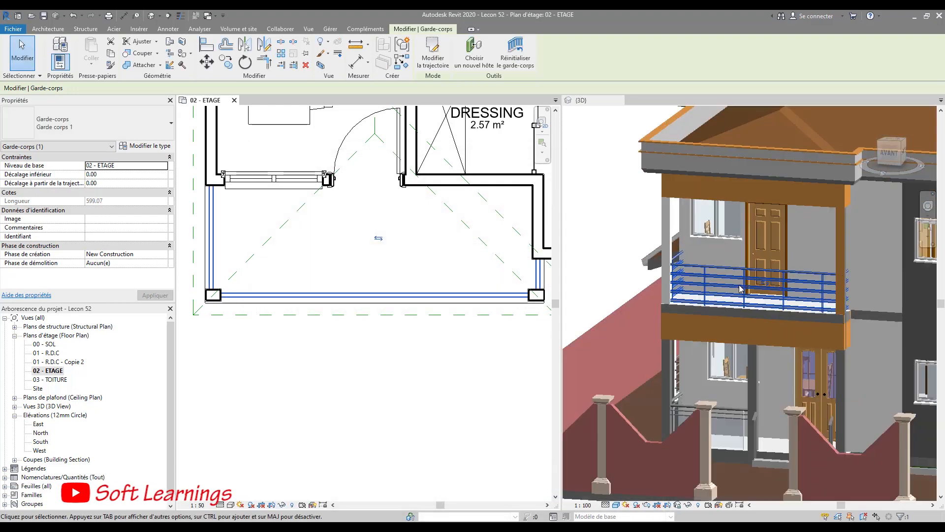
pyautogui.scroll(3, 690, 288)
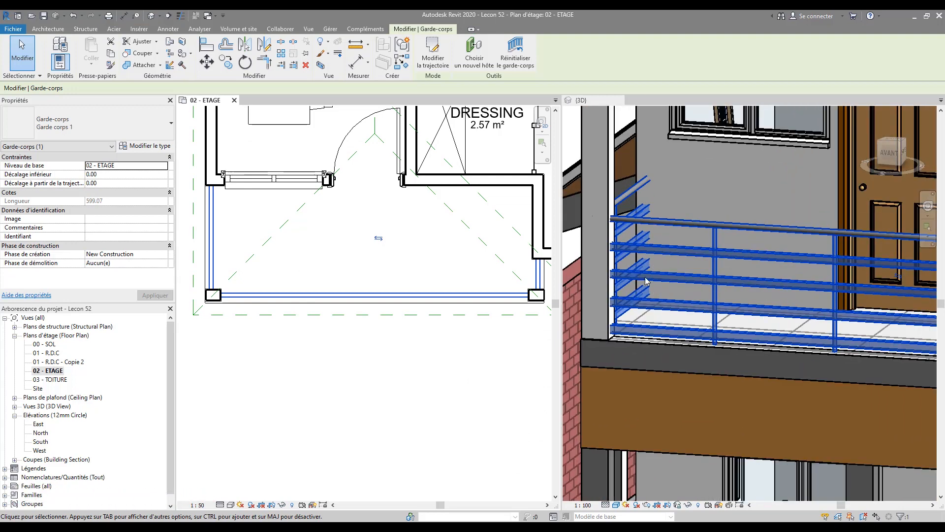
pyautogui.scroll(-3, 744, 268)
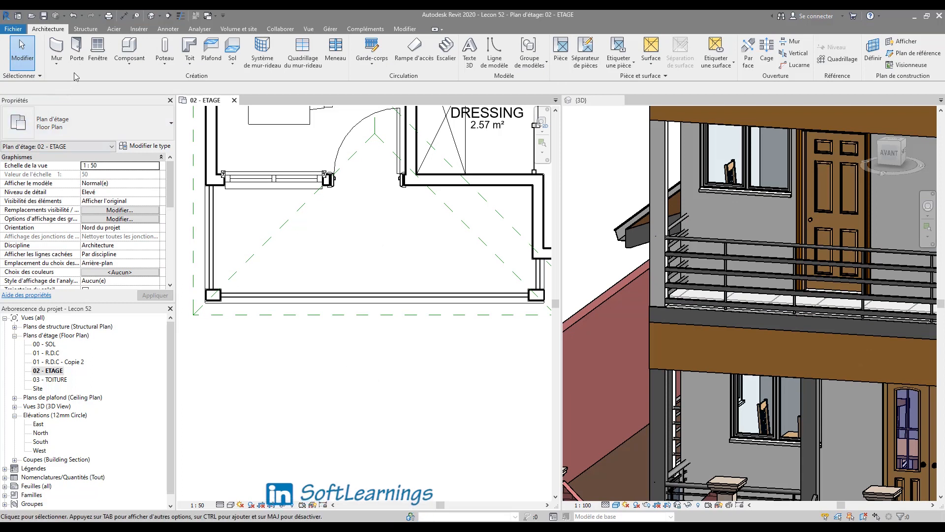
# Start loading a family from the library and open the Garde-corps folder inside Profils.
pyautogui.click(136, 30)
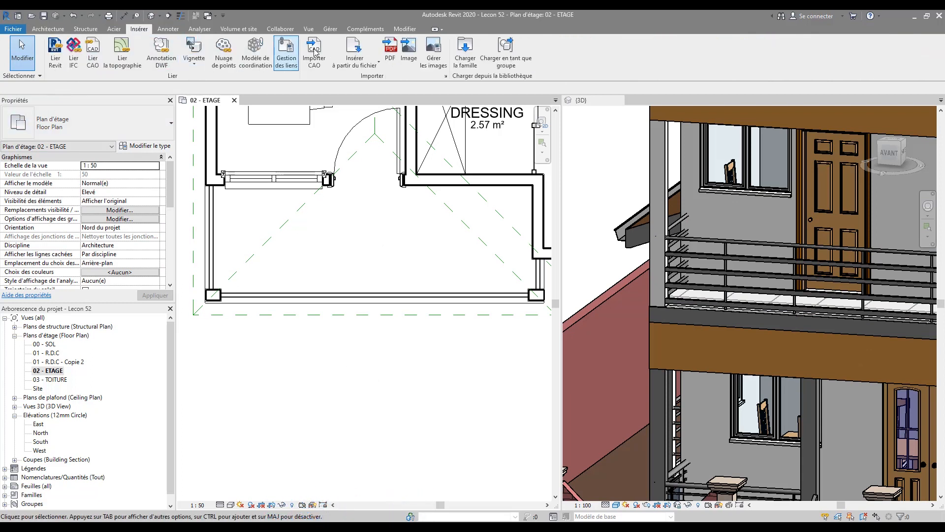
pyautogui.click(465, 52)
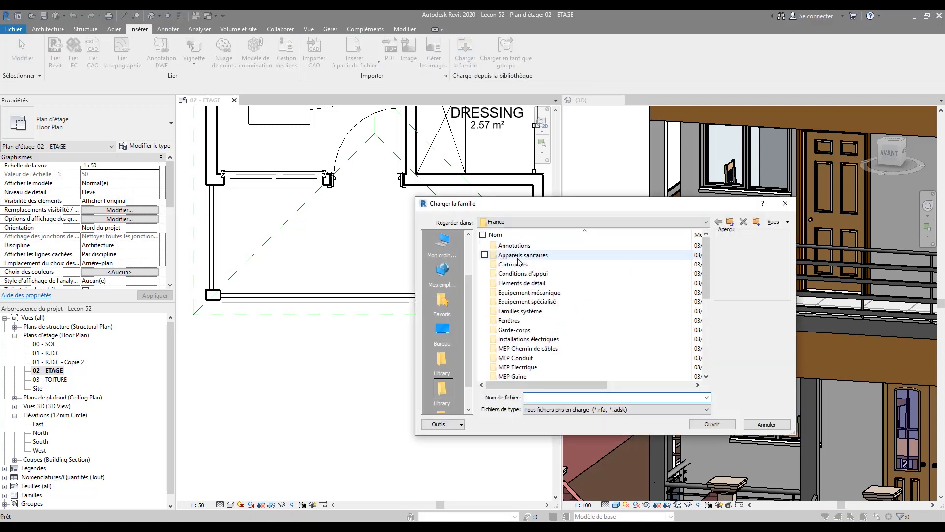
pyautogui.moveTo(707, 274); pyautogui.dragTo(708, 356)
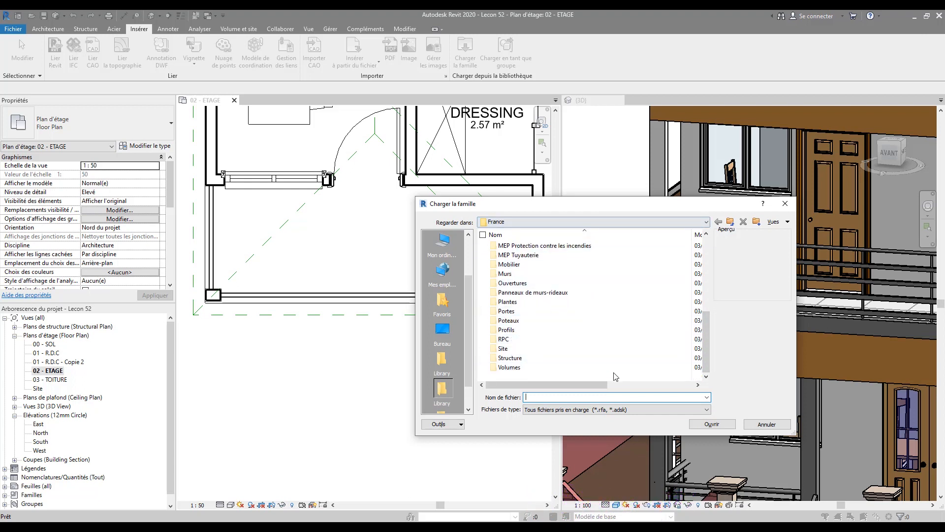
pyautogui.doubleClick(505, 330)
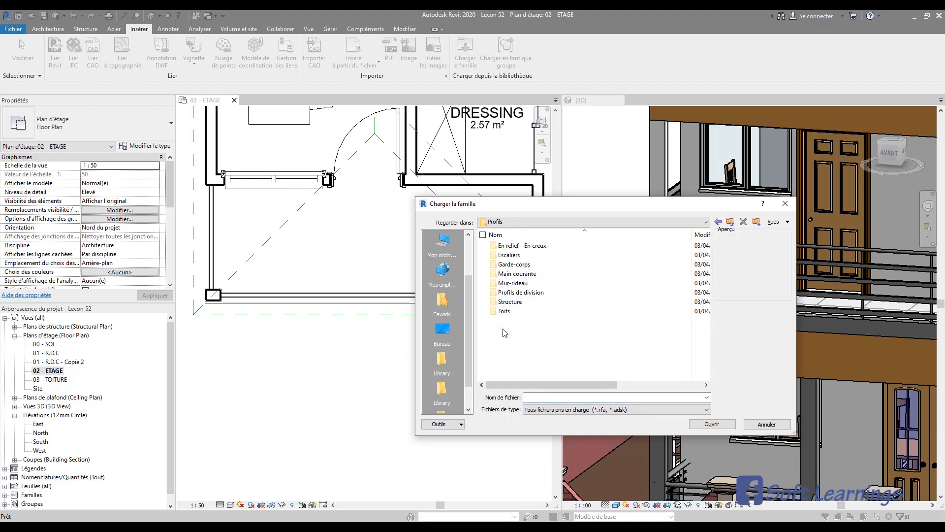
pyautogui.doubleClick(513, 264)
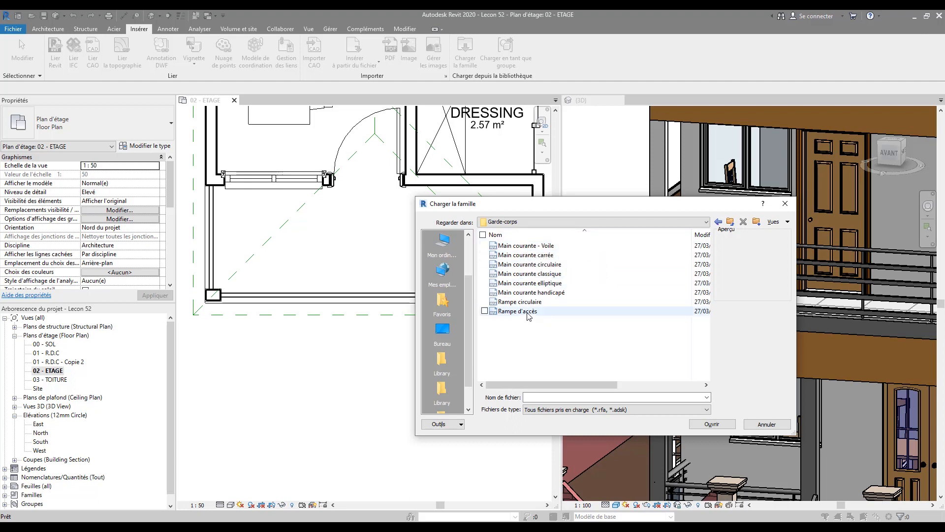
# Enlarge the file thumbnails, compare the railing profile families, and select Rampe d'accès.
pyautogui.keyDown('ctrl'); pyautogui.scroll(3, 531, 316); pyautogui.keyUp('ctrl')
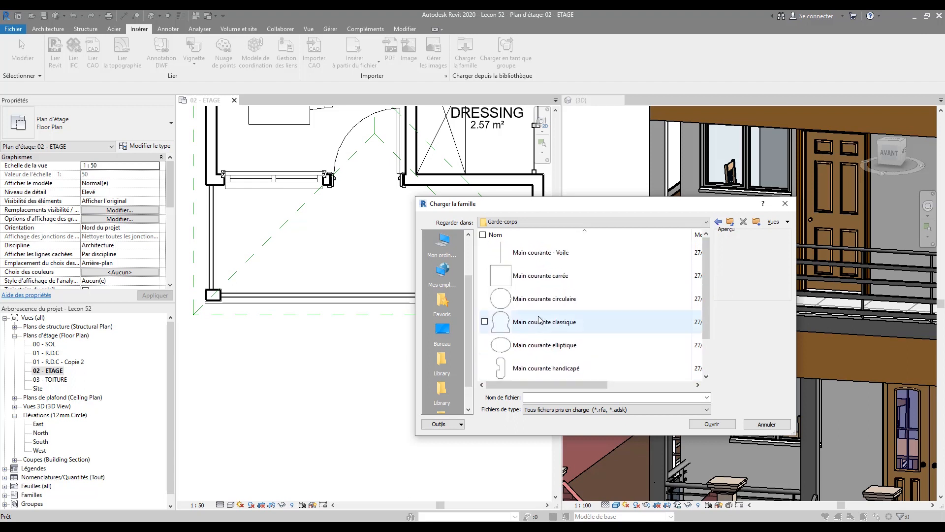
pyautogui.keyDown('ctrl'); pyautogui.scroll(2, 540, 319); pyautogui.keyUp('ctrl')
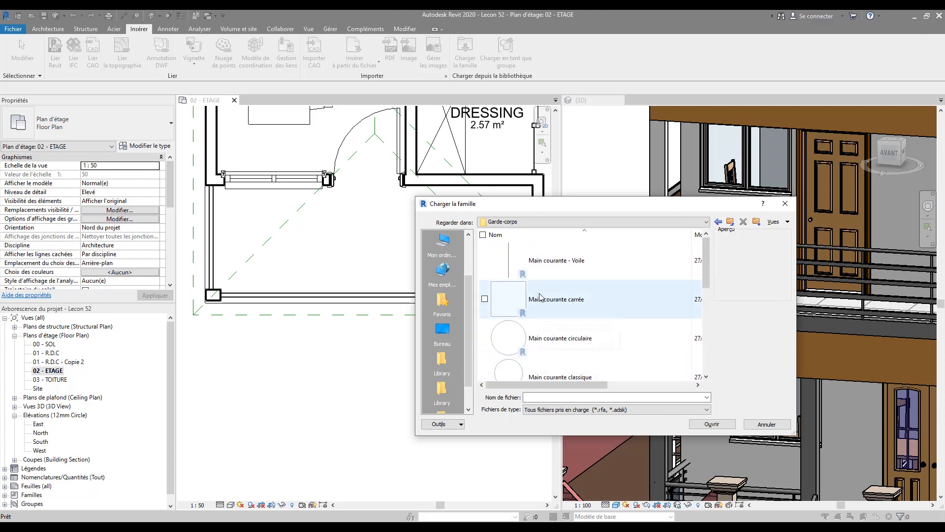
pyautogui.scroll(-5, 541, 296)
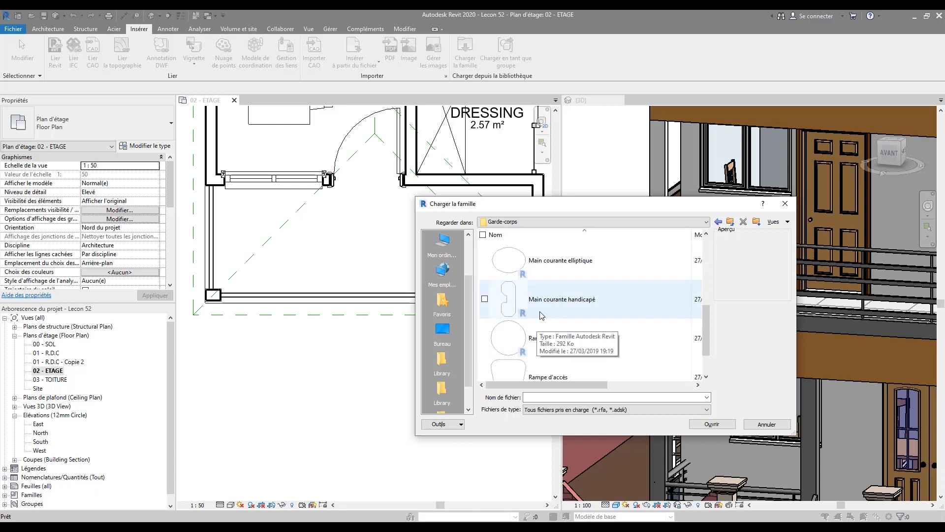
pyautogui.scroll(5, 547, 306)
pyautogui.scroll(1, 550, 306)
pyautogui.scroll(-6, 550, 302)
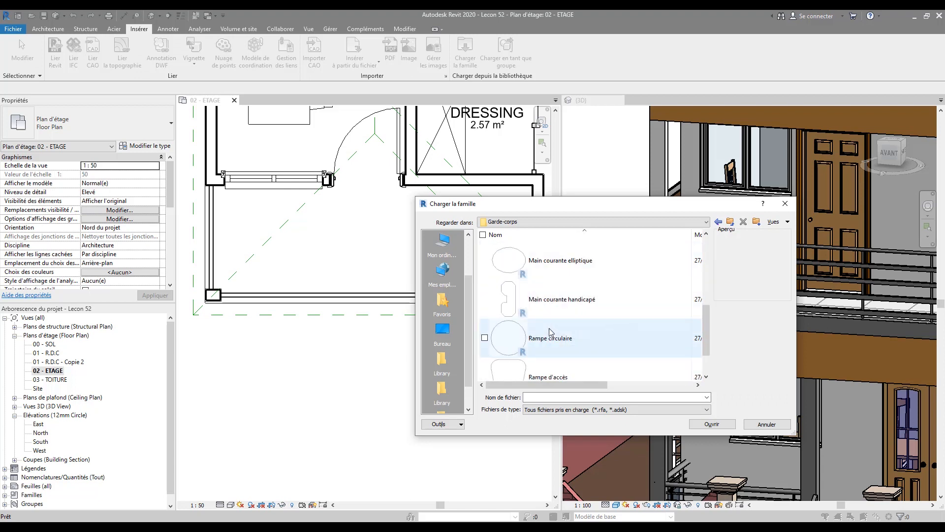
pyautogui.click(522, 343)
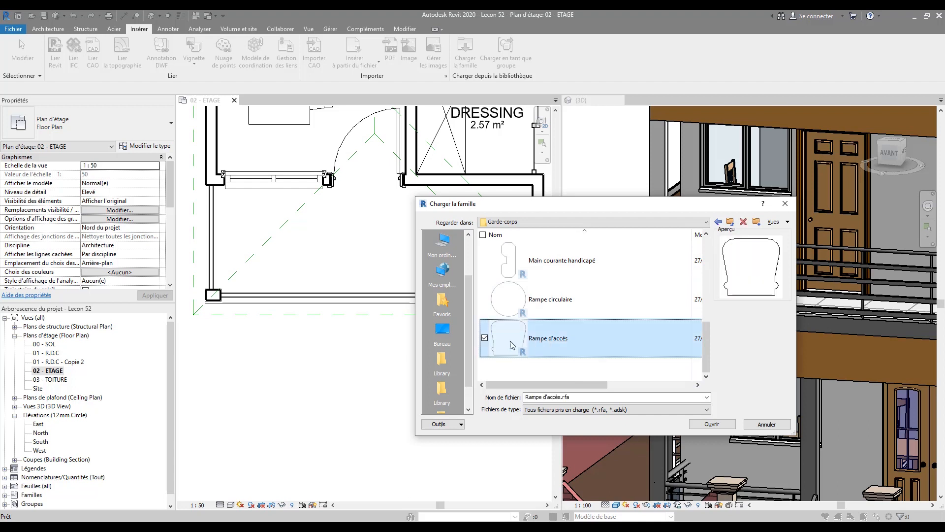
pyautogui.scroll(5, 491, 318)
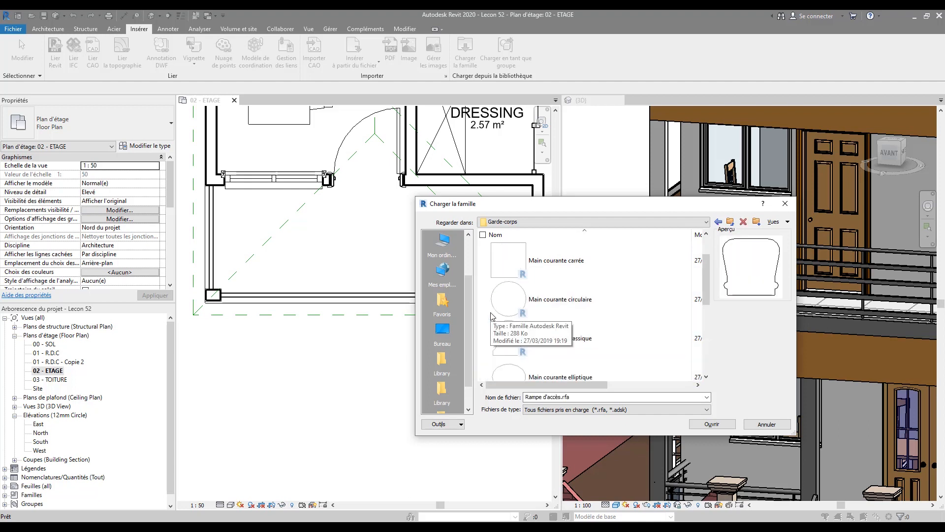
pyautogui.scroll(-5, 491, 318)
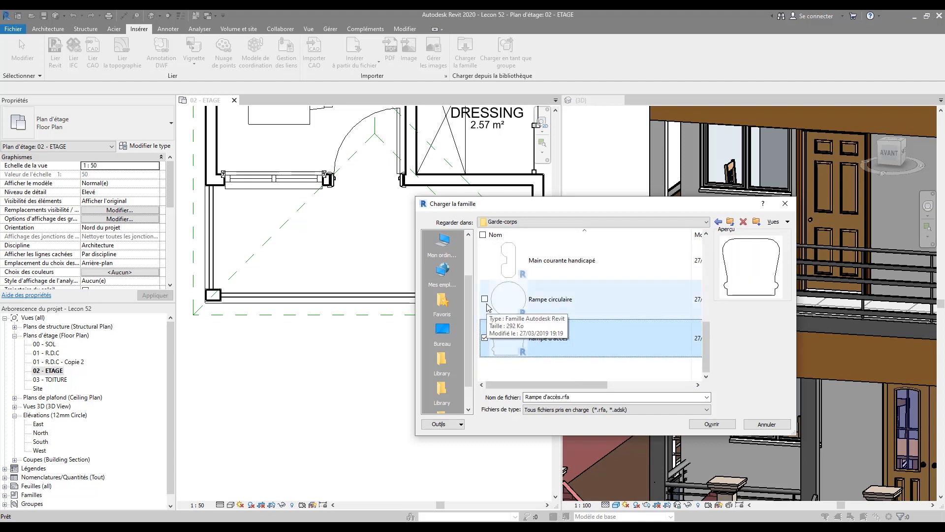
pyautogui.scroll(4, 491, 303)
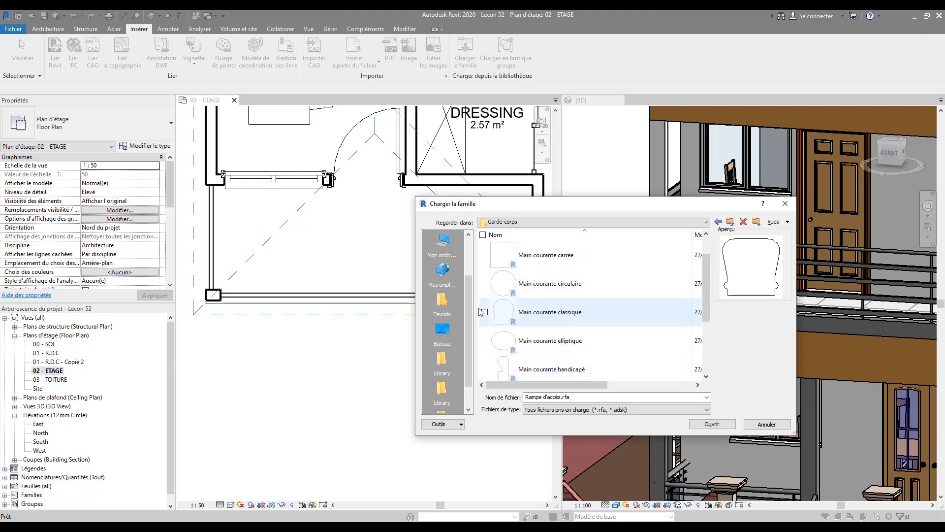
# Add Main courante classique, Main courante elliptique and Main courante circulaire to the selection and load the families, dismissing the save reminder.
pyautogui.click(485, 312)
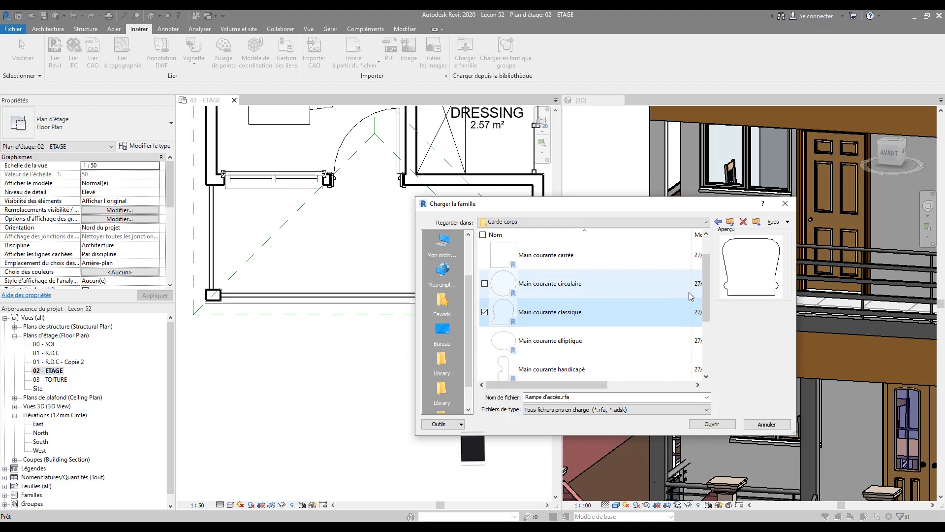
pyautogui.scroll(-1, 709, 311)
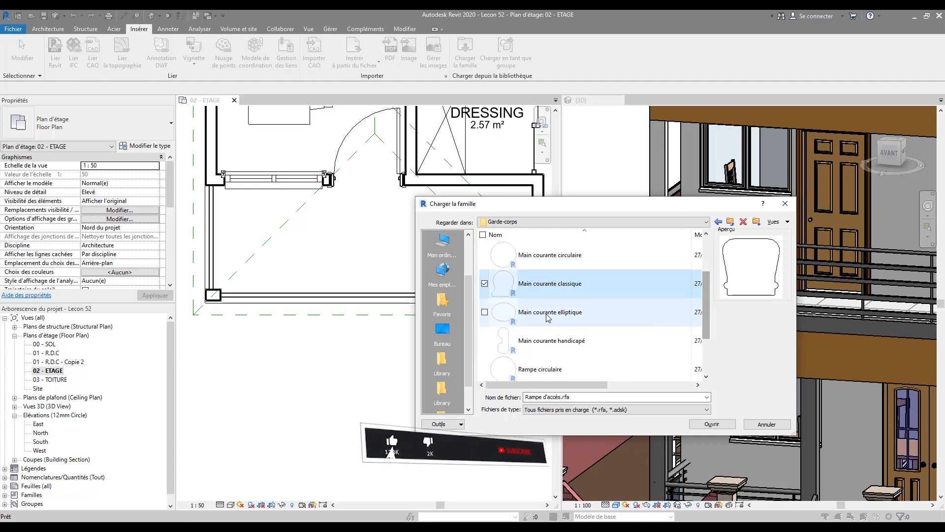
pyautogui.click(485, 313)
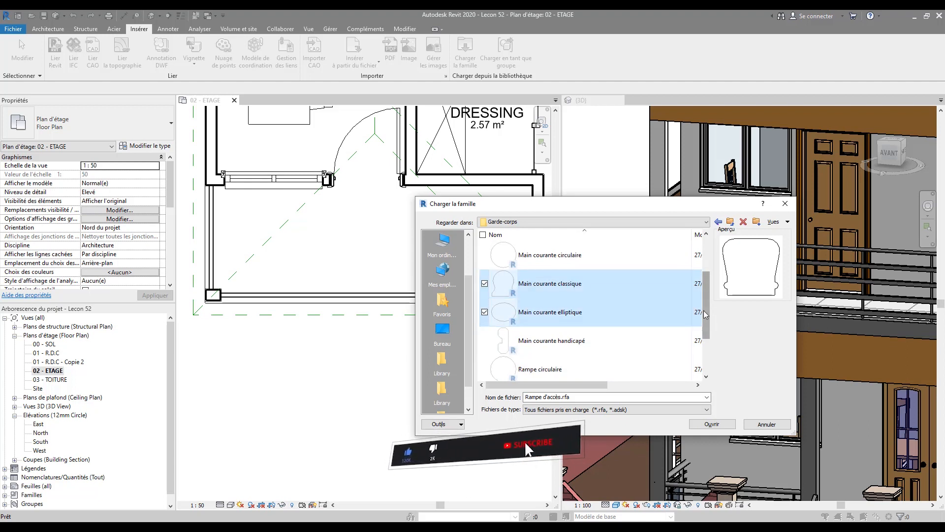
pyautogui.scroll(1, 707, 289)
pyautogui.scroll(1, 707, 289)
pyautogui.click(485, 312)
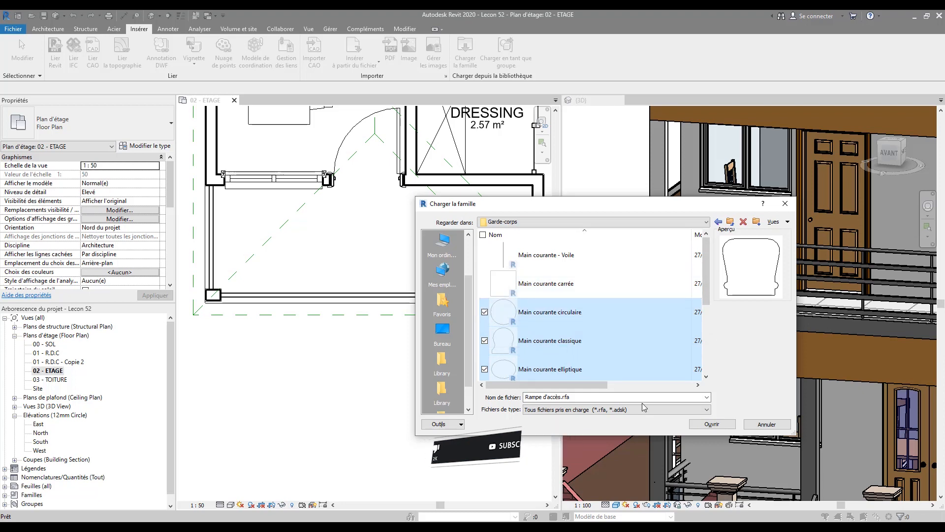
pyautogui.click(712, 424)
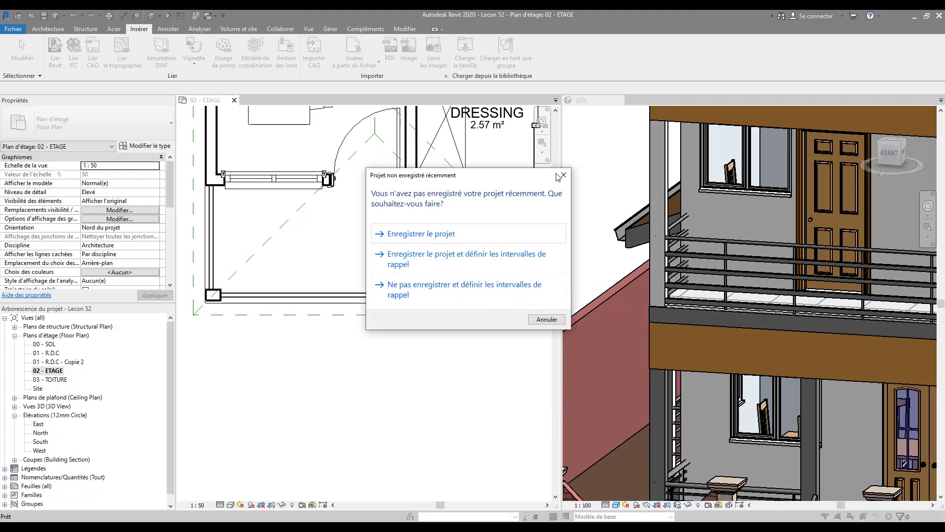
pyautogui.click(563, 175)
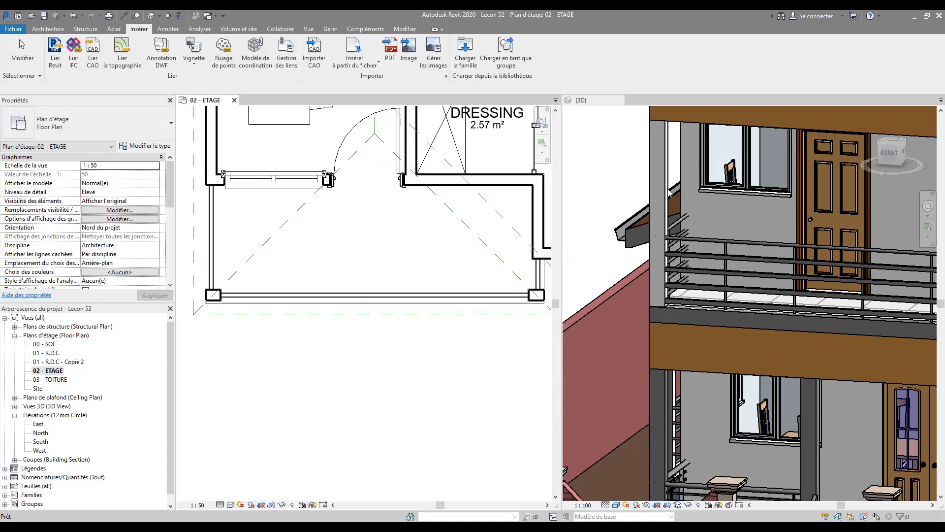
# Open the discontinuous rail structure in the type properties of the balcony railing Garde corps 1.
pyautogui.click(384, 298)
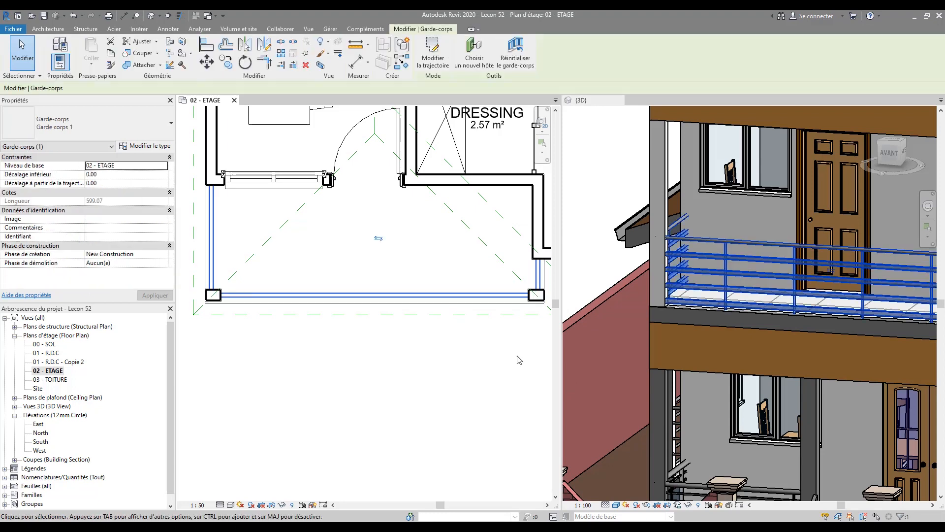
pyautogui.click(150, 146)
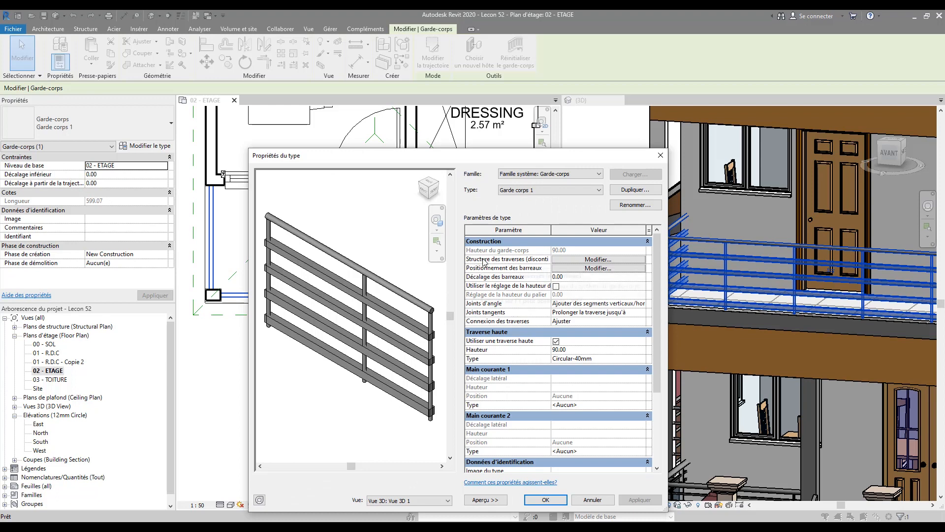
pyautogui.click(587, 260)
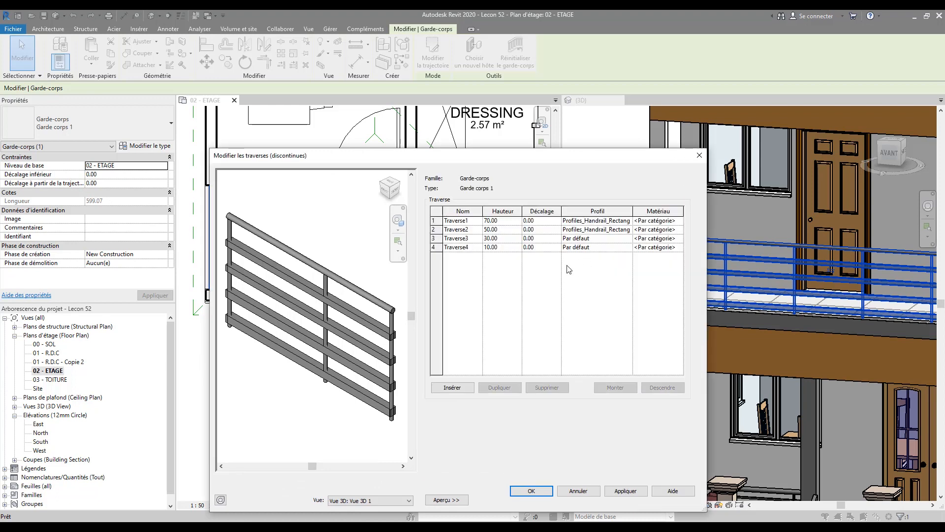
pyautogui.moveTo(539, 163); pyautogui.dragTo(547, 143)
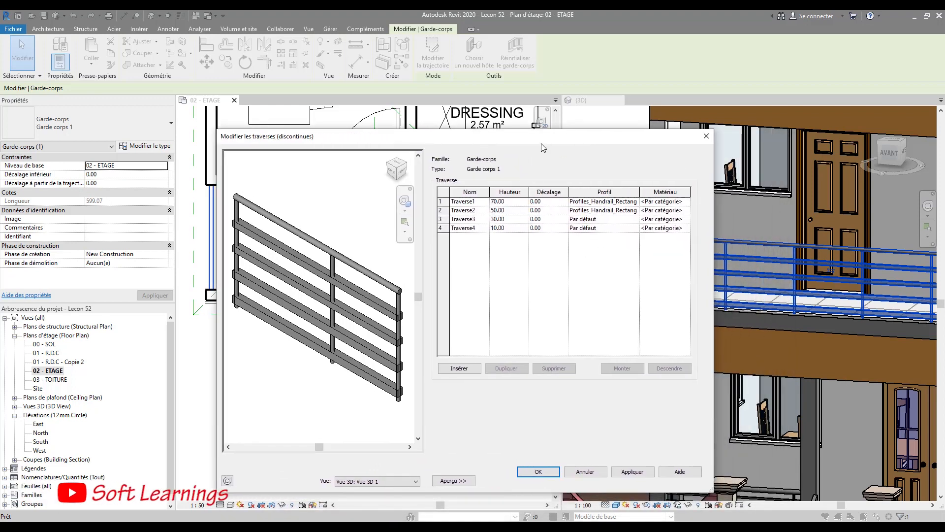
# Set the profile of Traverse1 to Main courante elliptique : 40x30mm.
pyautogui.click(636, 203)
pyautogui.scroll(3, 616, 237)
pyautogui.scroll(5, 616, 236)
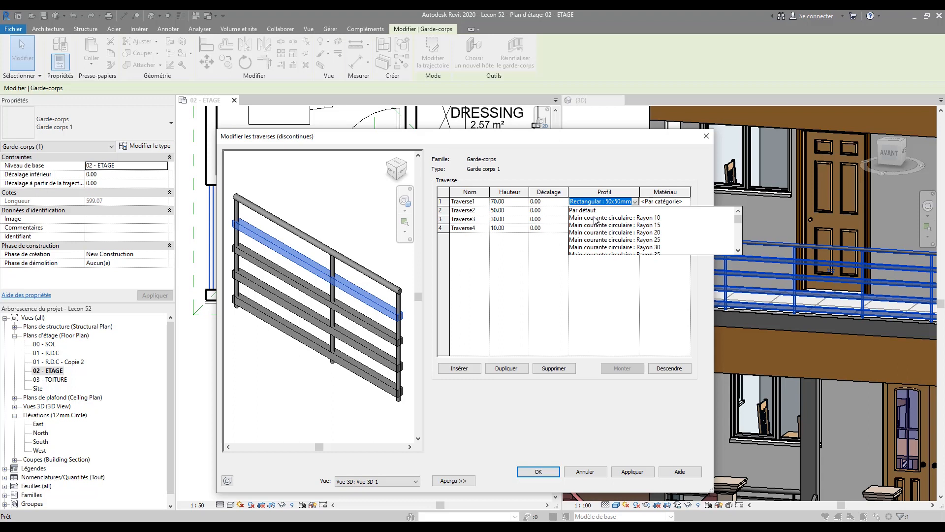
pyautogui.scroll(-1, 618, 239)
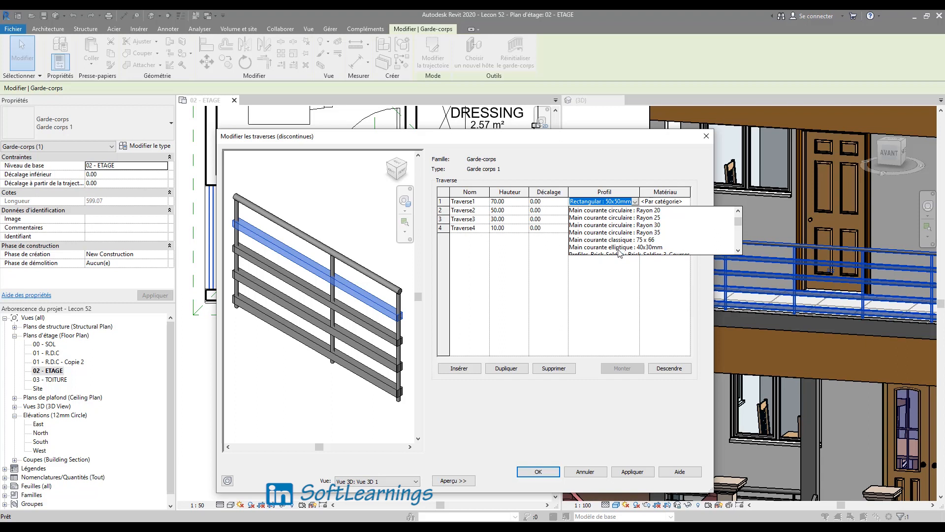
pyautogui.click(620, 247)
# Set the profile of Traverse2 to Profiles_Handrail_Elliptical and Traverse3 to Main courante circulaire : Rayon 20, then apply the type changes.
pyautogui.click(631, 210)
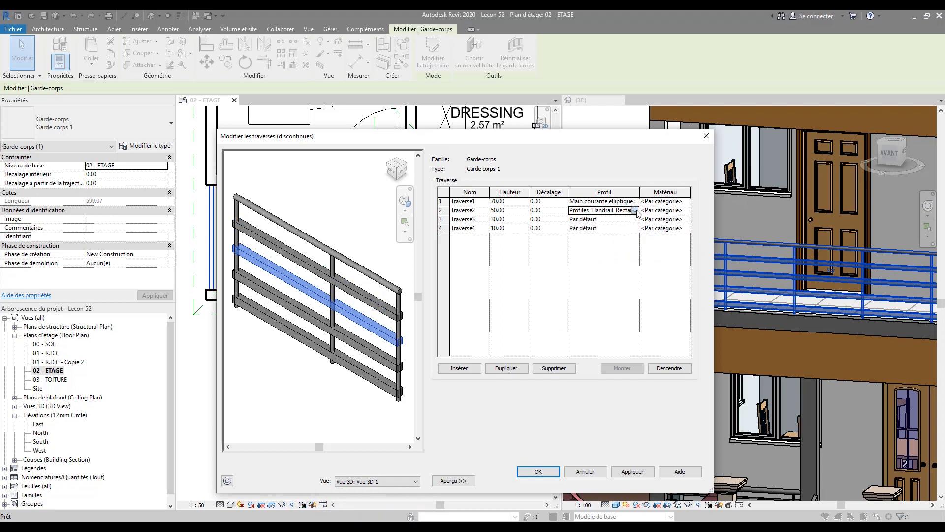
pyautogui.click(635, 210)
pyautogui.click(630, 248)
pyautogui.click(632, 220)
pyautogui.click(635, 219)
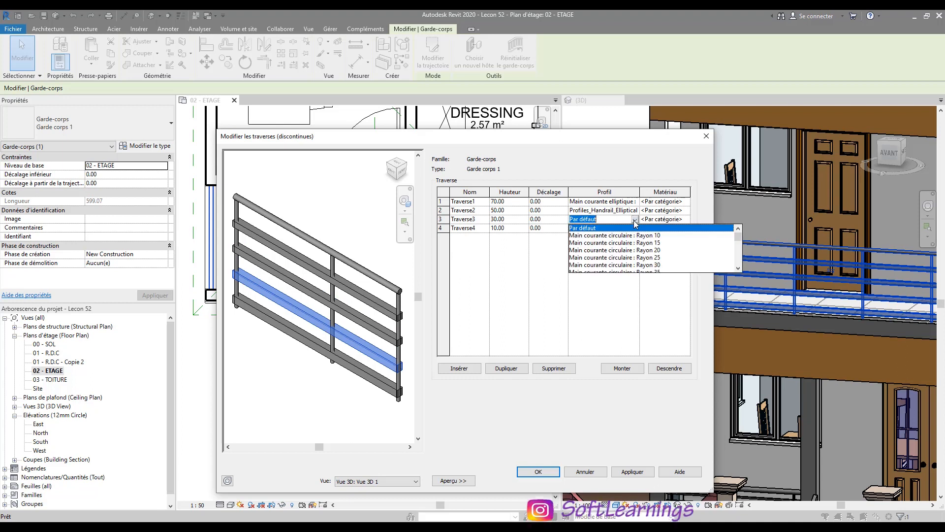
pyautogui.click(611, 252)
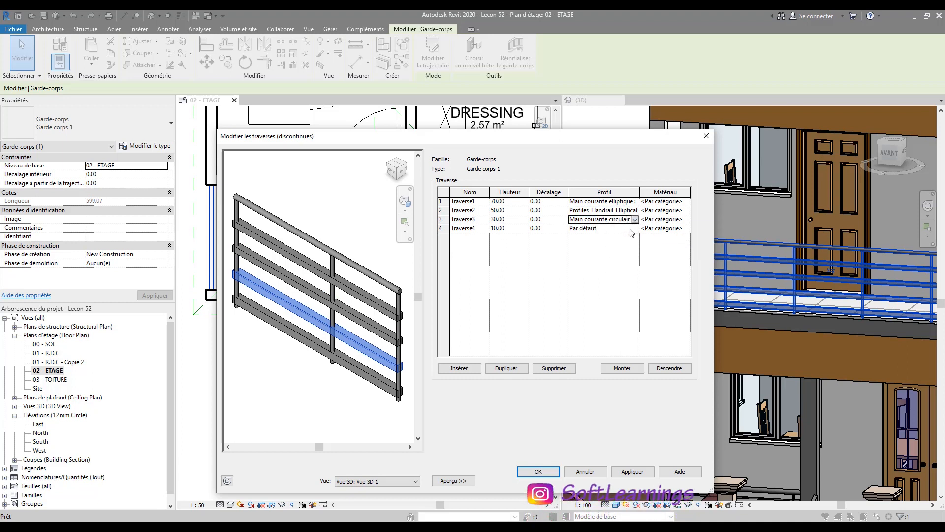
pyautogui.click(630, 229)
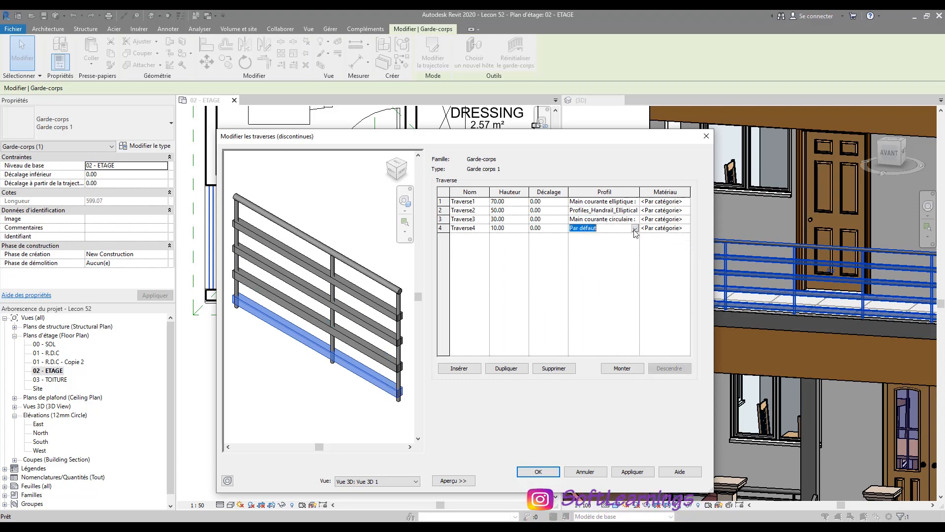
pyautogui.click(539, 471)
pyautogui.click(646, 481)
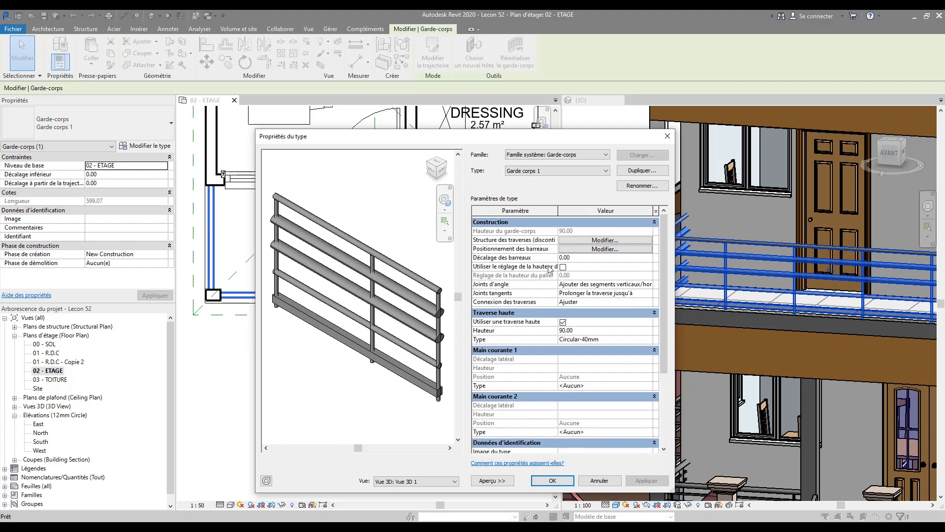
# In the rail structure, set Traverse1's profile to Main courante circulaire : Rayon 10 and give Traverse2 a Main courante circulaire profile.
pyautogui.click(590, 240)
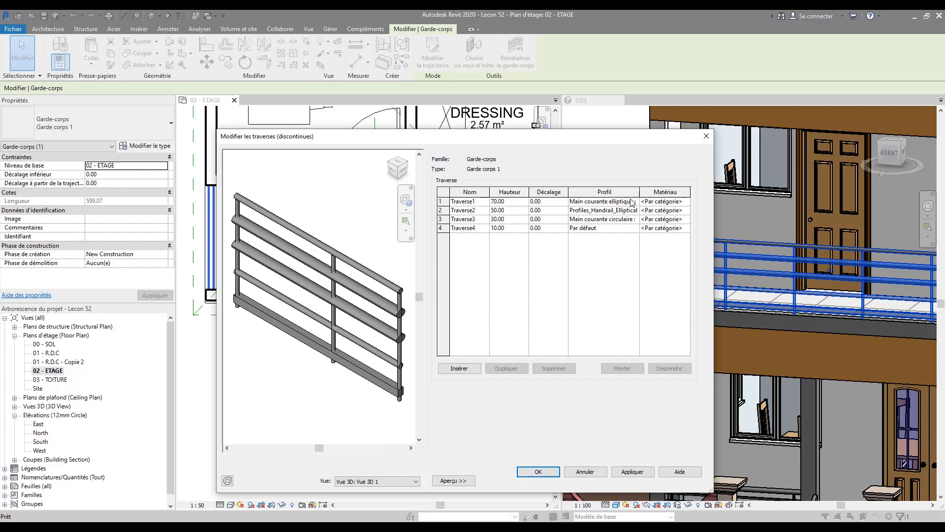
pyautogui.click(635, 201)
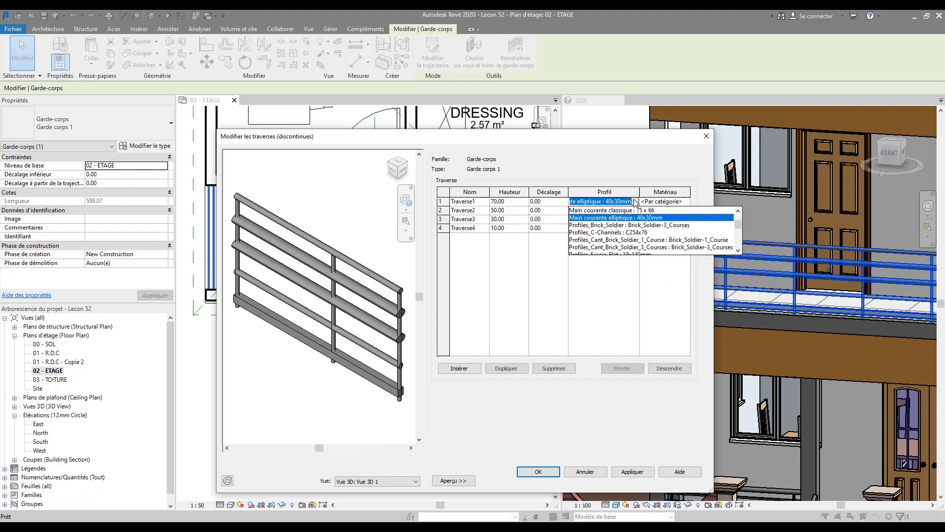
pyautogui.scroll(5, 623, 236)
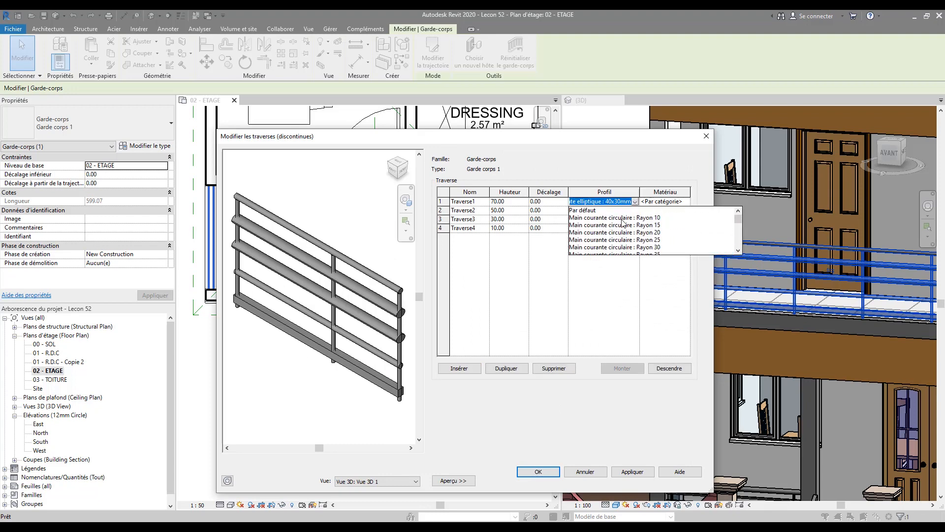
pyautogui.click(626, 217)
pyautogui.click(635, 210)
pyautogui.scroll(5, 633, 232)
pyautogui.click(631, 222)
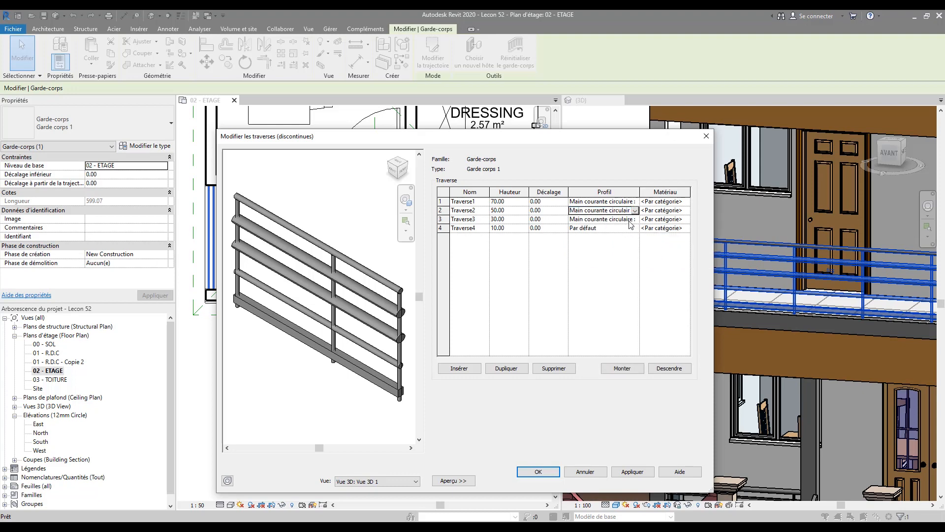
# Assign Main courante circulaire profiles to Traverse3 and Traverse4 and confirm the rail structure.
pyautogui.click(635, 219)
pyautogui.click(630, 237)
pyautogui.click(635, 228)
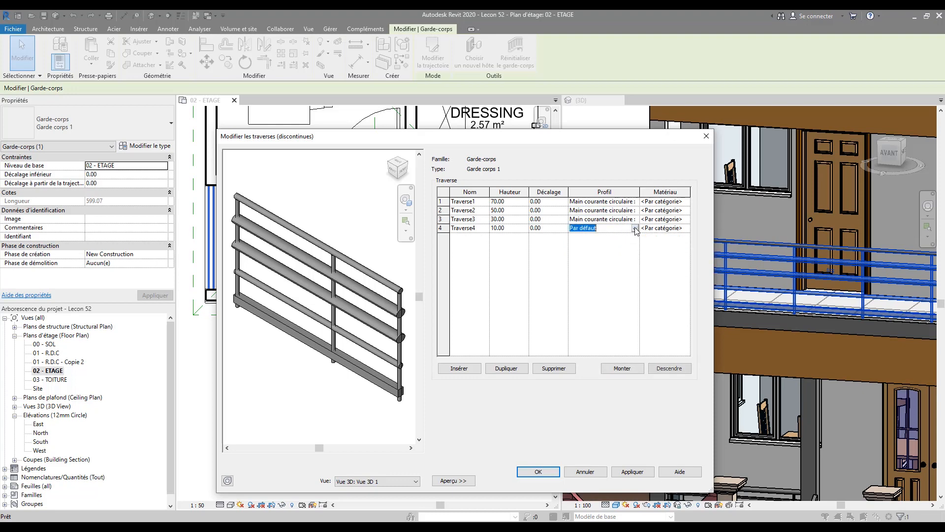
pyautogui.click(635, 228)
pyautogui.click(615, 252)
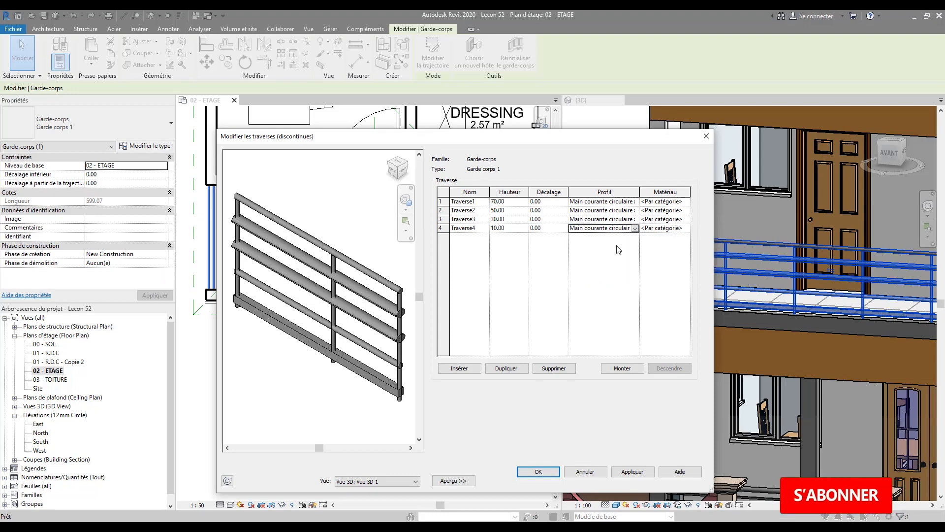
pyautogui.click(538, 472)
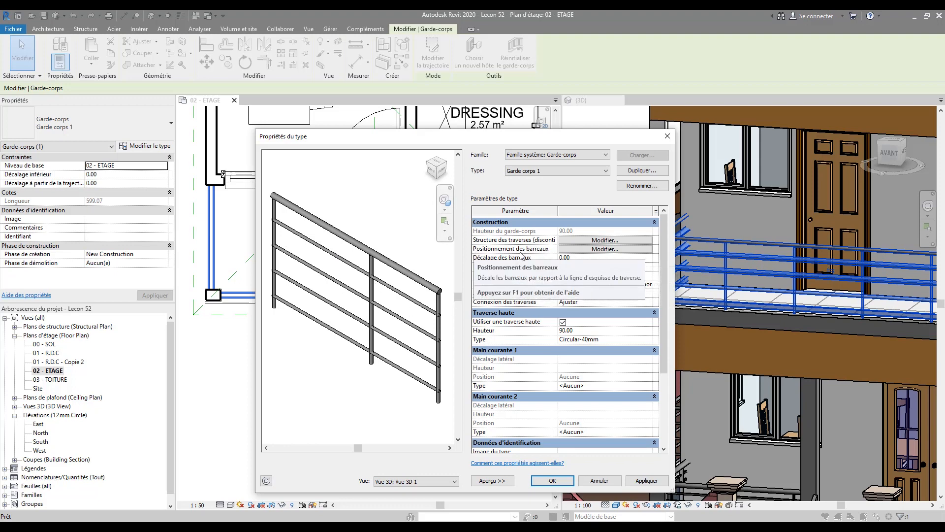
# In the baluster placement of Garde corps 1, duplicate the regular baluster twice and widen the name column of the main pattern.
pyautogui.click(585, 249)
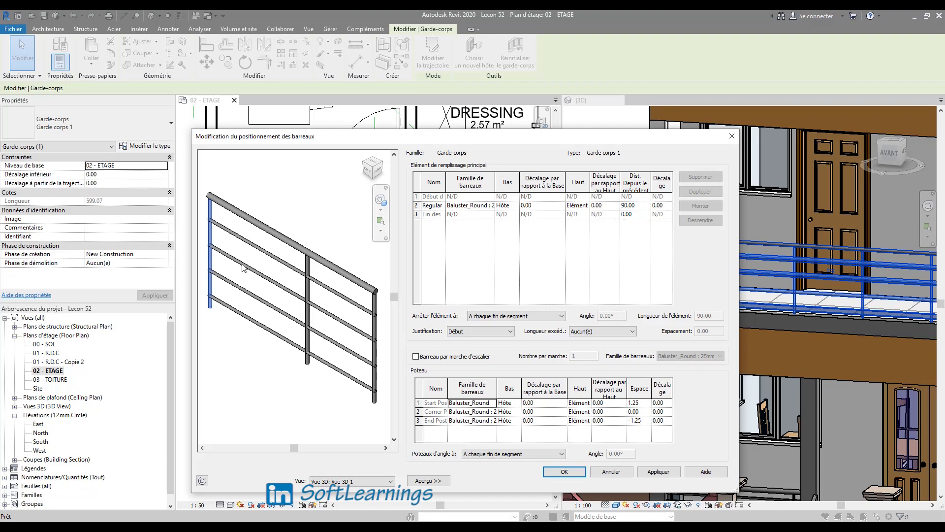
pyautogui.click(418, 205)
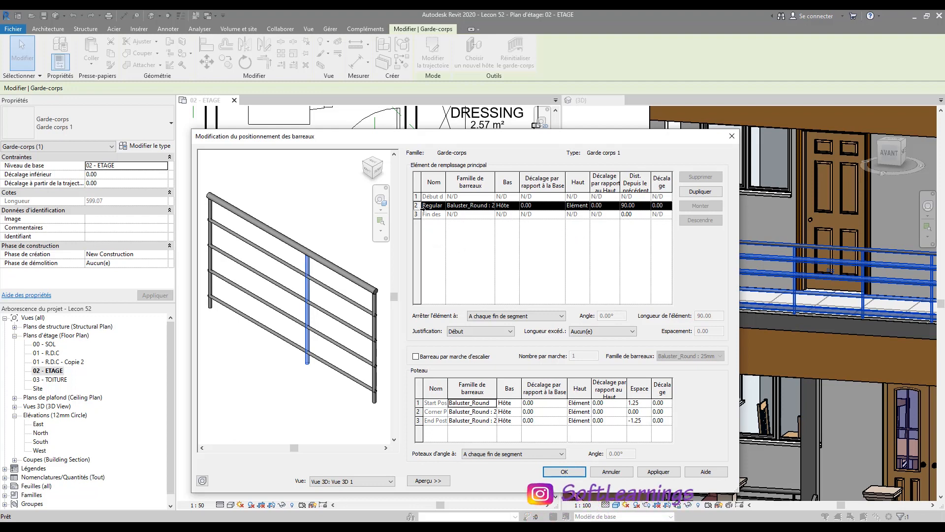
pyautogui.click(700, 191)
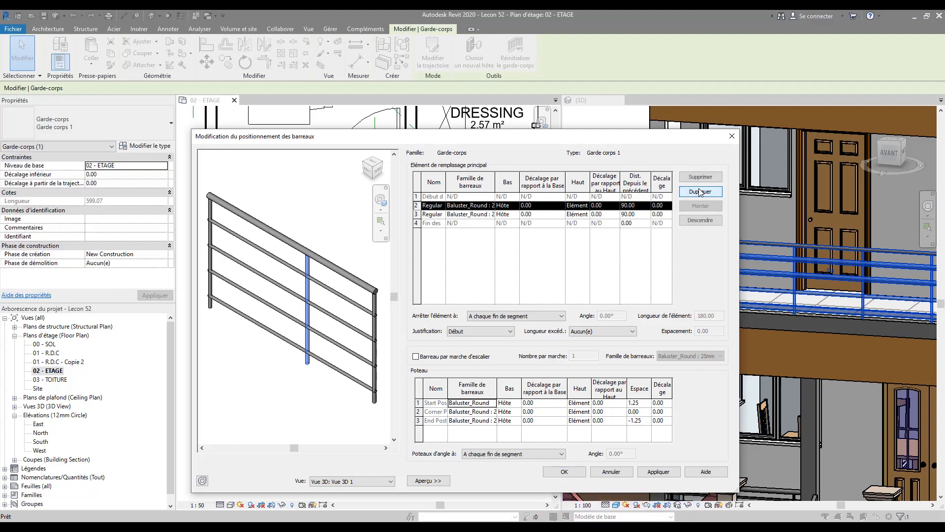
pyautogui.click(701, 192)
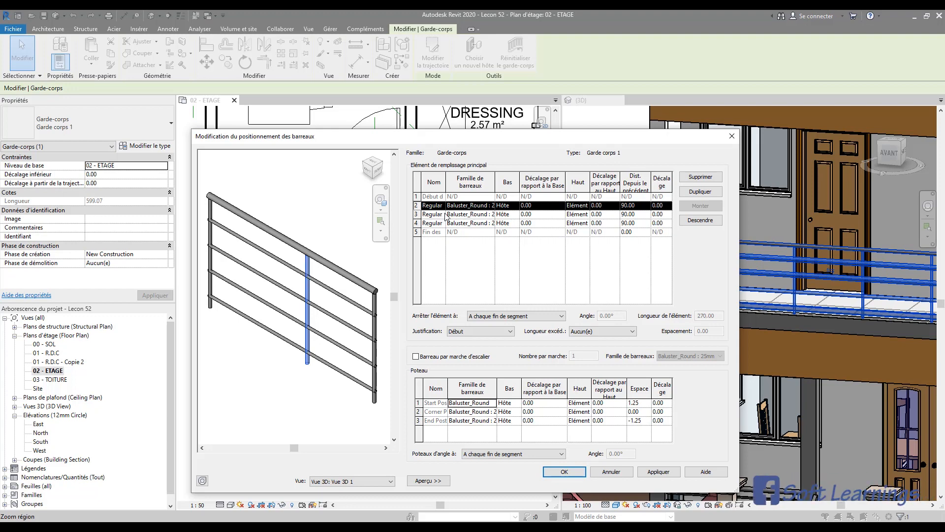
pyautogui.moveTo(446, 187); pyautogui.dragTo(451, 187)
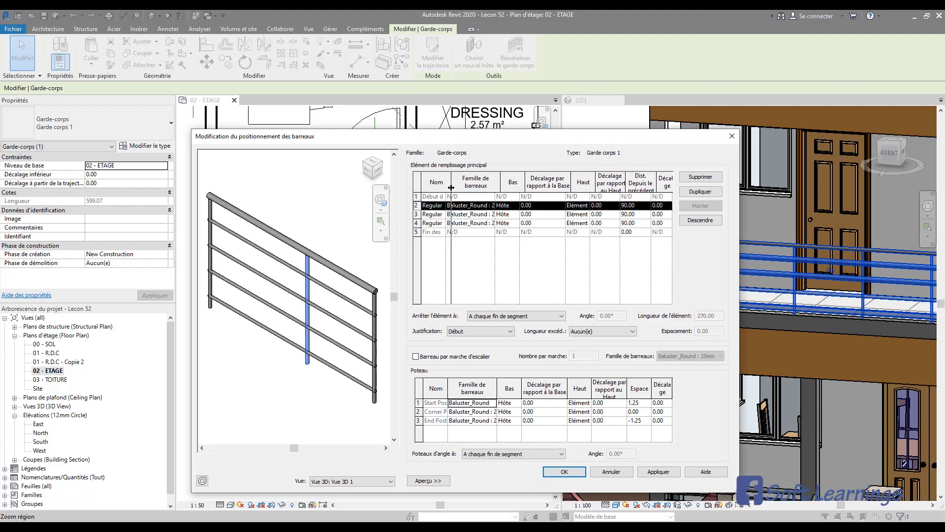
# Check which baluster families are available for the second regular baluster.
pyautogui.click(479, 215)
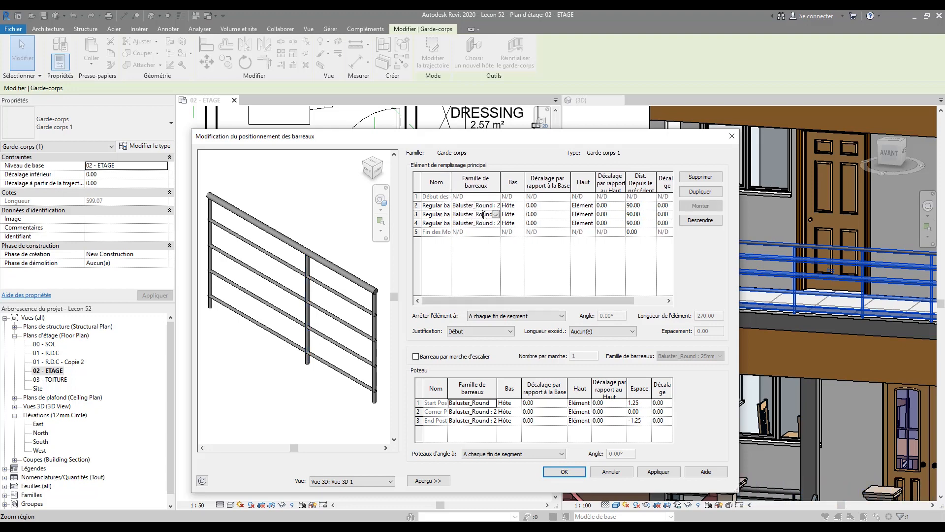
pyautogui.click(496, 214)
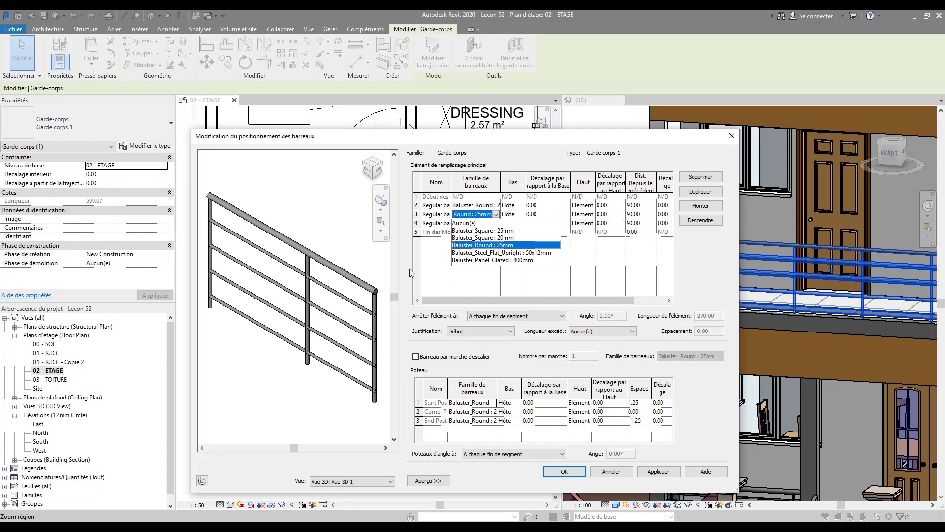
pyautogui.click(590, 265)
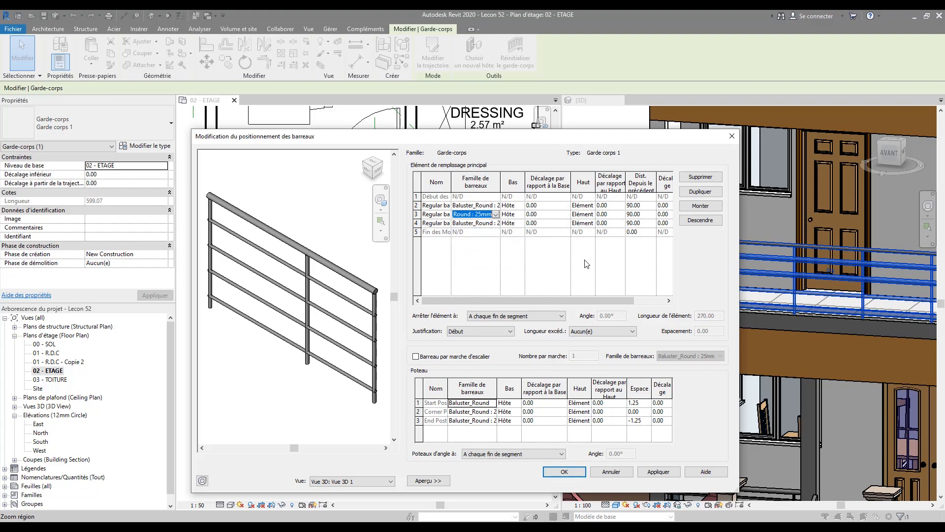
# Set the first regular baluster's base to Traverse1 and its top to Traverse4.
pyautogui.click(472, 205)
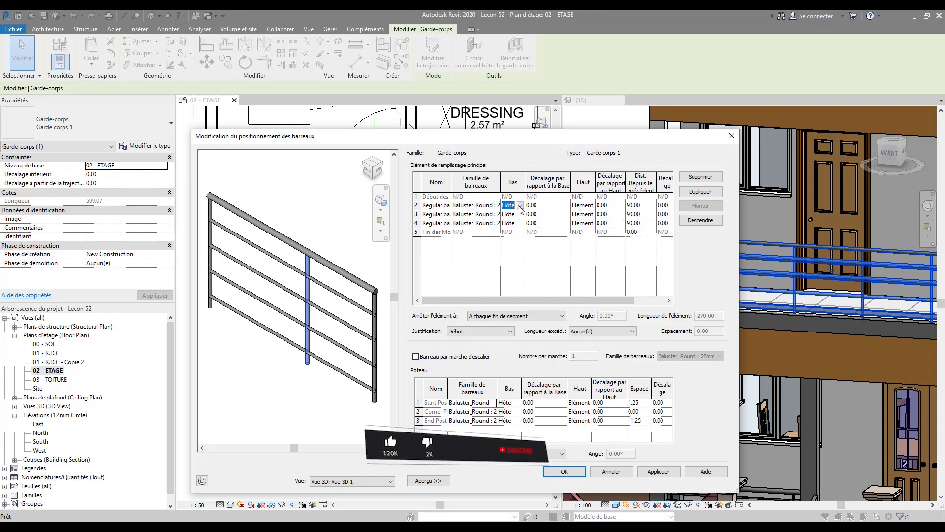
pyautogui.click(520, 207)
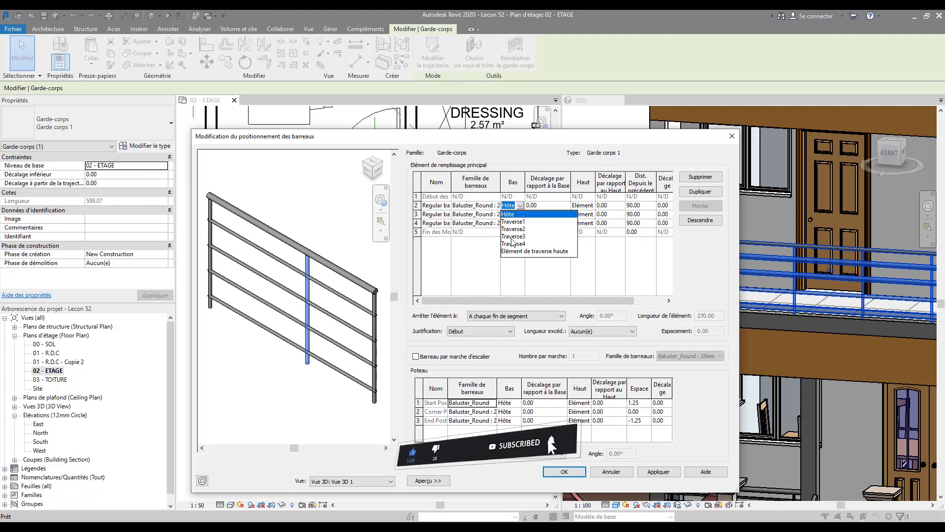
pyautogui.click(520, 221)
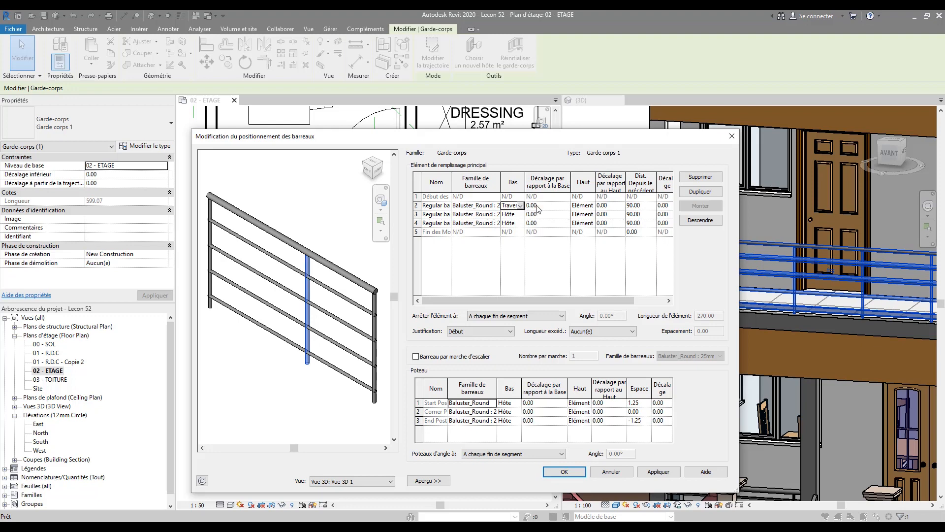
pyautogui.click(591, 207)
pyautogui.click(591, 206)
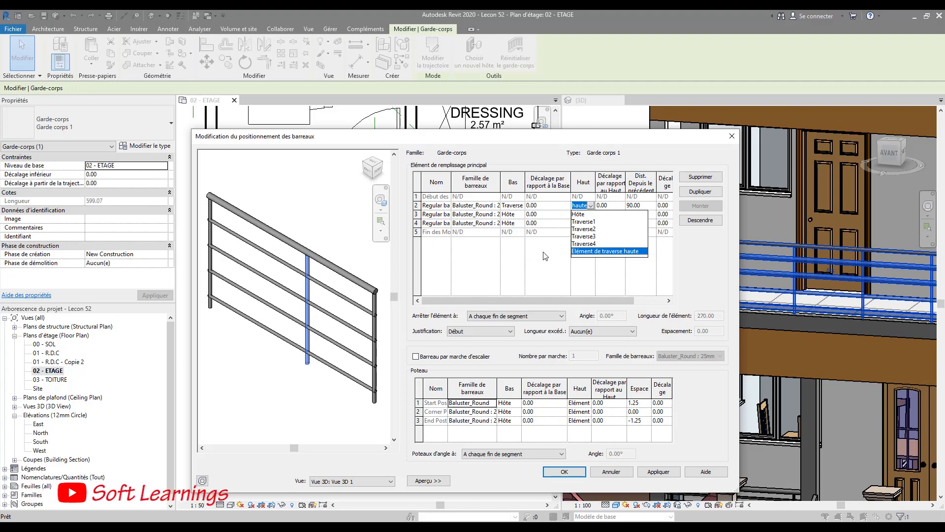
pyautogui.click(584, 243)
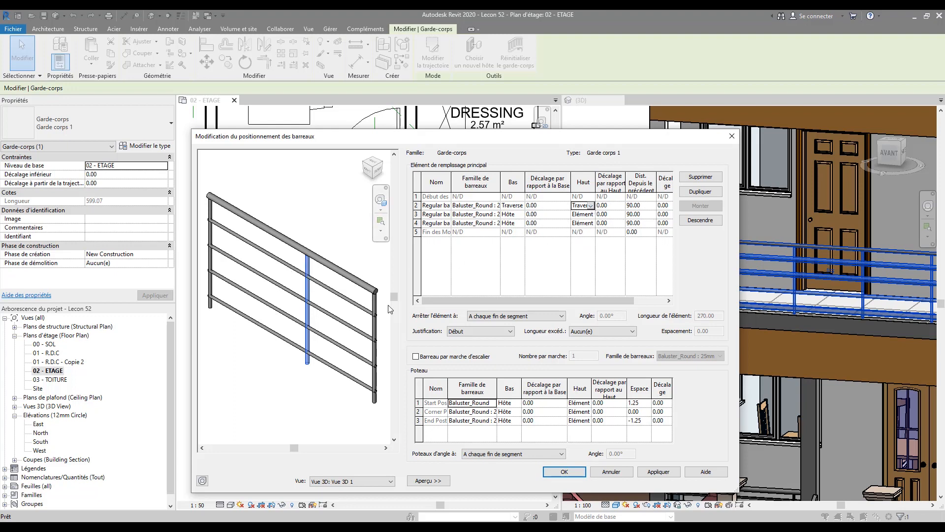
# Set the first regular baluster's distance from the previous one to 50 and check the remaining columns of the pattern.
pyautogui.click(648, 205)
pyautogui.write('50')
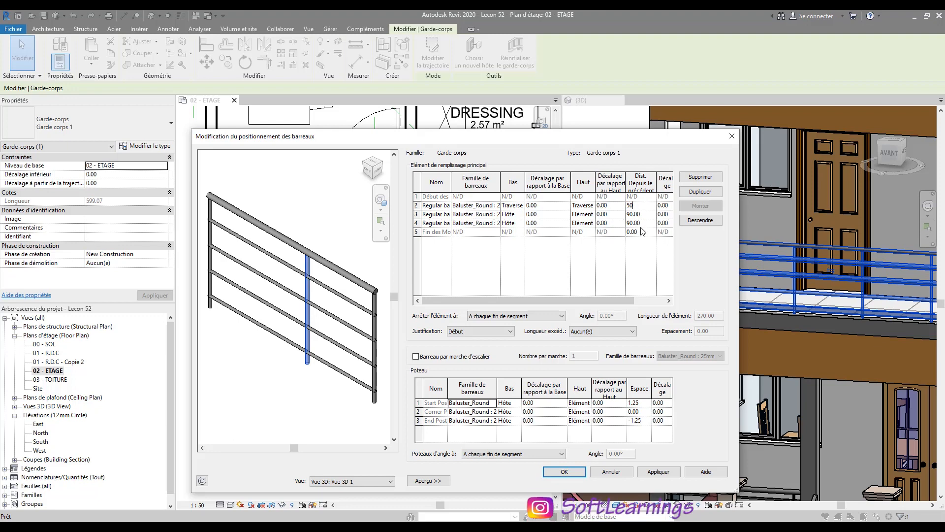
pyautogui.moveTo(562, 298); pyautogui.dragTo(619, 300)
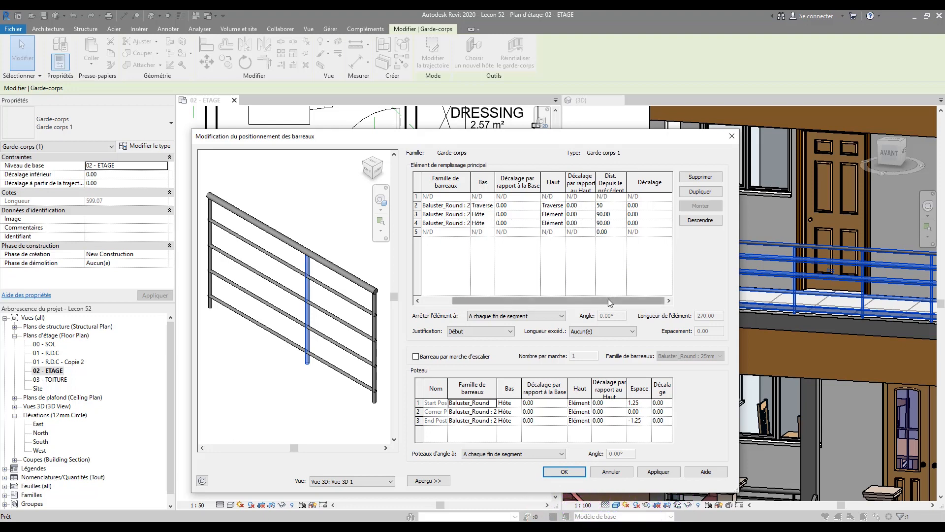
pyautogui.moveTo(608, 297); pyautogui.dragTo(578, 298)
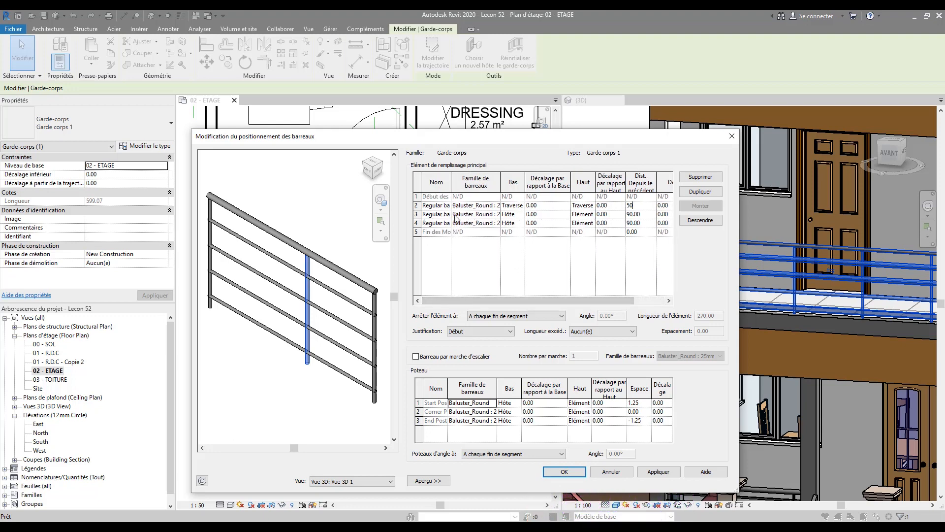
# For the second regular baluster, keep the base at Hôte and the top at Elément de traverse haute, and set the distance from the previous one to 50.
pyautogui.click(520, 215)
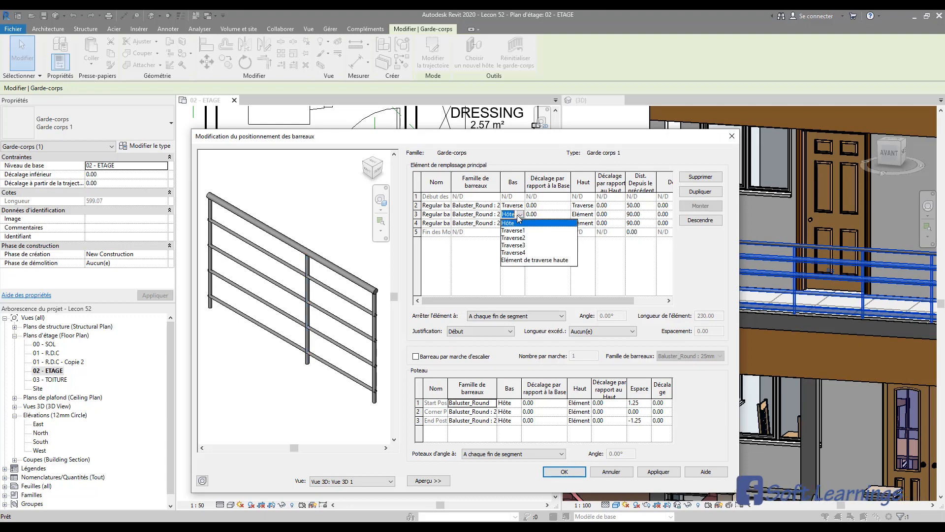
pyautogui.click(516, 222)
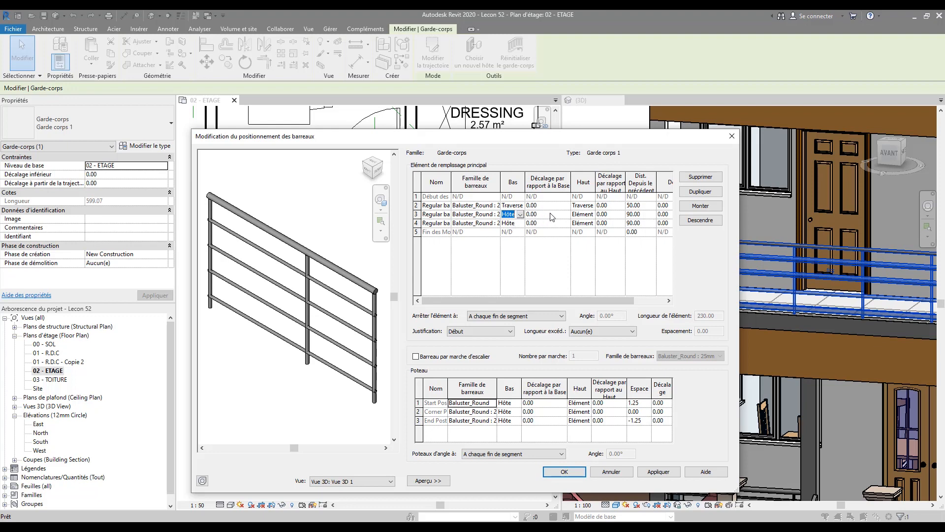
pyautogui.click(591, 215)
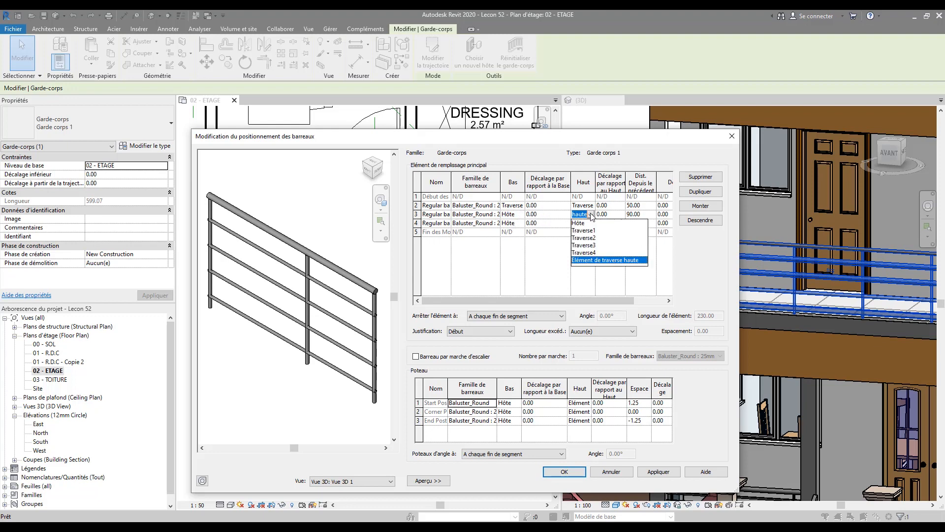
pyautogui.click(611, 215)
pyautogui.click(646, 216)
pyautogui.moveTo(646, 215); pyautogui.dragTo(619, 215)
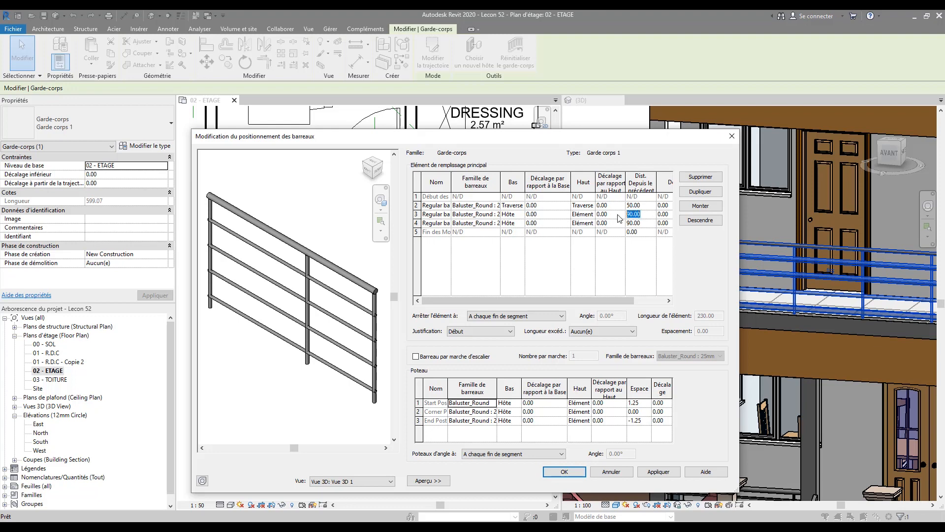
pyautogui.write('50')
# Keep the third regular baluster's base at Hôte, set its top to Traverse1, and confirm the baluster pattern.
pyautogui.click(510, 223)
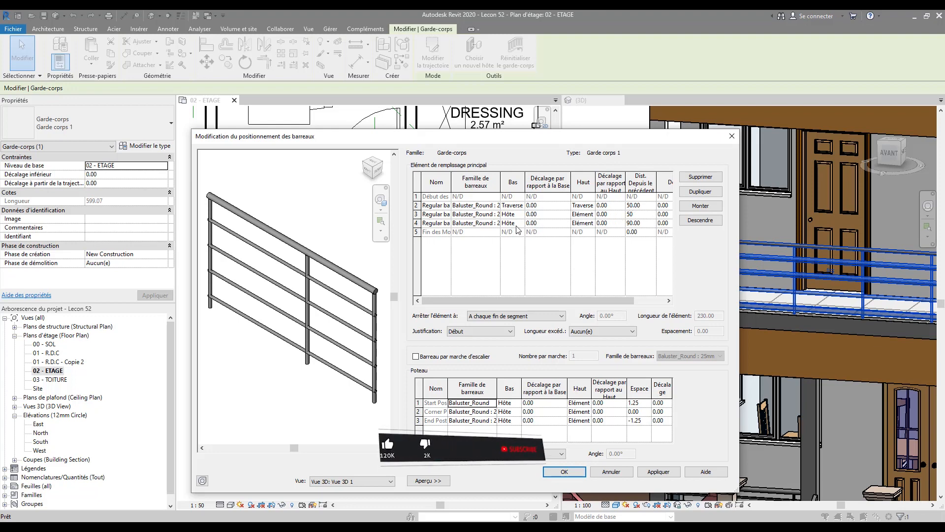
pyautogui.click(520, 223)
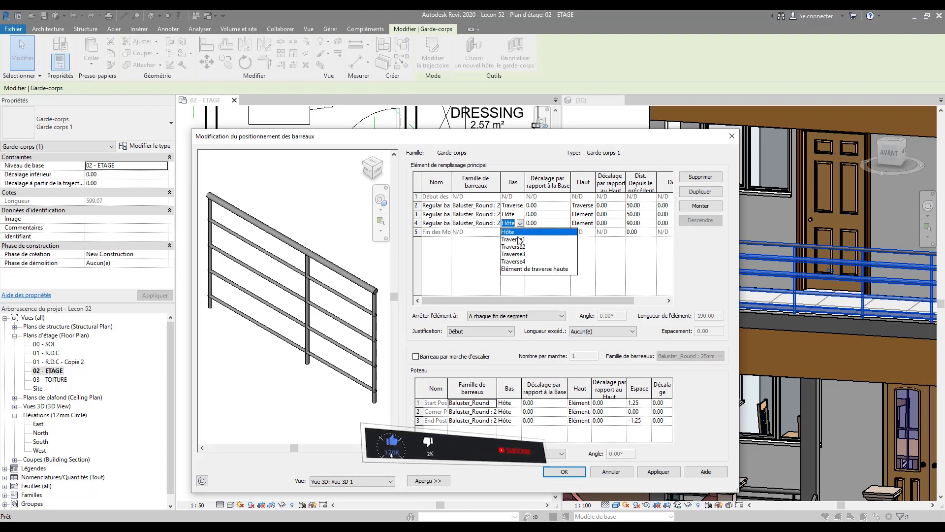
pyautogui.click(512, 232)
pyautogui.click(593, 224)
pyautogui.click(592, 224)
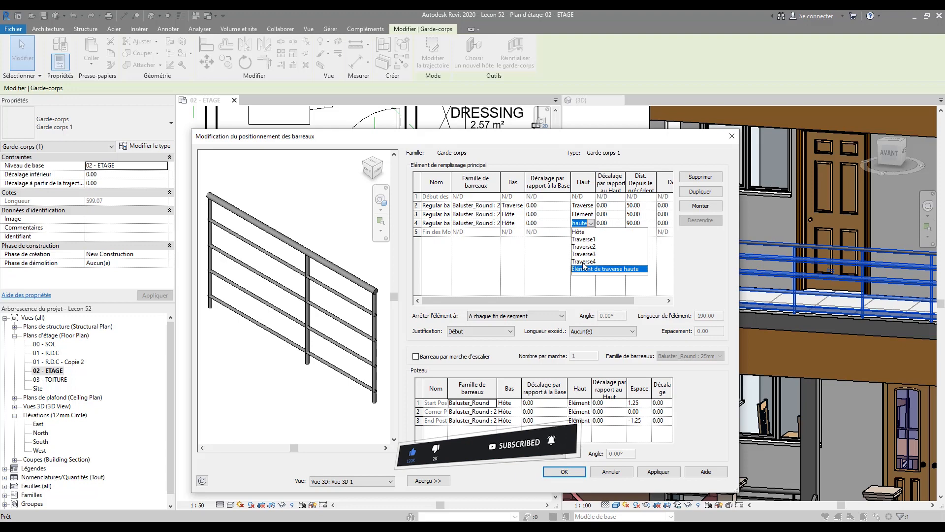
pyautogui.click(583, 239)
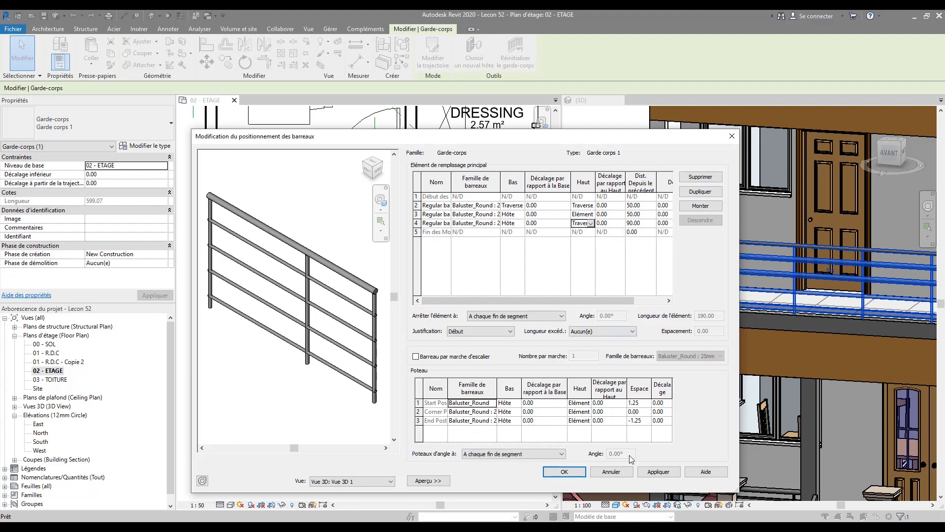
pyautogui.click(649, 471)
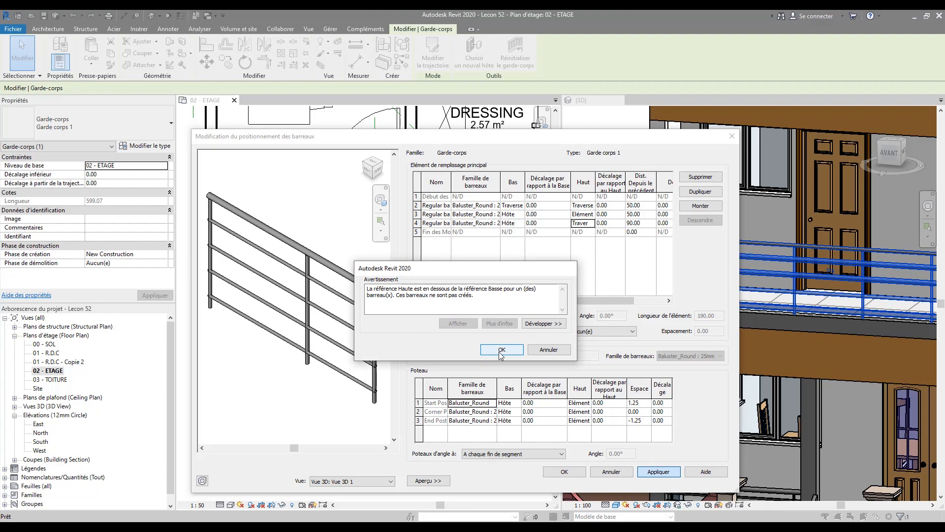
pyautogui.click(500, 355)
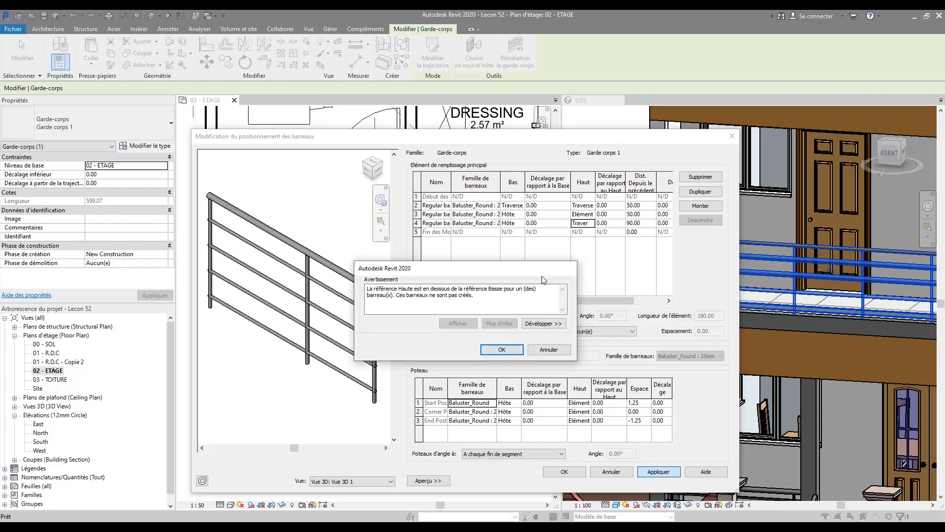
pyautogui.click(501, 351)
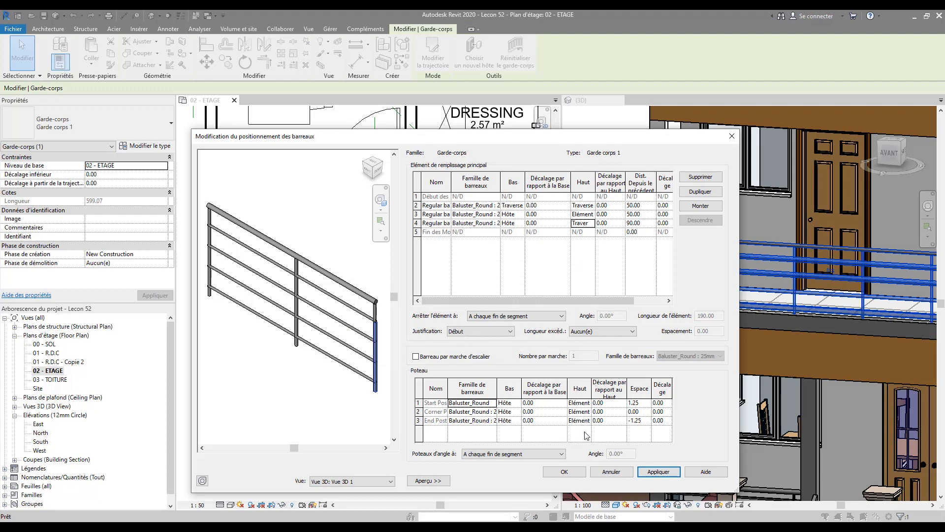
pyautogui.click(572, 471)
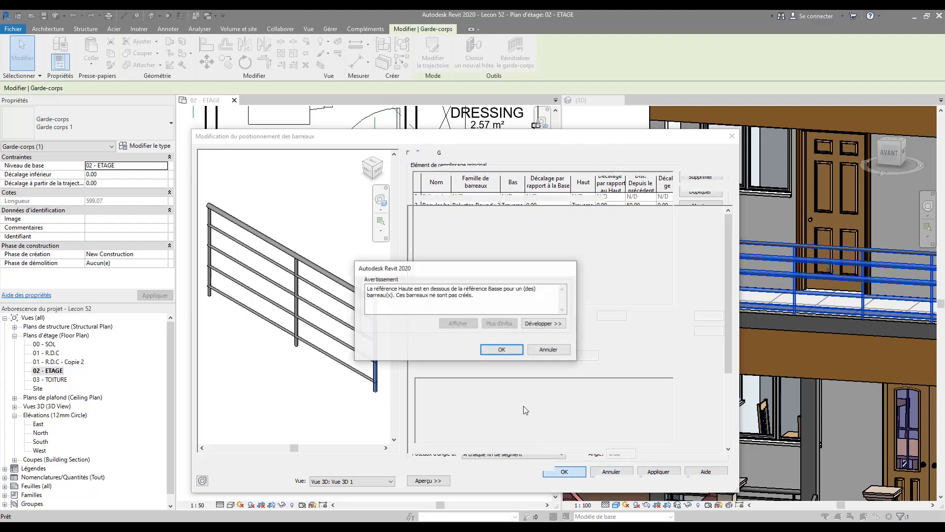
pyautogui.click(502, 353)
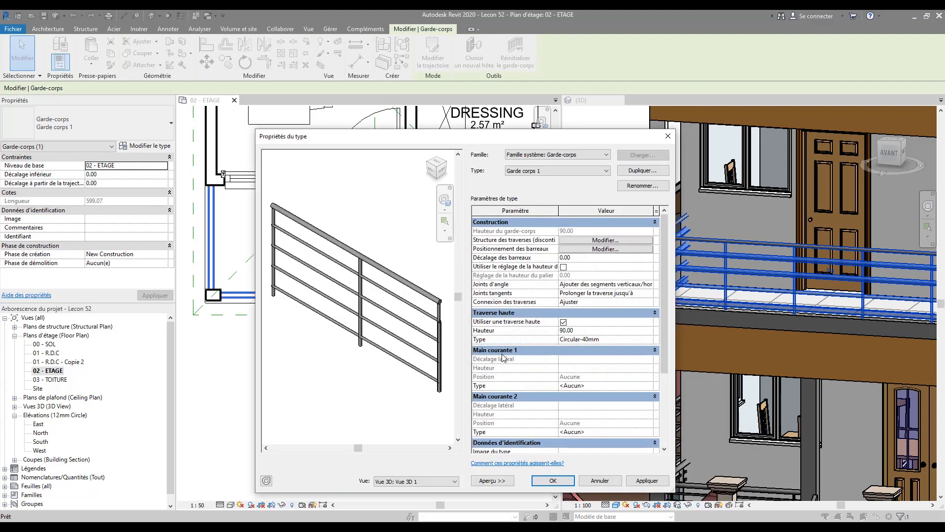
# Check the order and heights of the rails in the railing type's rail structure.
pyautogui.click(598, 241)
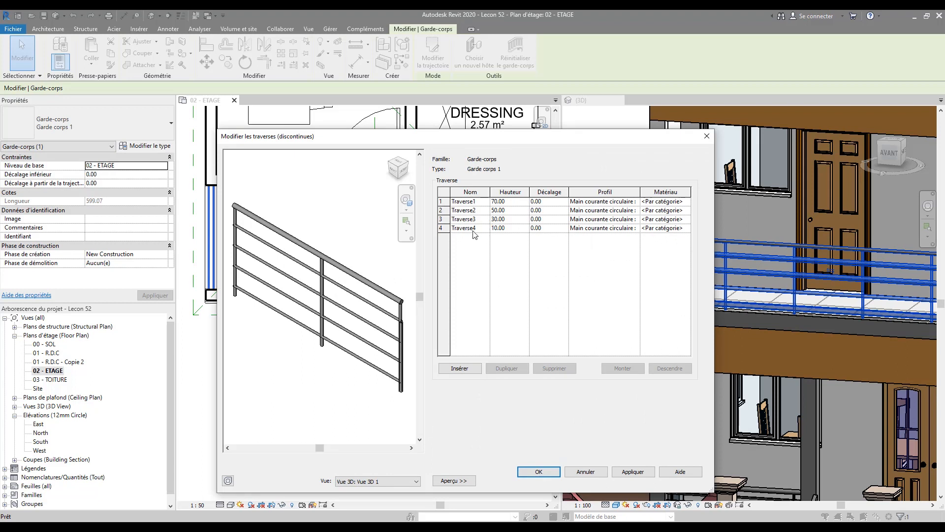
pyautogui.click(539, 471)
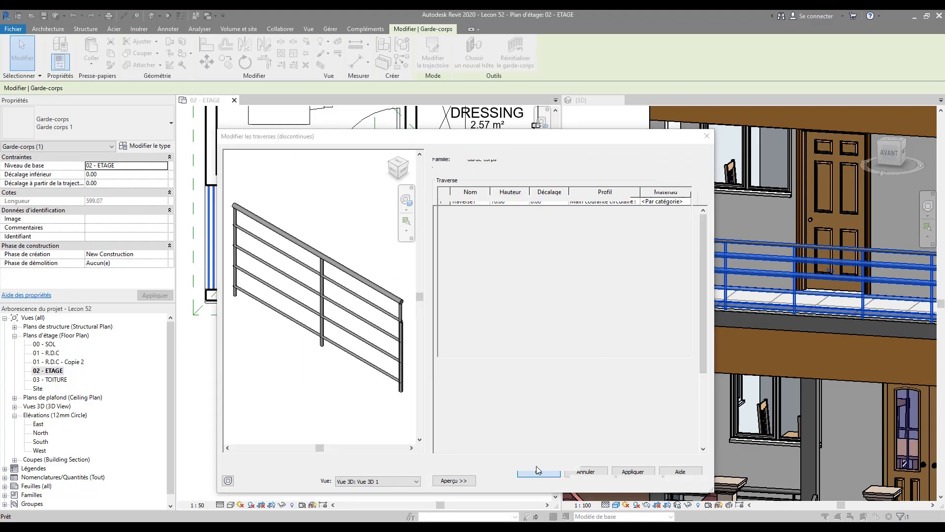
pyautogui.click(501, 351)
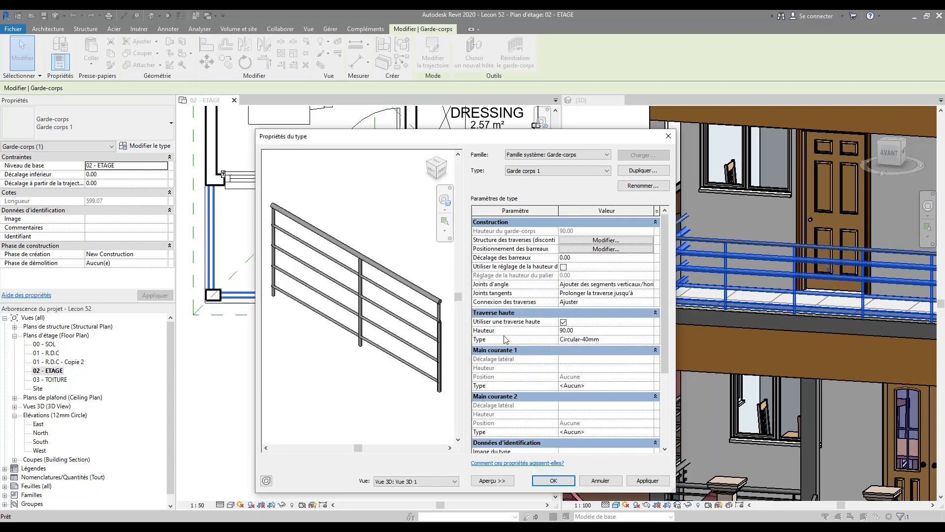
# Reopen the baluster placement, widen the top reference column, and set the first regular baluster's top to Traverse1 and its base to Traverse4.
pyautogui.click(605, 250)
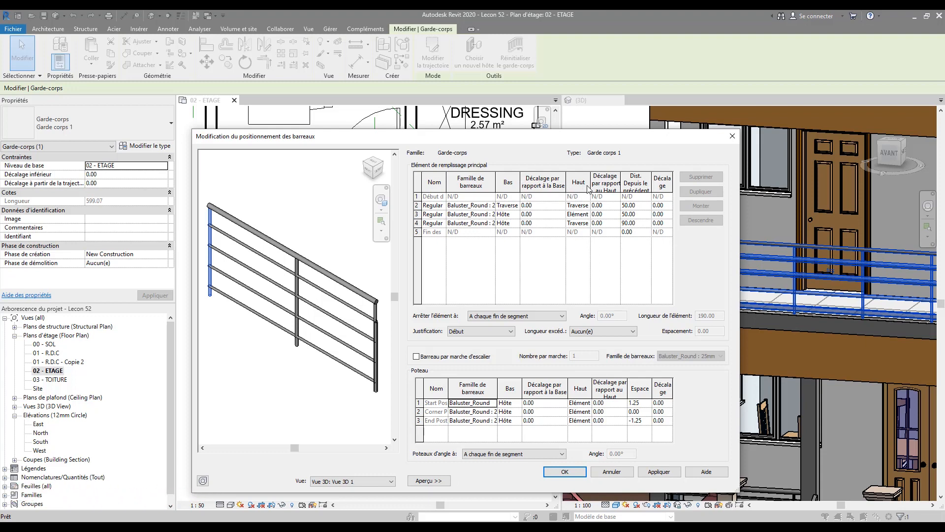
pyautogui.moveTo(593, 183); pyautogui.dragTo(620, 189)
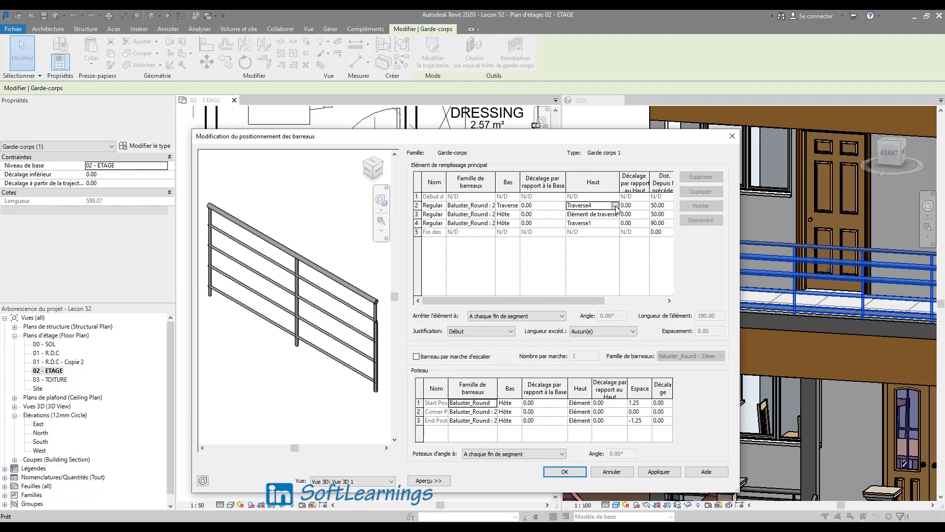
pyautogui.click(616, 207)
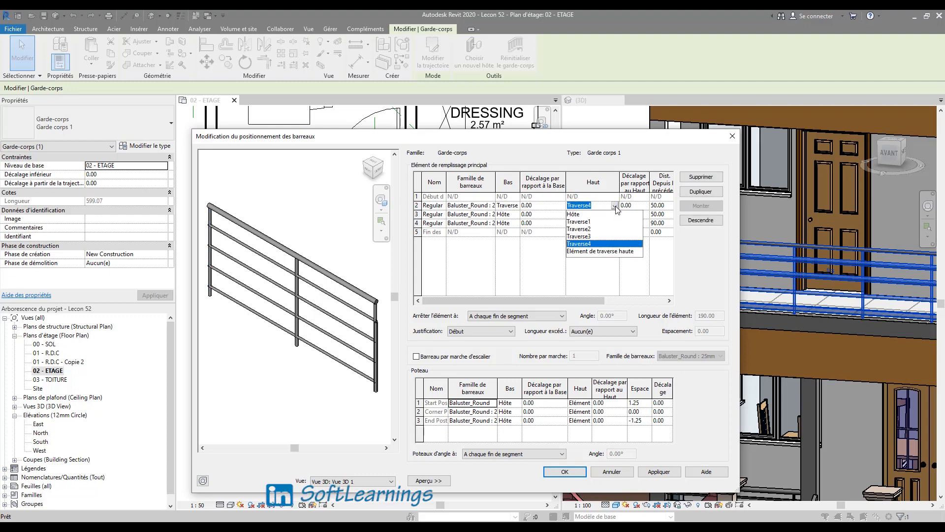
pyautogui.click(583, 222)
pyautogui.click(516, 205)
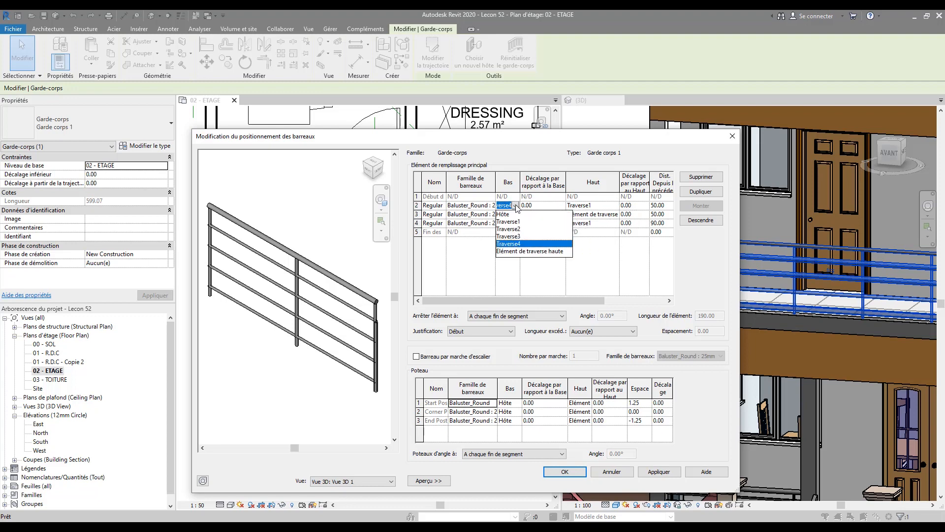
pyautogui.click(516, 205)
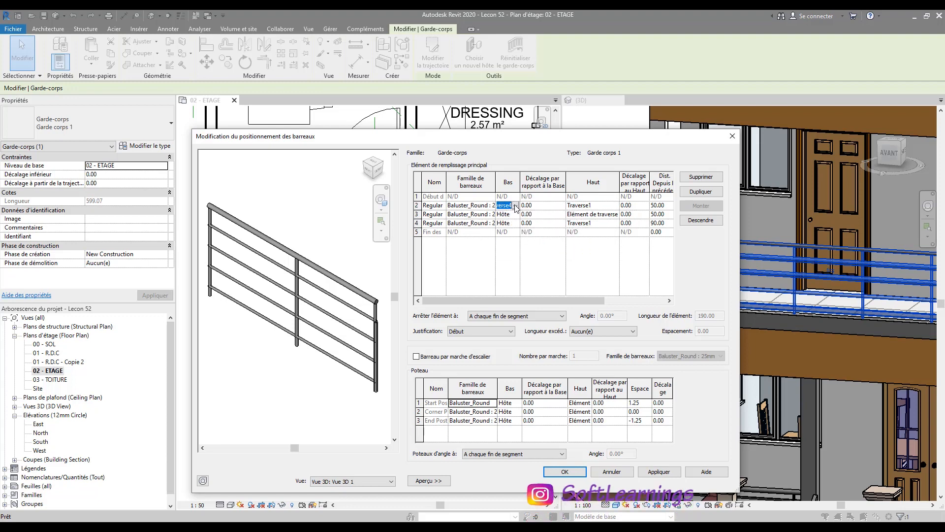
# Check the top references of the second and third regular balusters and apply the corrected pattern.
pyautogui.click(613, 216)
pyautogui.click(615, 214)
pyautogui.click(615, 215)
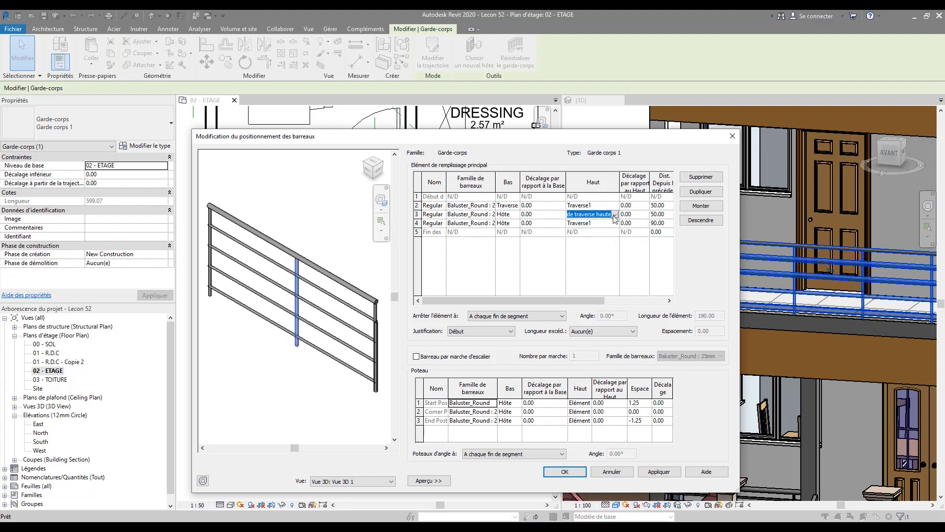
pyautogui.click(608, 224)
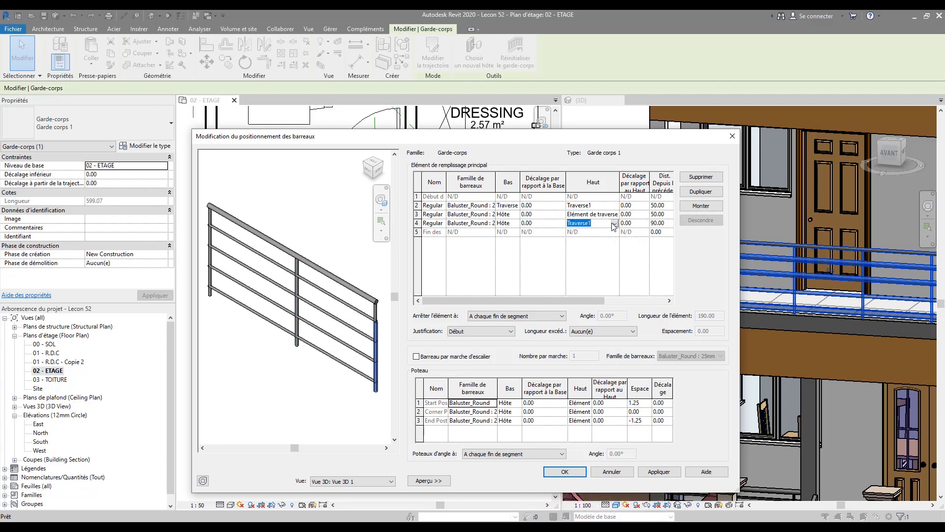
pyautogui.click(615, 224)
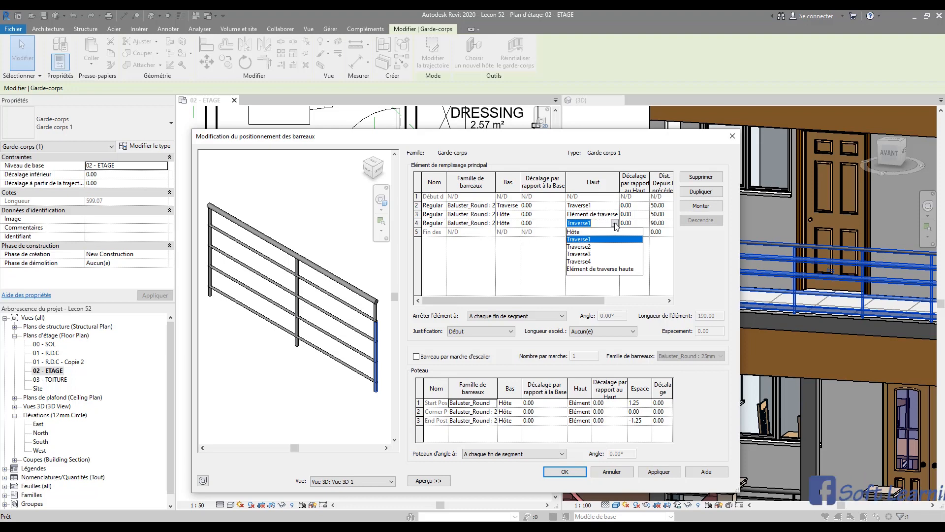
pyautogui.click(615, 224)
pyautogui.click(641, 471)
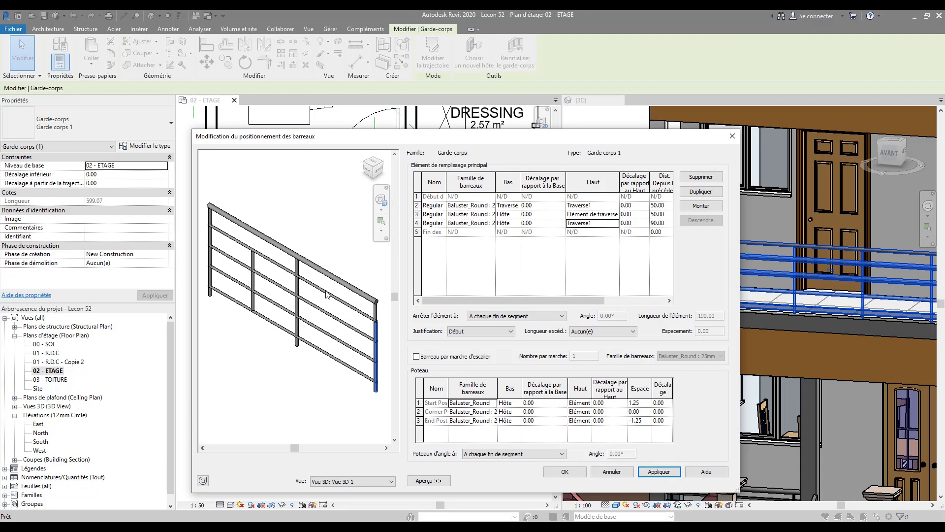
# Set the third regular baluster's distance from the previous one to 50 and apply the change.
pyautogui.click(663, 223)
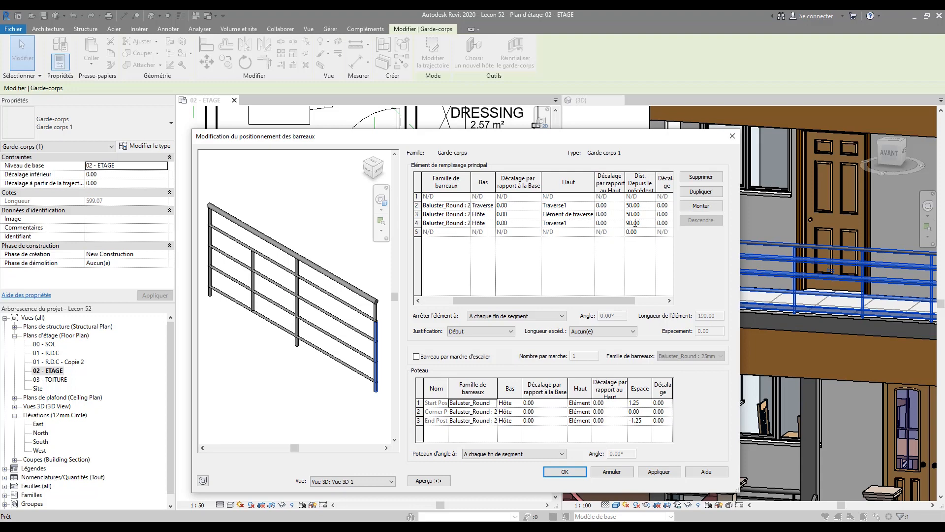
pyautogui.doubleClick(644, 223)
pyautogui.write('50')
pyautogui.click(511, 248)
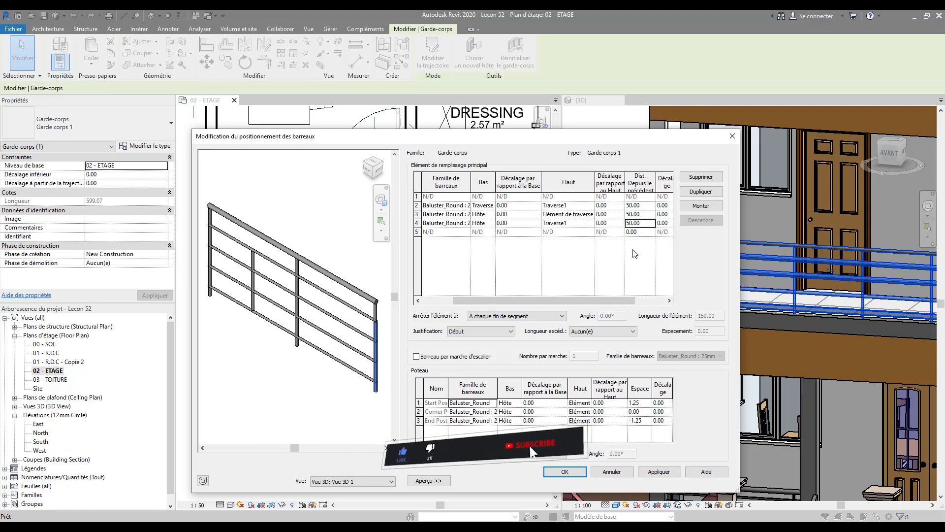
pyautogui.click(652, 473)
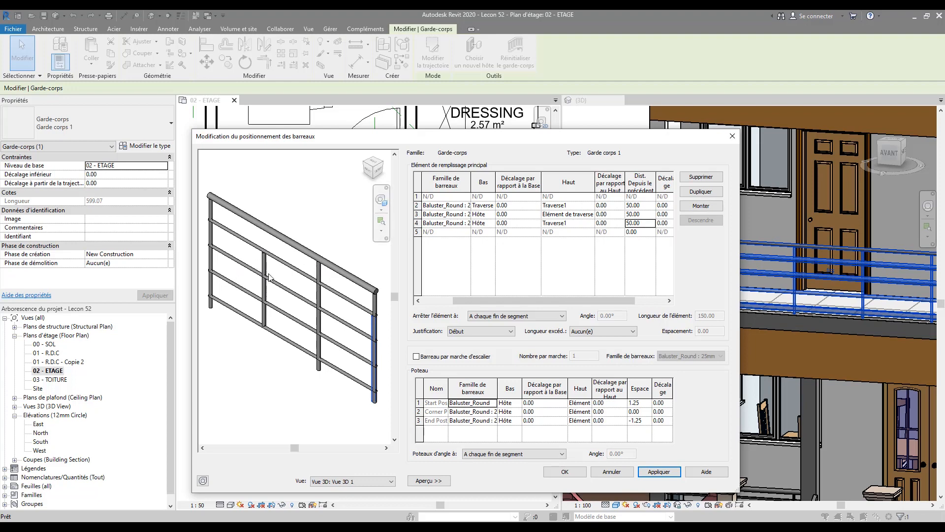
# Set the third regular baluster's base to Traverse4.
pyautogui.click(588, 206)
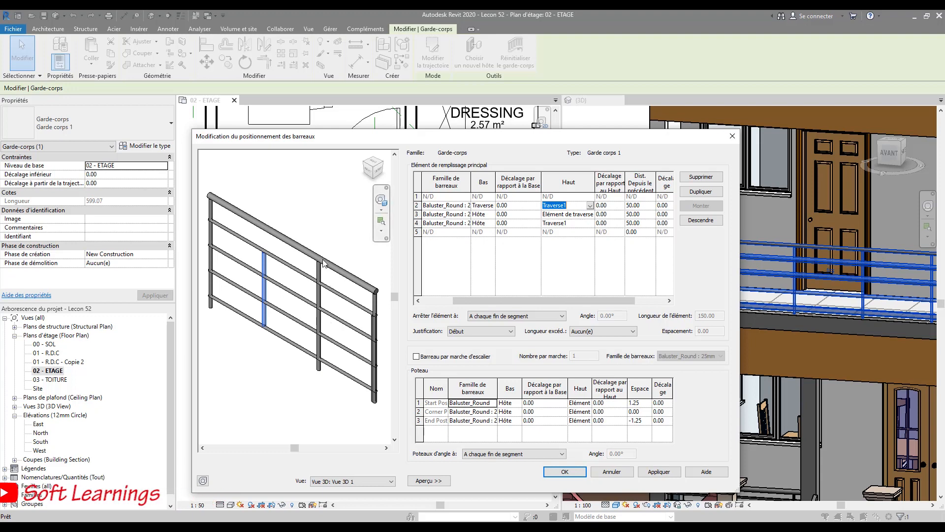
pyautogui.click(491, 224)
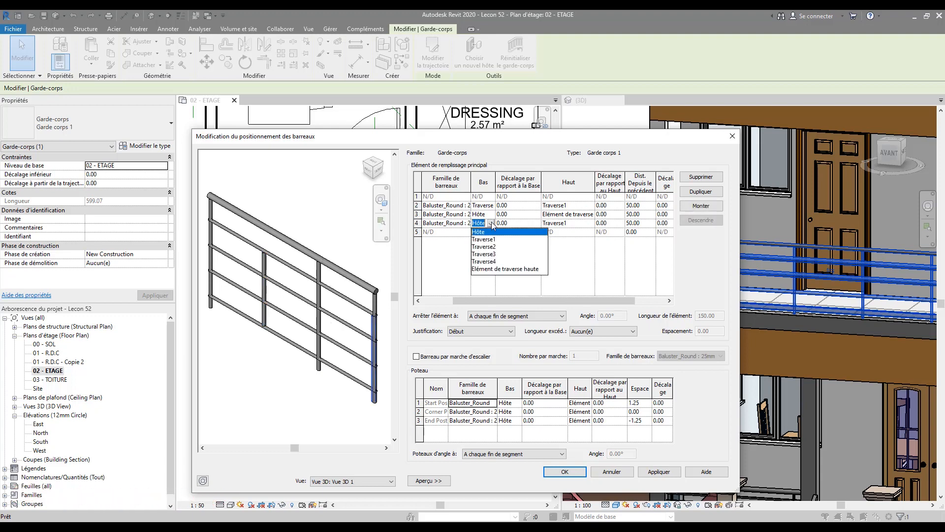
pyautogui.click(486, 262)
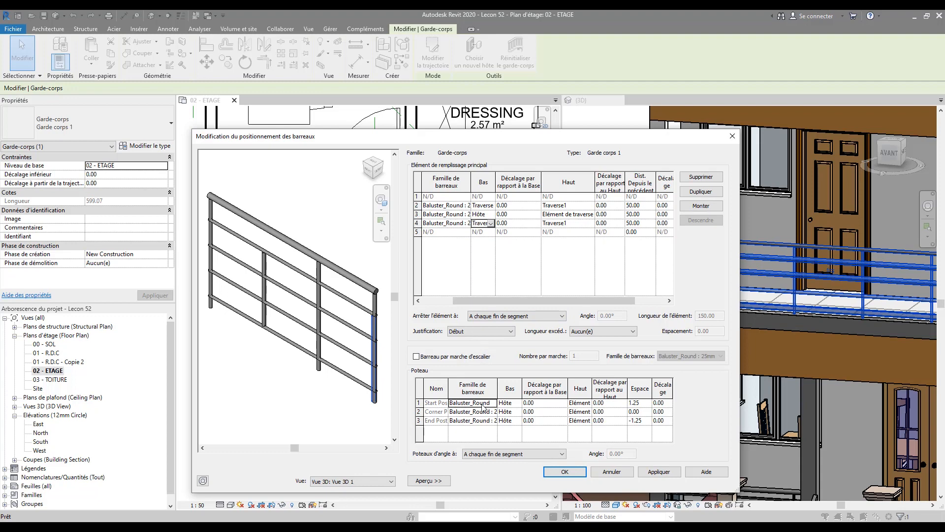
# Check the baluster families available for the start post, confirm the baluster placement, and inspect the railing in the type preview.
pyautogui.click(497, 407)
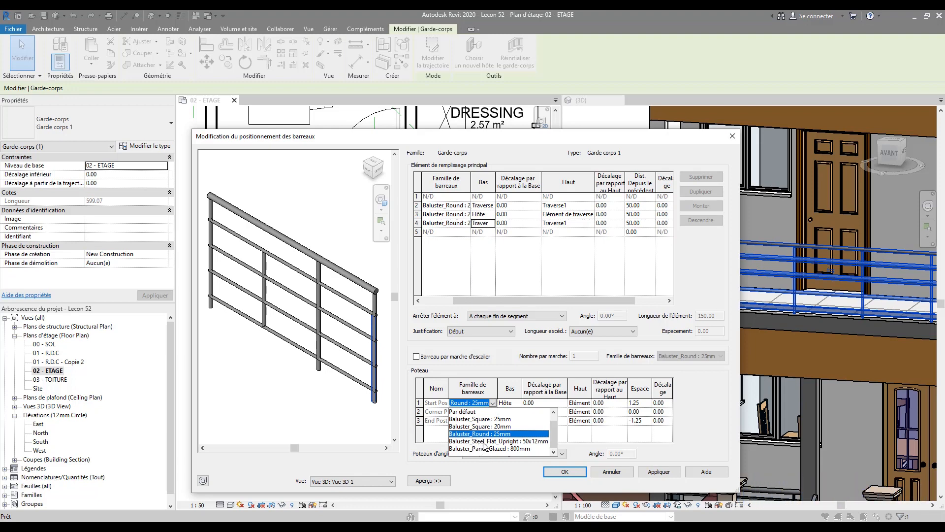
pyautogui.click(491, 404)
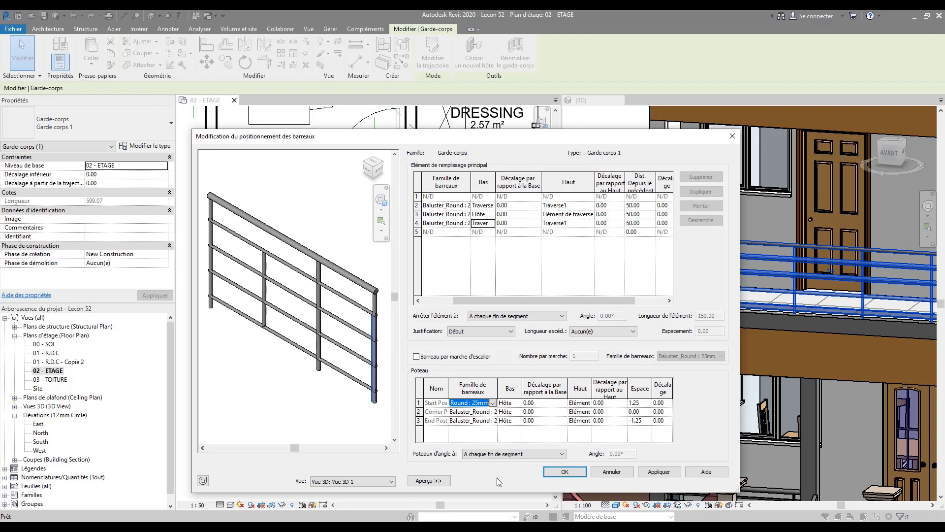
pyautogui.click(566, 472)
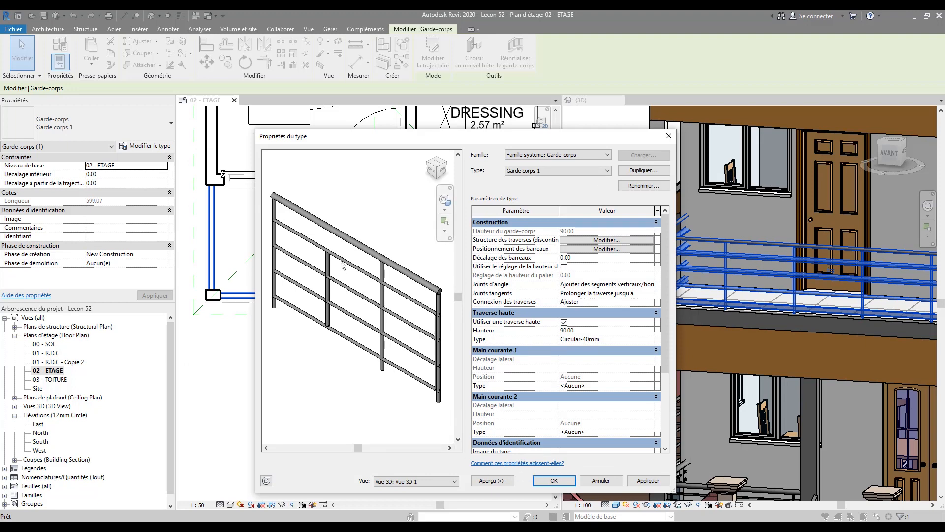
pyautogui.scroll(4, 367, 245)
pyautogui.scroll(-5, 341, 257)
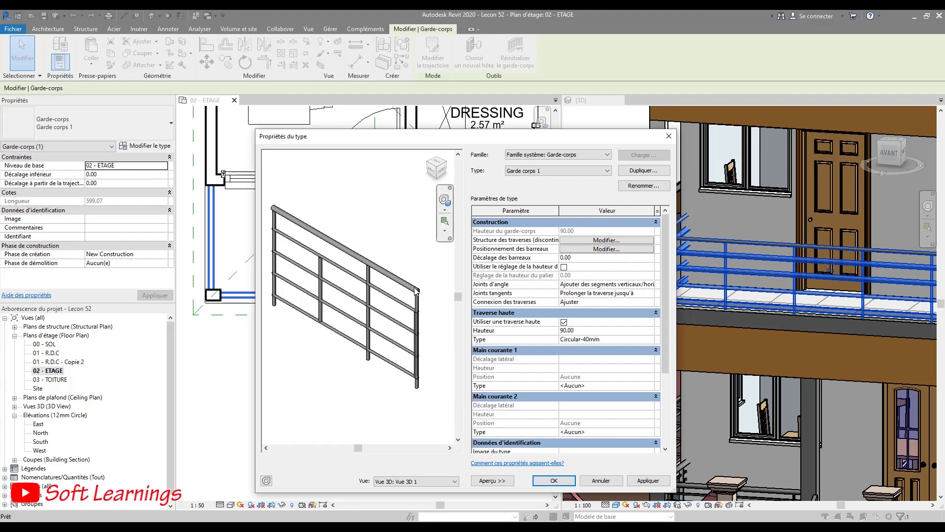
pyautogui.click(632, 340)
pyautogui.click(651, 339)
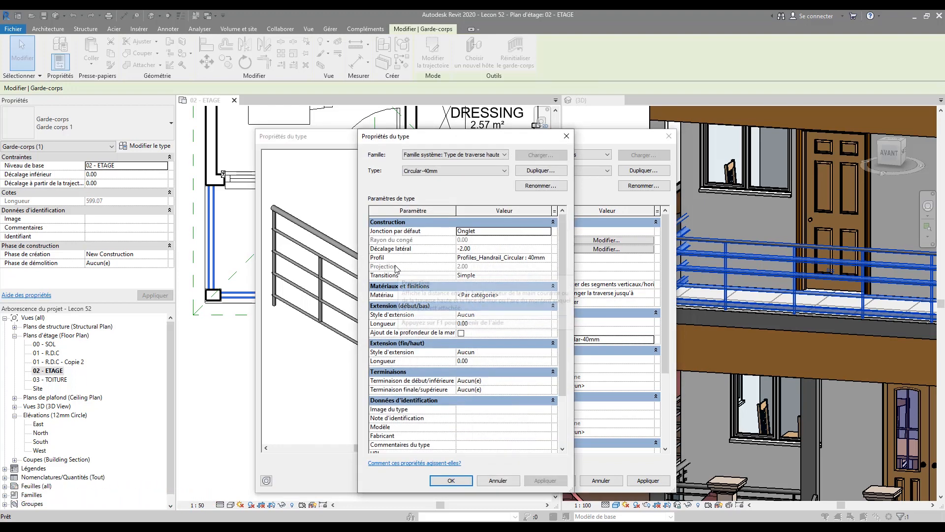
pyautogui.moveTo(459, 140); pyautogui.dragTo(490, 149)
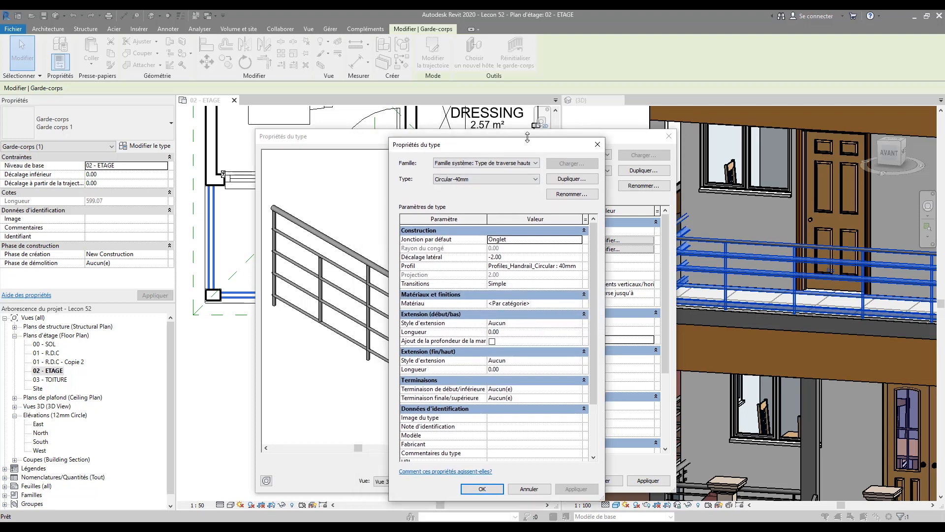
pyautogui.click(598, 145)
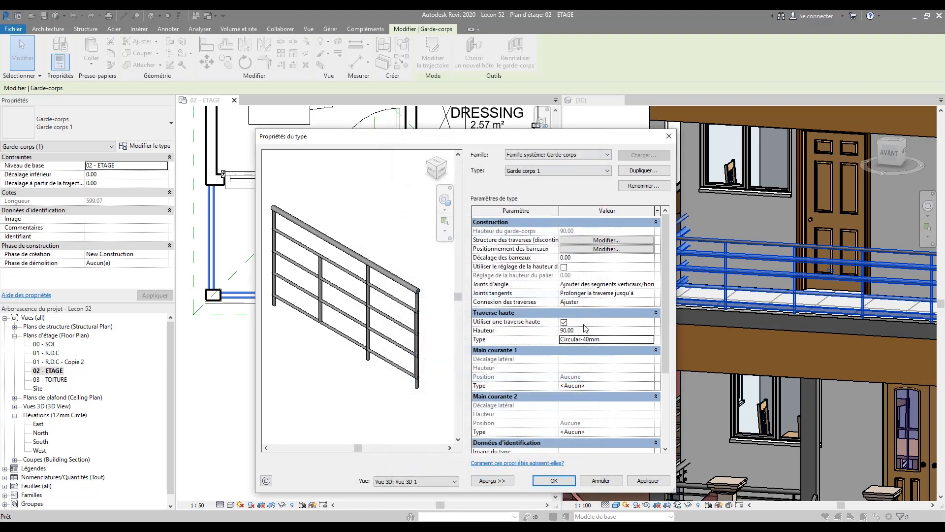
# Duplicate the railing's top rail type Circular-40mm under the name Traverse Haute.
pyautogui.click(648, 340)
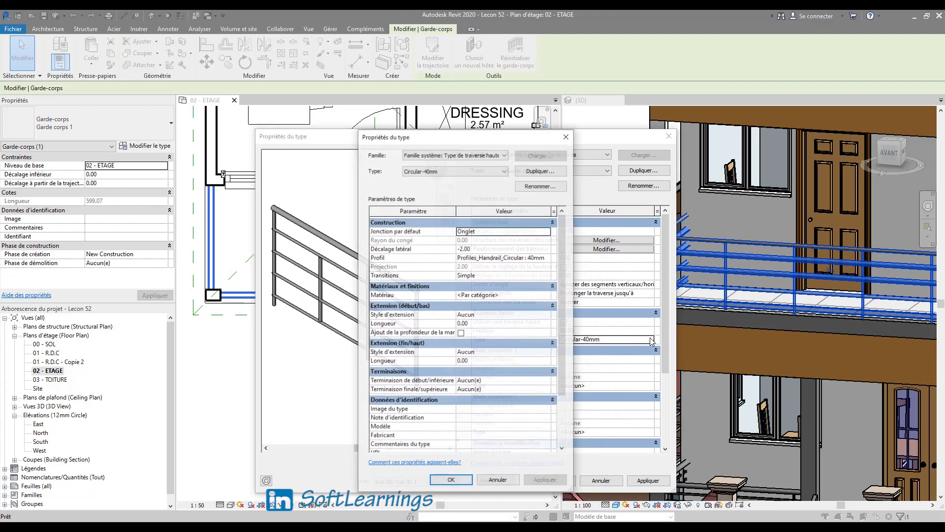
pyautogui.click(460, 171)
pyautogui.click(460, 171)
pyautogui.moveTo(450, 144); pyautogui.dragTo(774, 146)
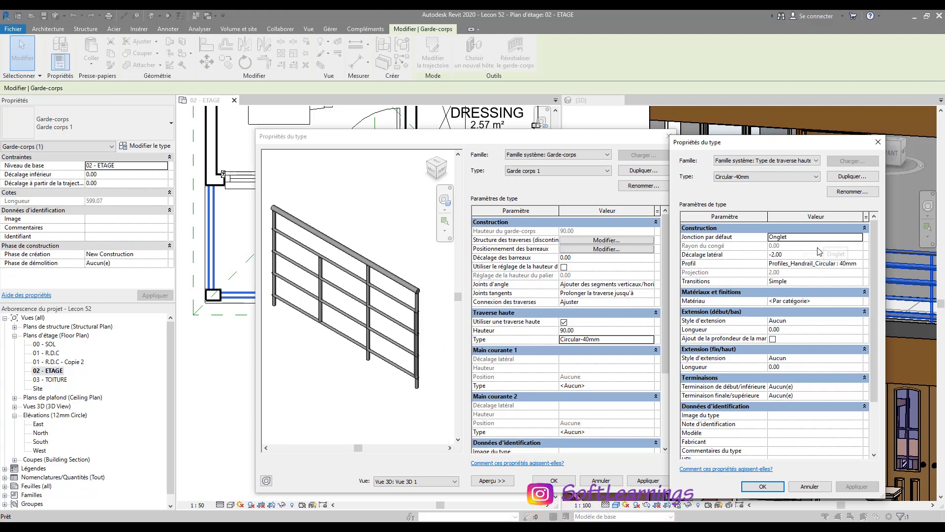
pyautogui.click(853, 177)
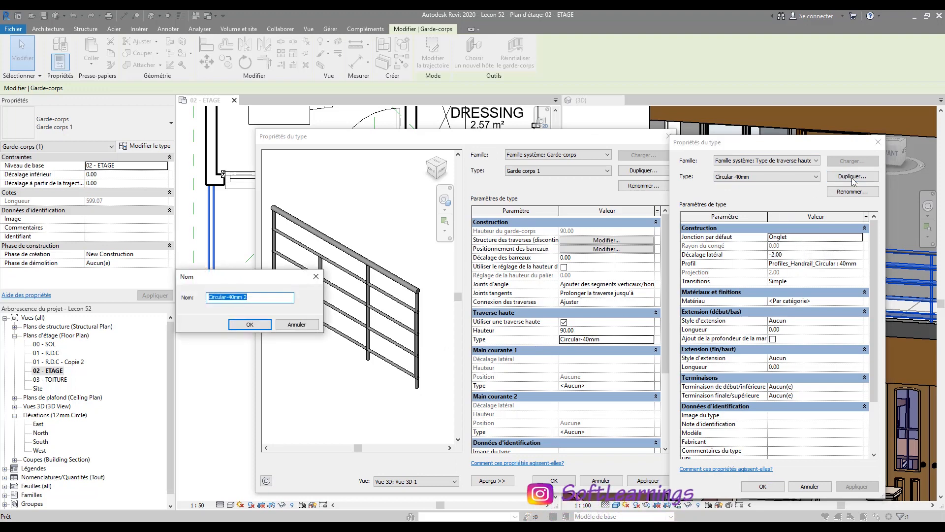
pyautogui.write('Traverse')
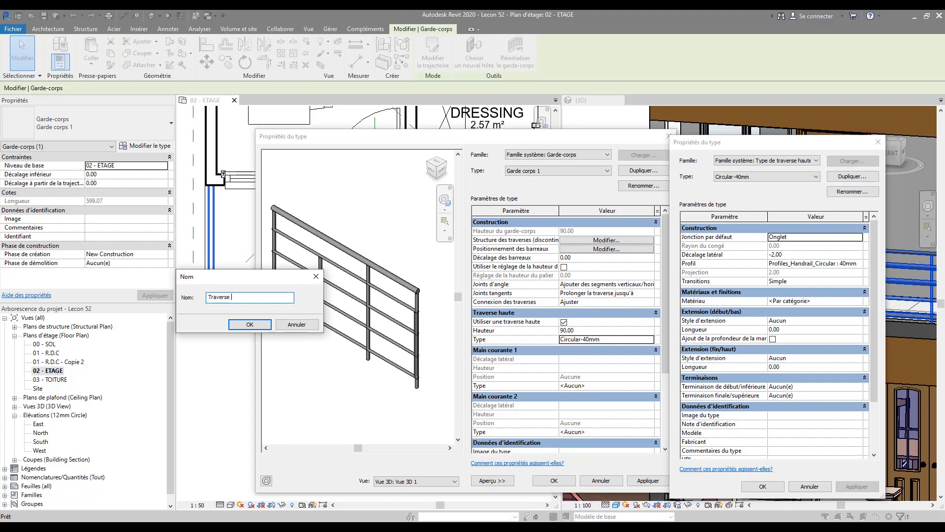
pyautogui.write(' Haute')
pyautogui.press('Return')
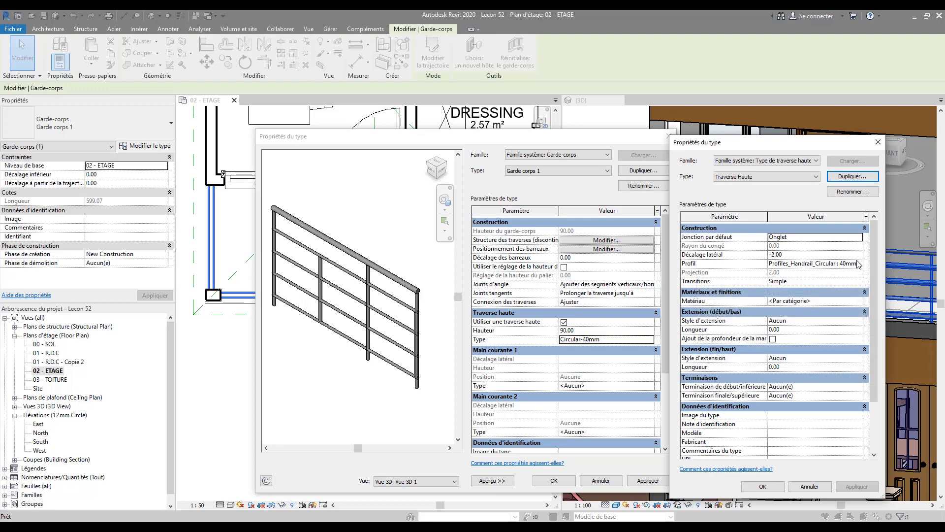
# Set the Traverse Haute top rail's profile to Main courante classique : 75 x 66 and apply it to the railing type.
pyautogui.click(812, 264)
pyautogui.scroll(4, 821, 293)
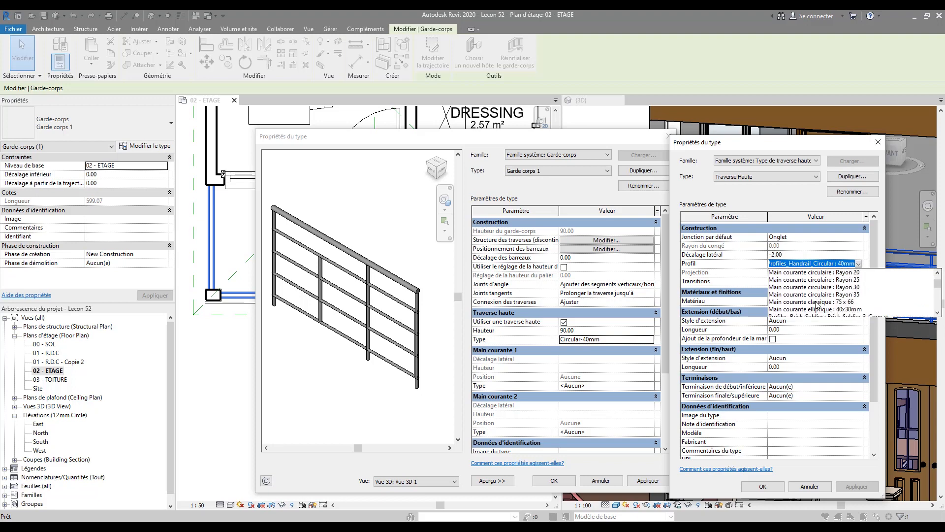
pyautogui.scroll(-1, 815, 300)
pyautogui.click(816, 281)
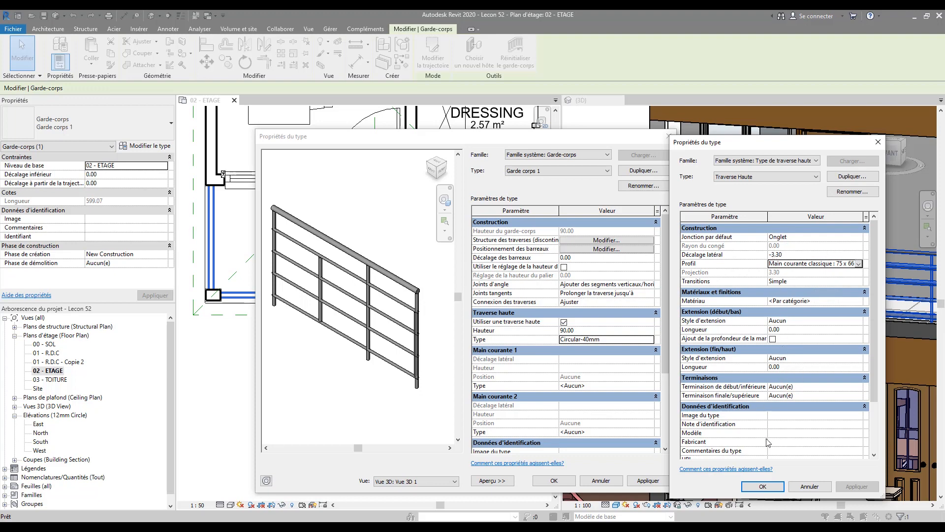
pyautogui.click(762, 487)
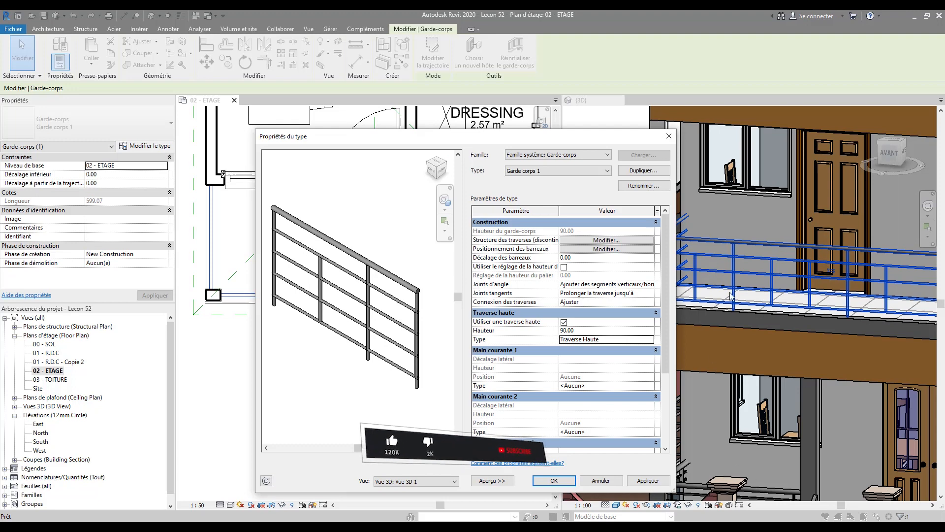
pyautogui.click(648, 481)
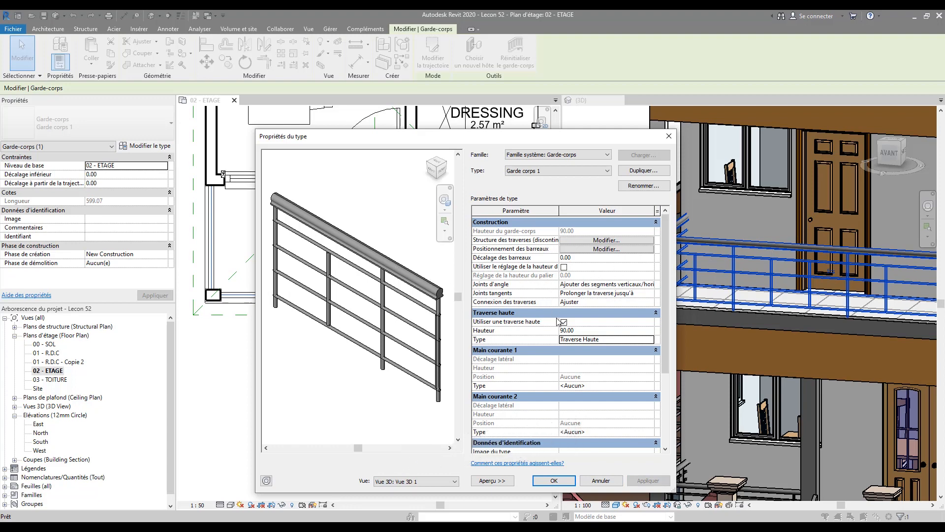
# Assign the project material Wood - Birch to the Traverse Haute top rail and accept the railing type's properties.
pyautogui.click(582, 339)
pyautogui.click(650, 339)
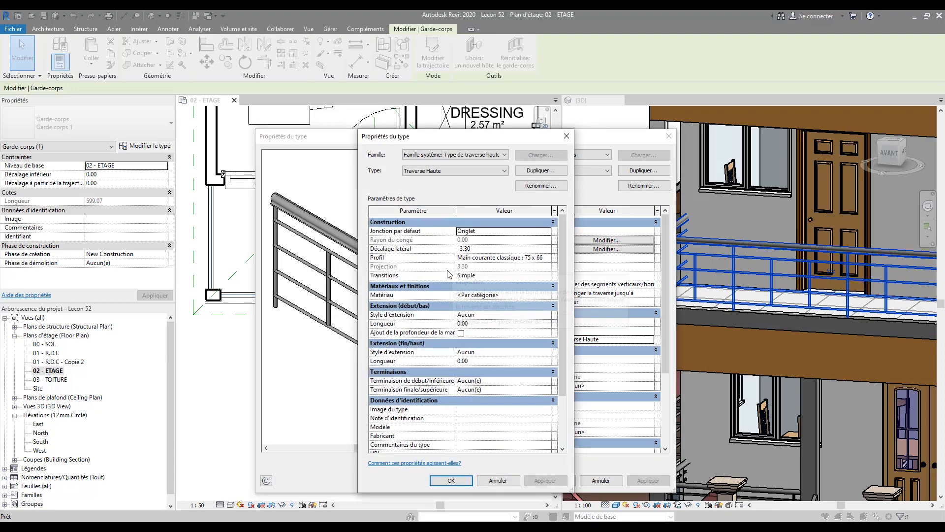
pyautogui.click(548, 296)
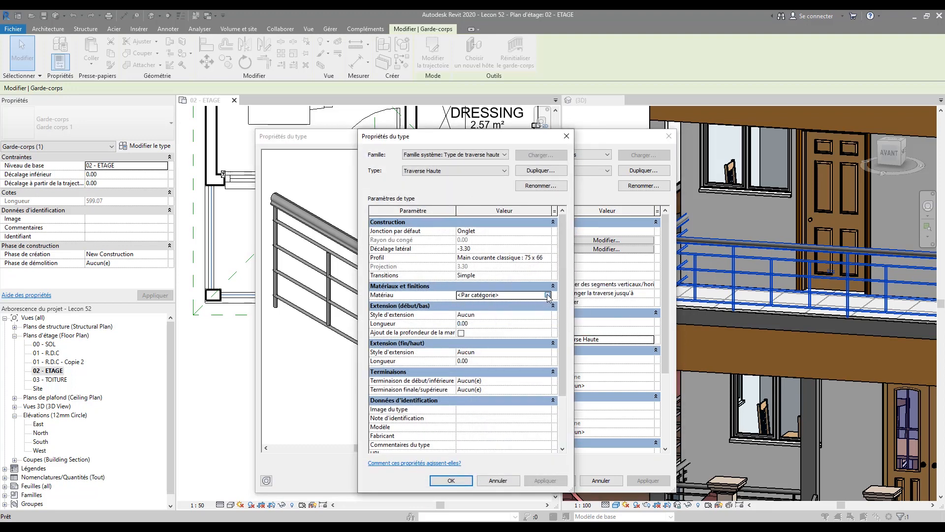
pyautogui.click(547, 295)
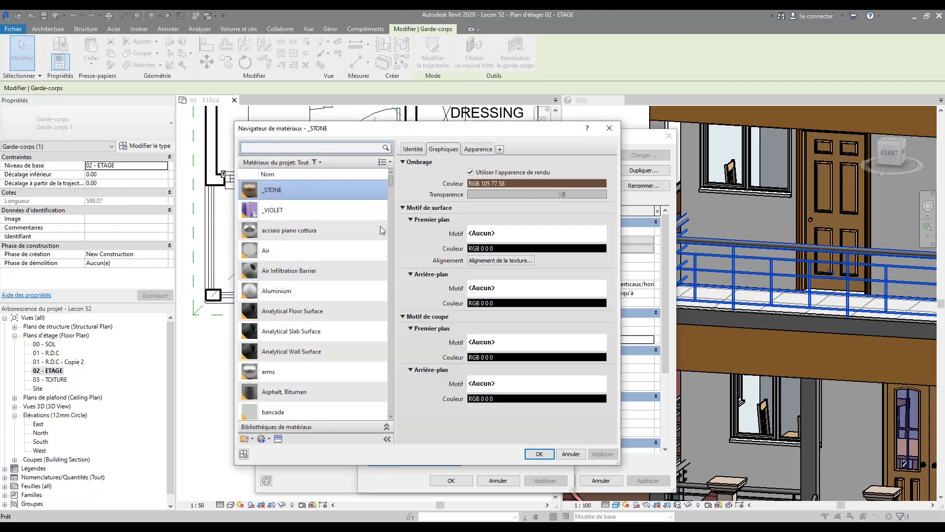
pyautogui.scroll(-5, 374, 234)
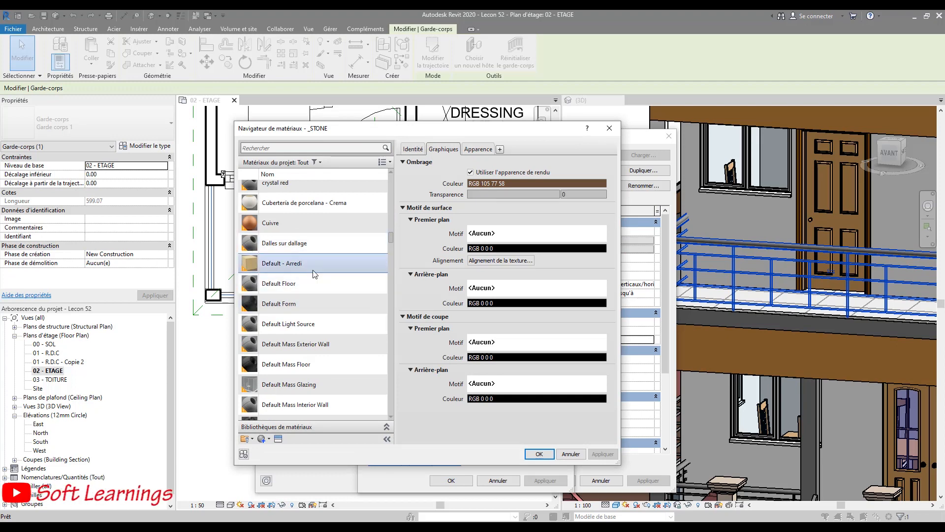
pyautogui.scroll(15, 313, 274)
pyautogui.scroll(2, 312, 270)
pyautogui.scroll(-10, 313, 269)
pyautogui.scroll(-15, 314, 273)
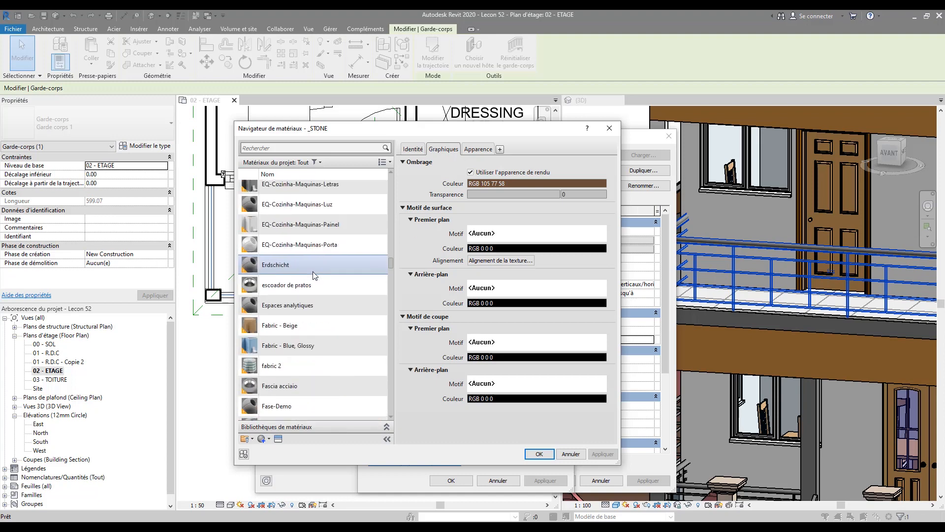
pyautogui.scroll(-5, 313, 274)
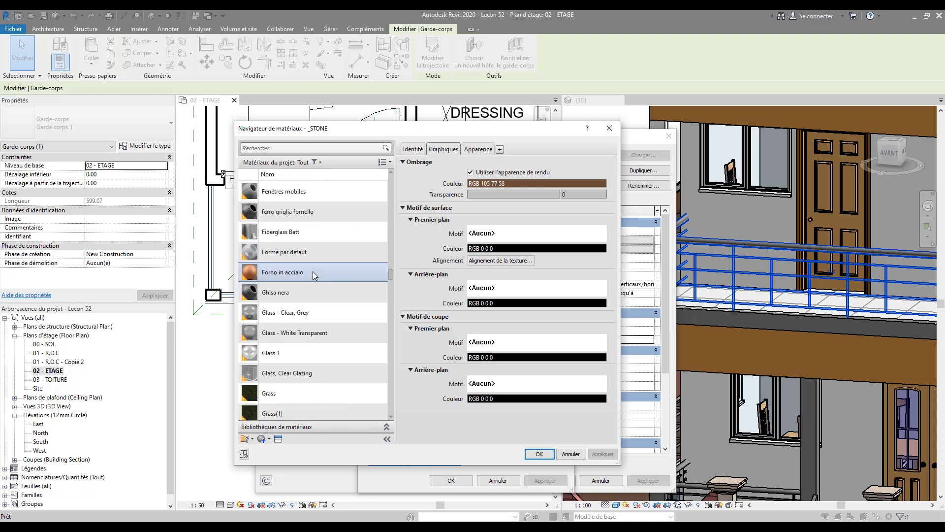
pyautogui.scroll(1, 300, 246)
pyautogui.click(286, 221)
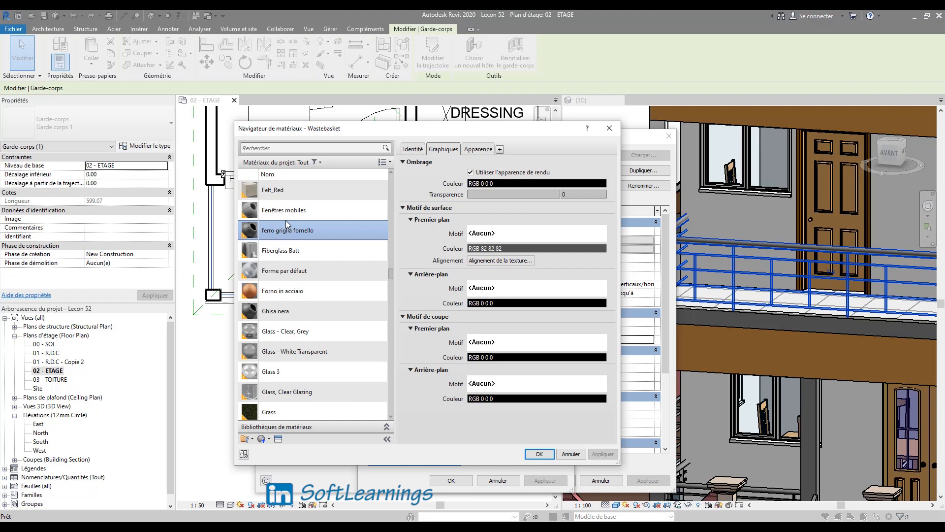
pyautogui.press('w')
pyautogui.scroll(-5, 321, 309)
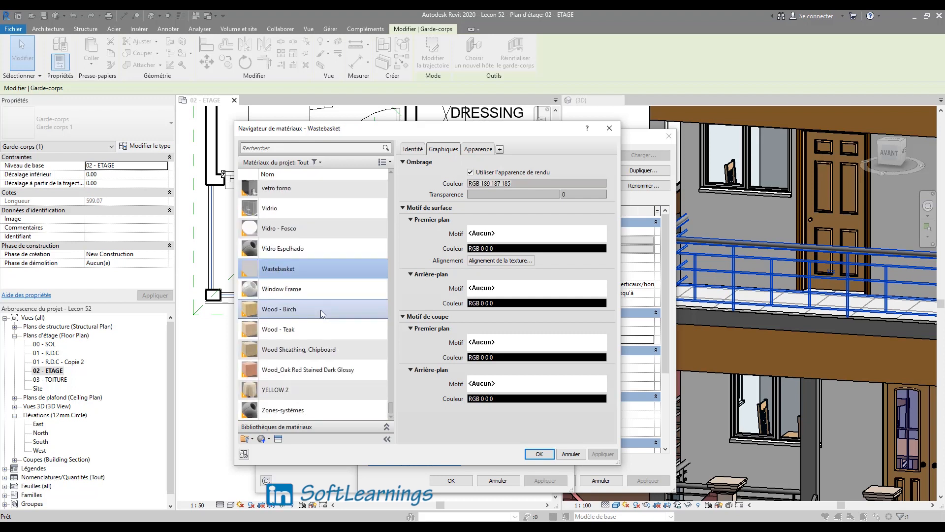
pyautogui.click(271, 348)
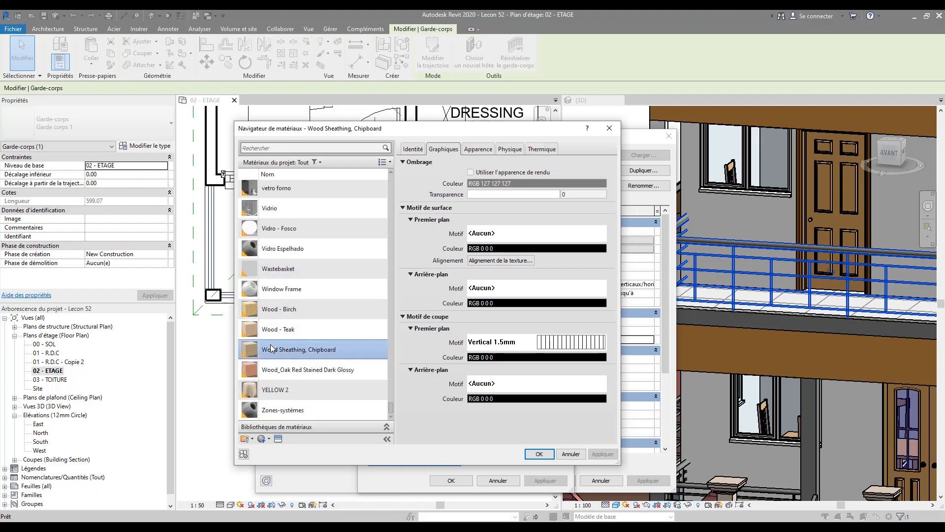
pyautogui.click(278, 310)
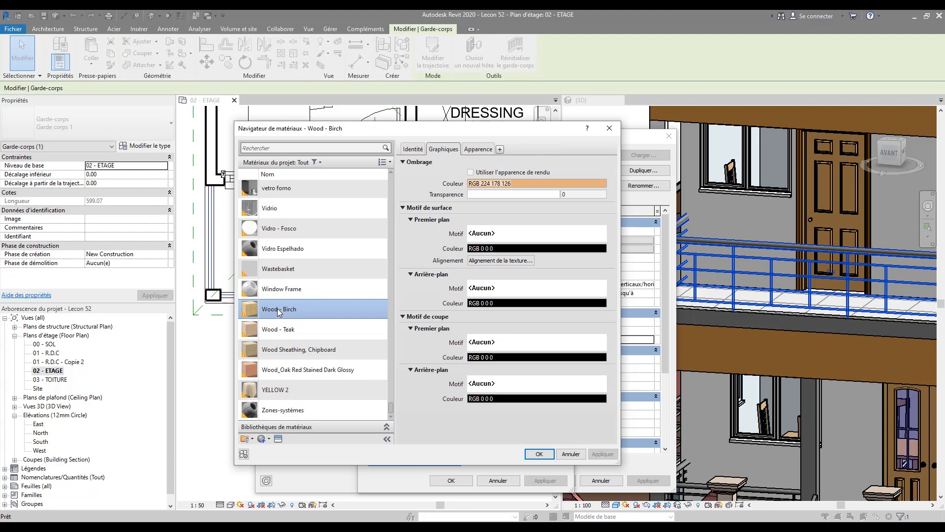
pyautogui.click(539, 454)
pyautogui.click(534, 481)
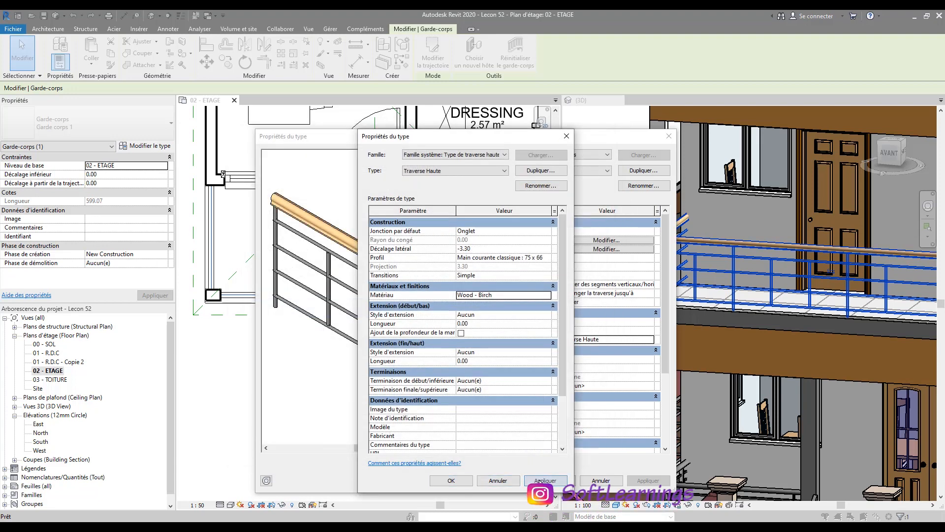
pyautogui.click(450, 481)
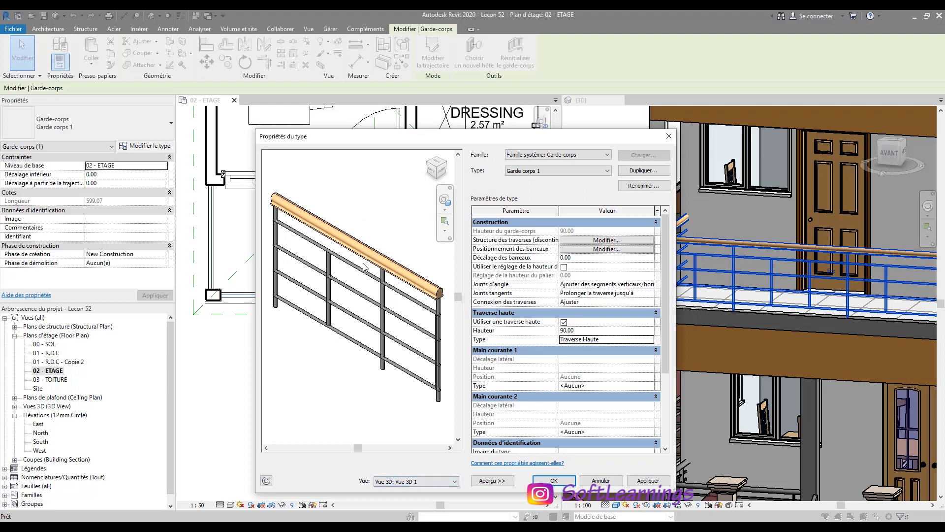
pyautogui.click(552, 480)
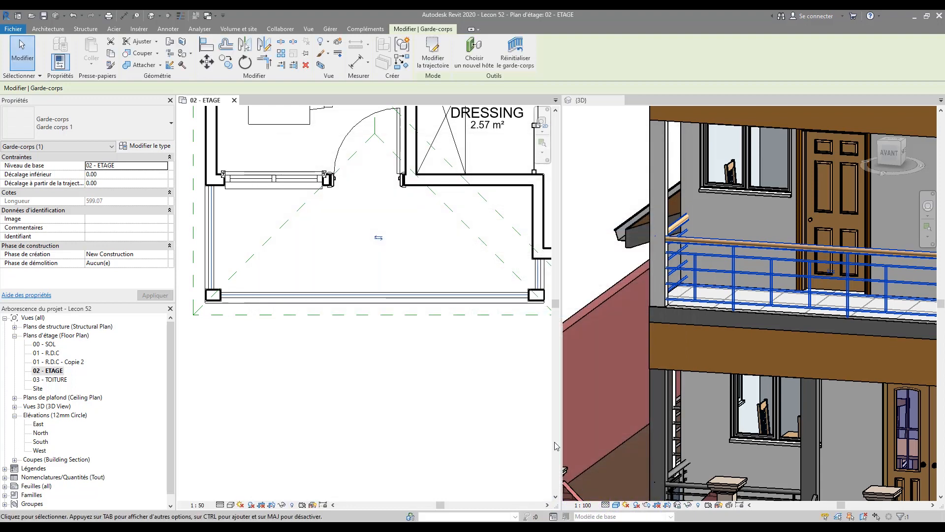
# Inspect the balcony railing's top rail and baluster layout up close in the 3D view.
pyautogui.scroll(-3, 684, 246)
pyautogui.scroll(3, 686, 246)
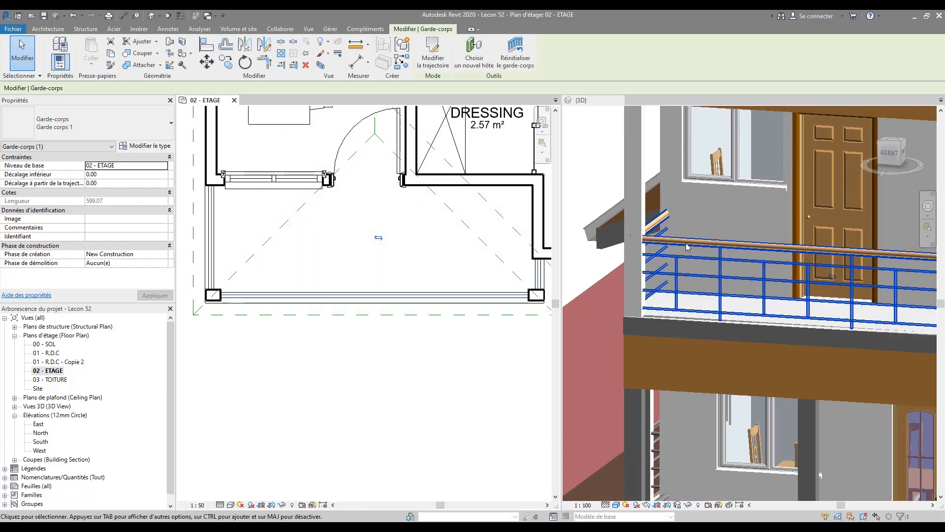
pyautogui.scroll(3, 680, 289)
pyautogui.scroll(-5, 680, 290)
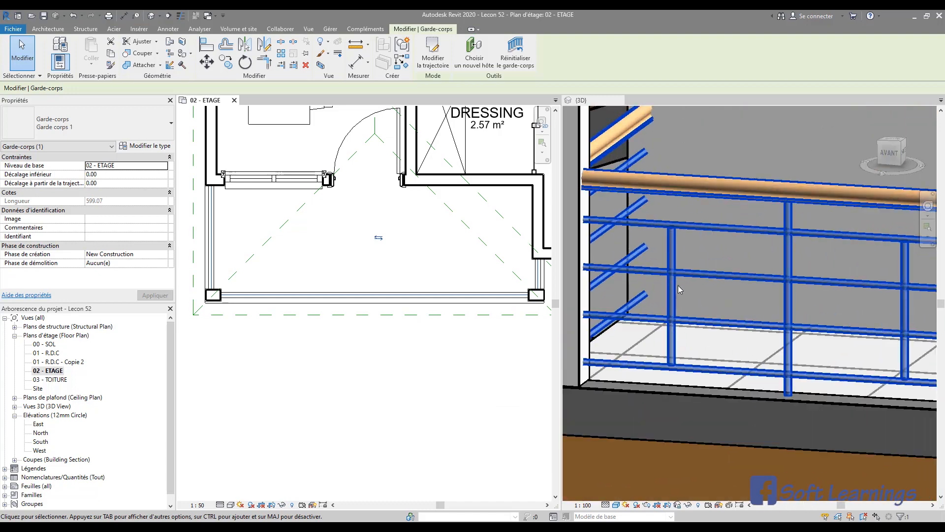